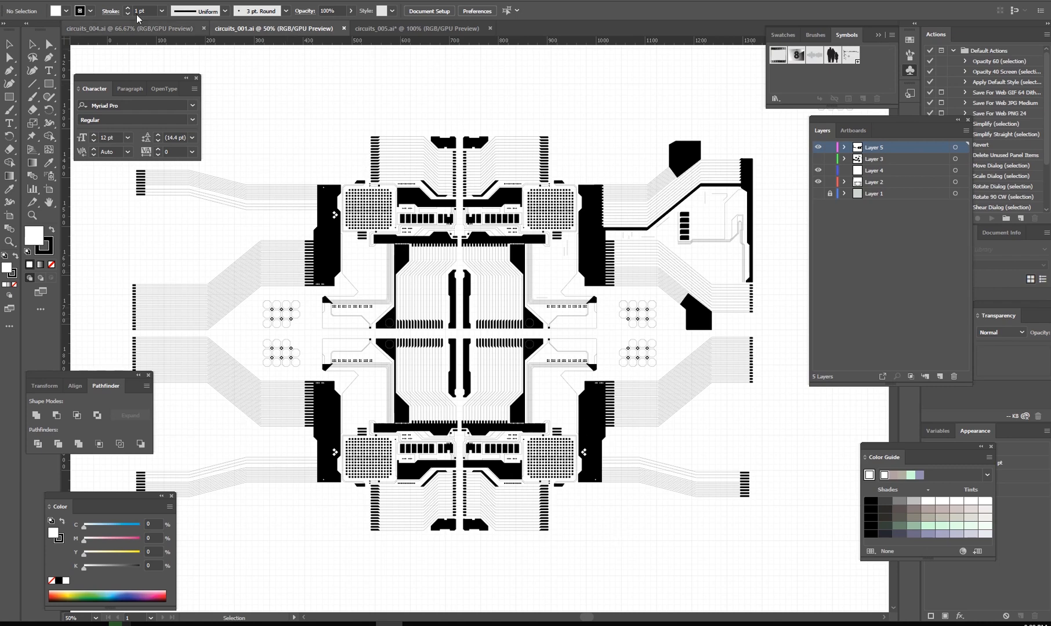
# - Switch to the circuits_004.ai document and examine the circuit board artwork and the separate side-part shapes next to it
pyautogui.click(148, 29)
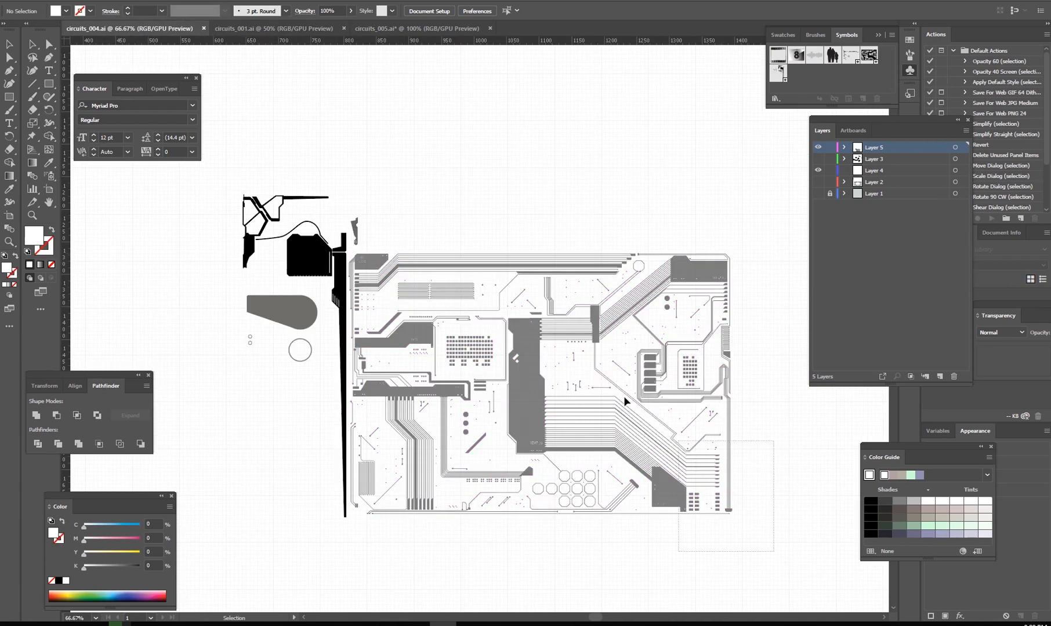
pyautogui.click(389, 272)
pyautogui.click(370, 420)
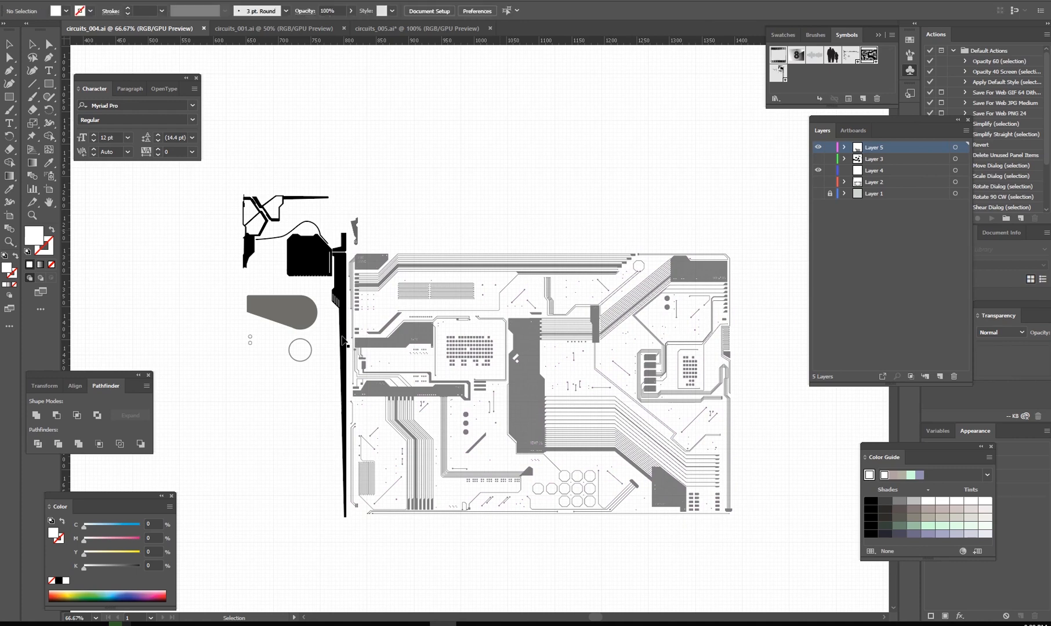
pyautogui.keyDown('alt'); pyautogui.scroll(4, 270, 307); pyautogui.keyUp('alt')
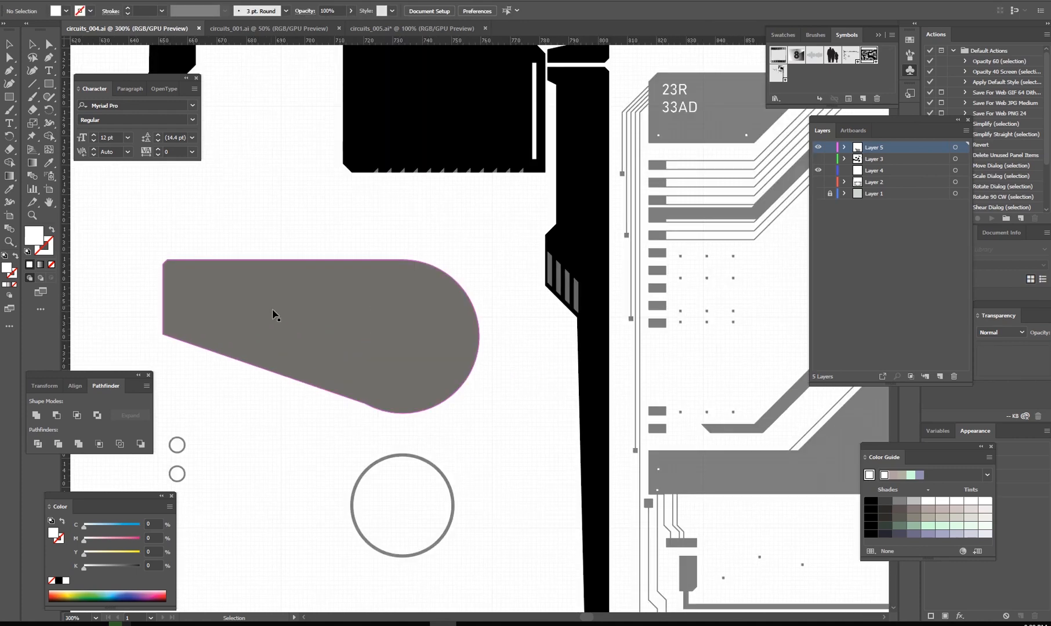
pyautogui.moveTo(342, 225); pyautogui.dragTo(414, 333)
pyautogui.keyDown('alt'); pyautogui.scroll(-2, 410, 329); pyautogui.keyUp('alt')
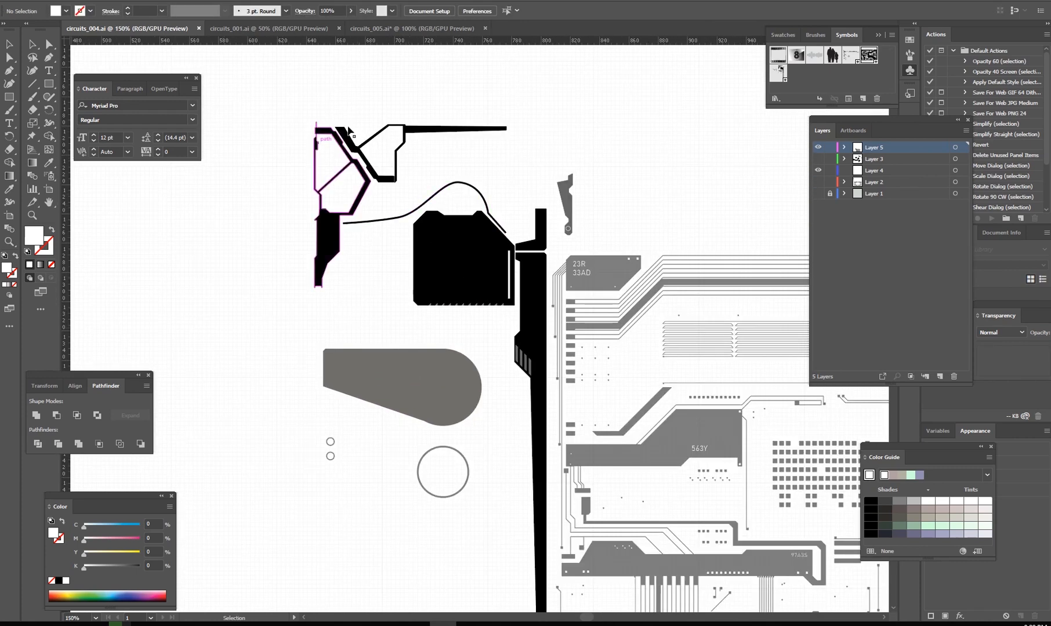
pyautogui.keyDown('alt'); pyautogui.scroll(-2, 528, 232); pyautogui.keyUp('alt')
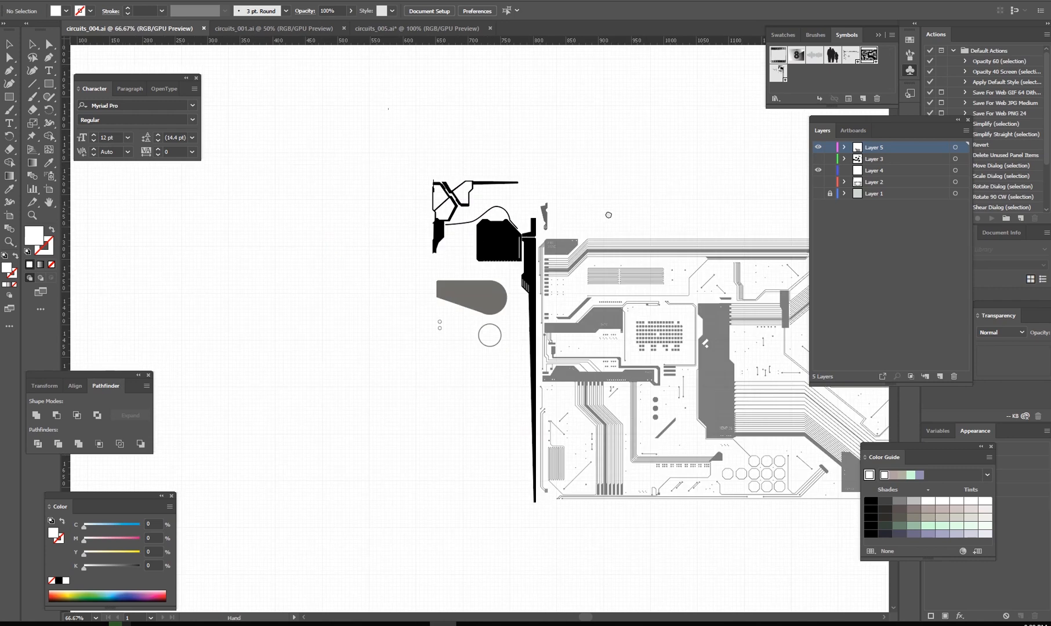
pyautogui.moveTo(636, 210); pyautogui.dragTo(563, 215)
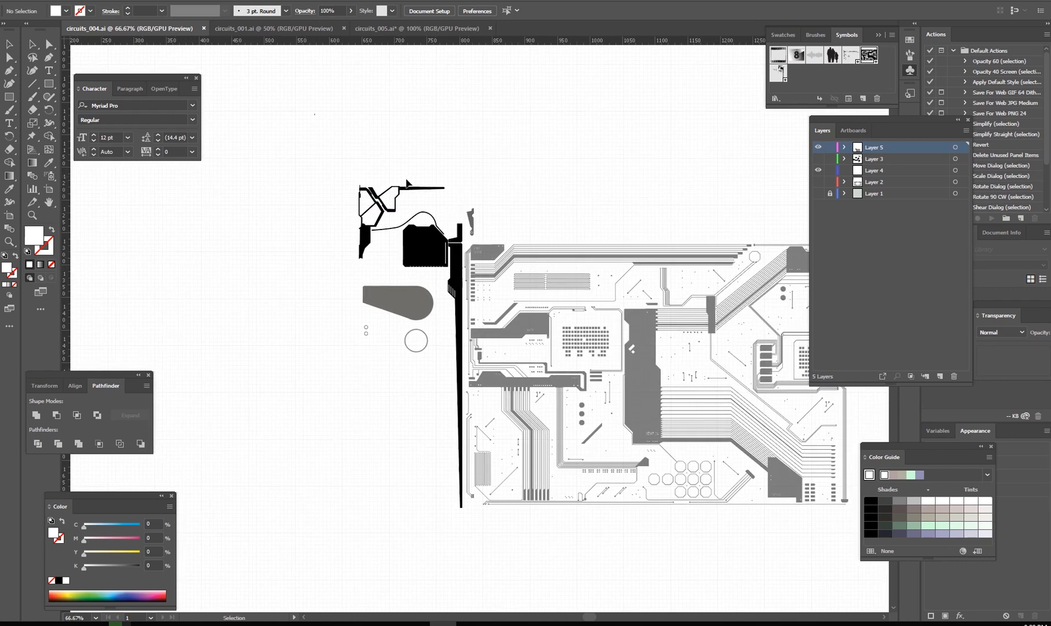
pyautogui.moveTo(561, 204); pyautogui.dragTo(436, 197)
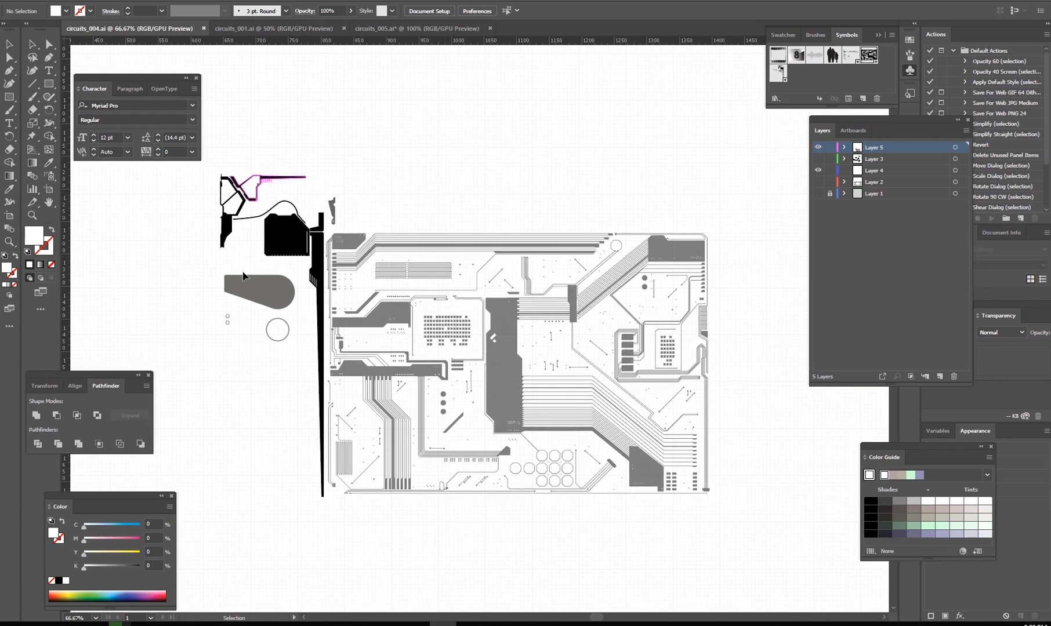
pyautogui.moveTo(198, 278); pyautogui.dragTo(263, 301)
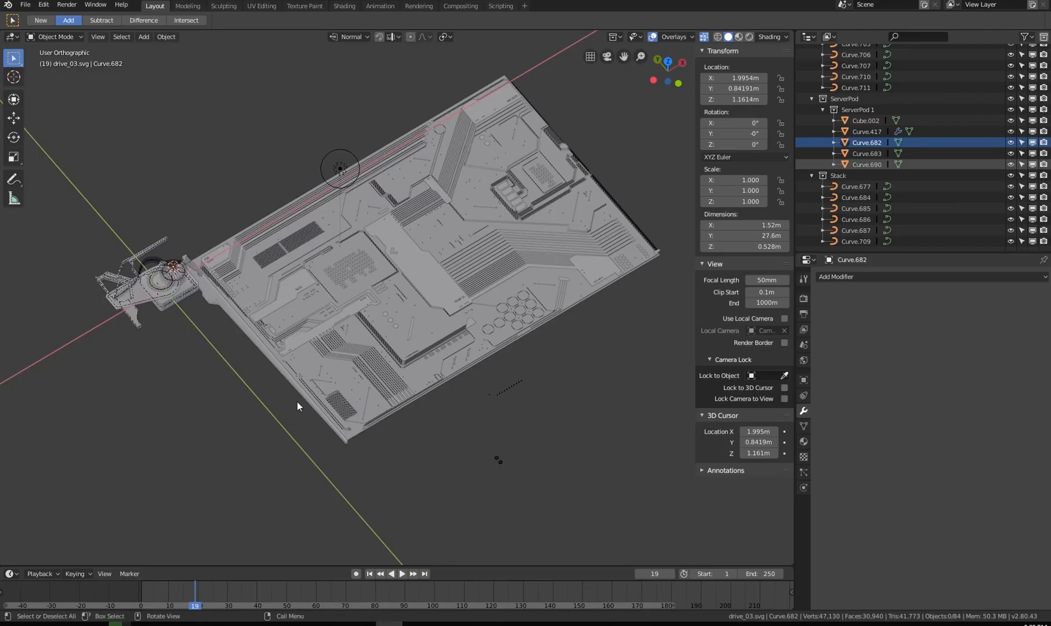
# - Switch to Blender, inspect the extruded drive model around its hinge end, and show the SVG import option
pyautogui.moveTo(298, 404); pyautogui.dragTo(436, 377, button='middle')
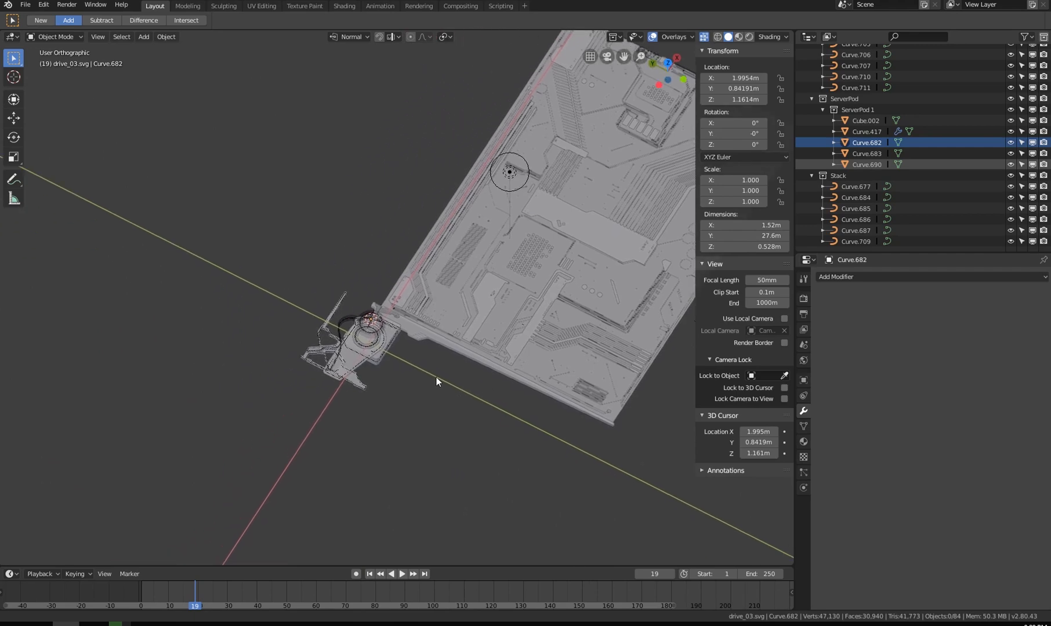
pyautogui.scroll(-3, 434, 387)
pyautogui.scroll(9, 434, 397)
pyautogui.scroll(2, 436, 404)
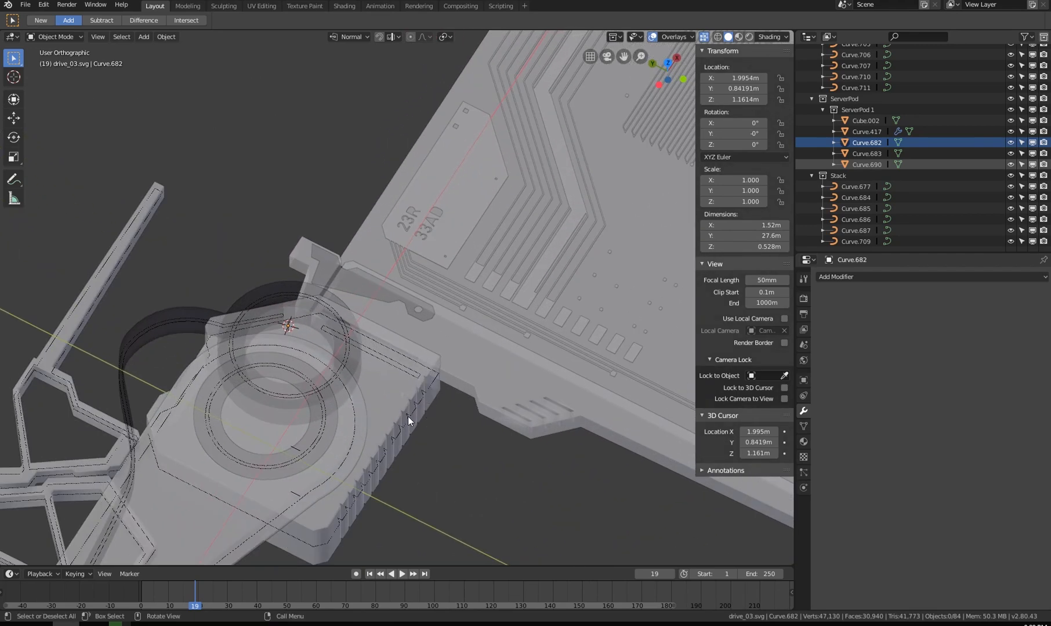
pyautogui.click(25, 5)
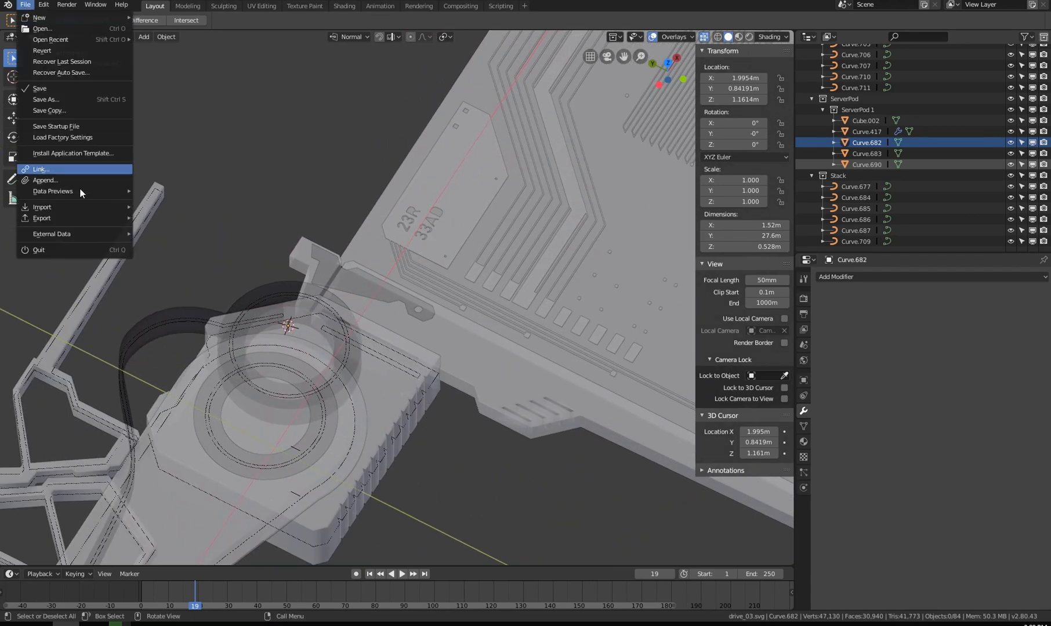
pyautogui.moveTo(77, 207)
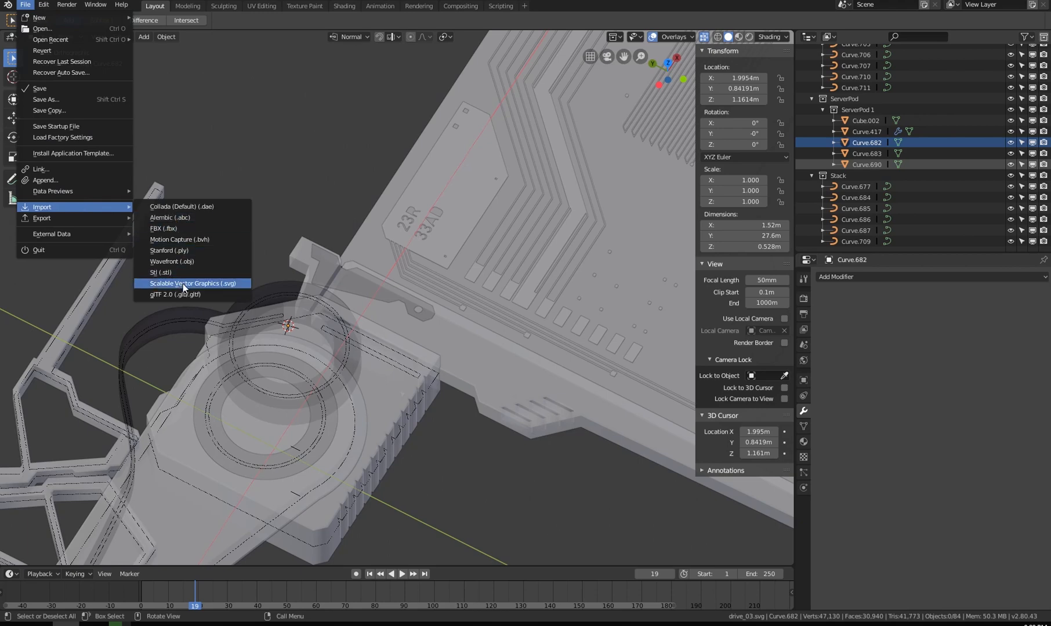
# - Examine the hinge assembly and the adjoining circuit board from several distances and angles
pyautogui.scroll(-5, 411, 445)
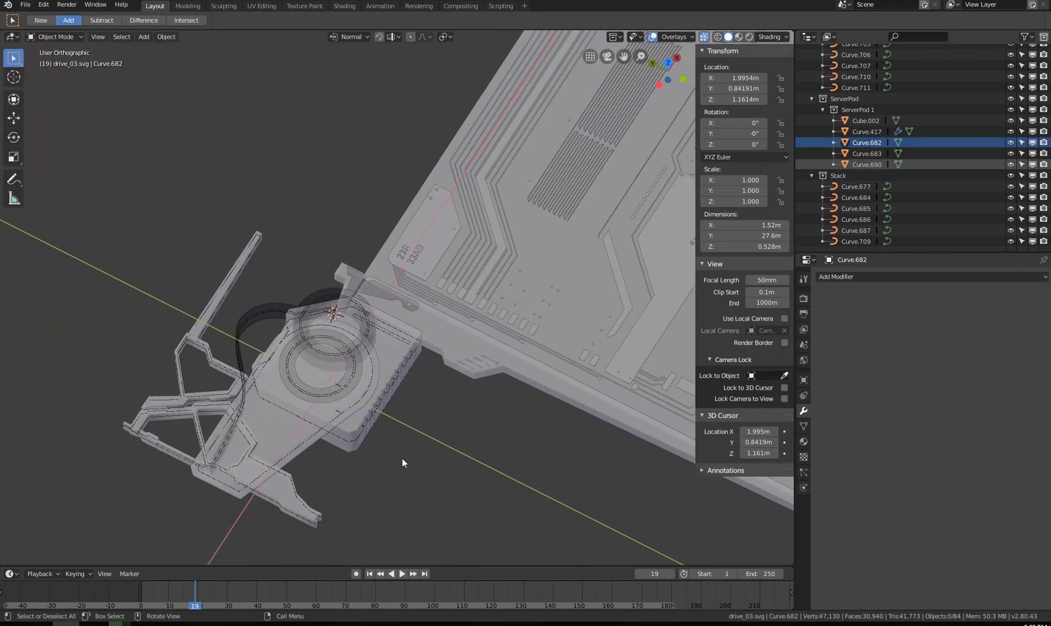
pyautogui.scroll(8, 406, 476)
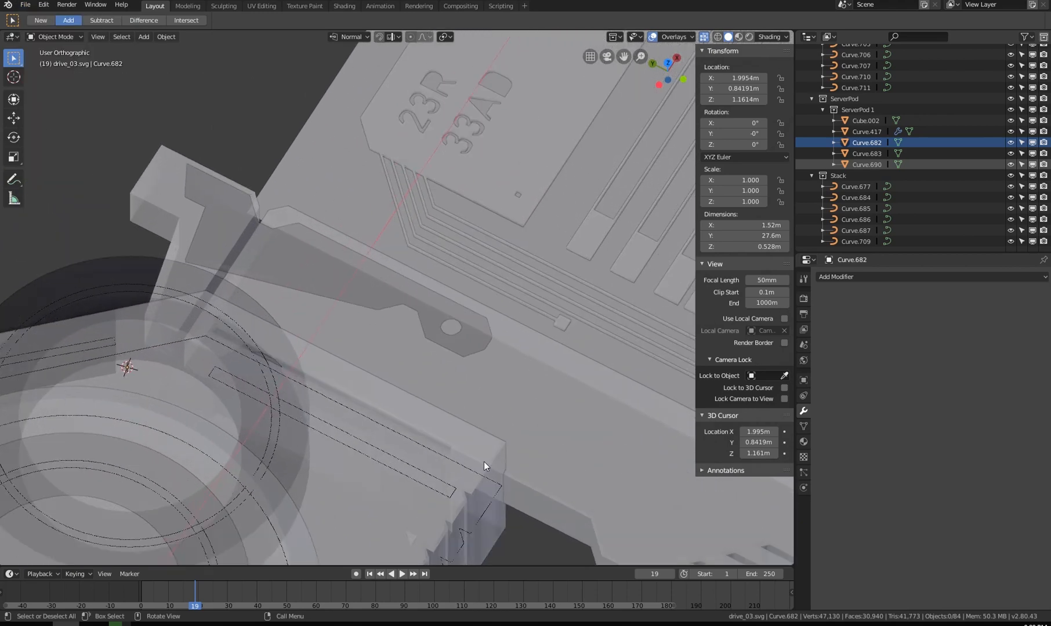
pyautogui.scroll(-2, 464, 493)
pyautogui.scroll(-5, 643, 483)
pyautogui.scroll(5, 609, 489)
pyautogui.scroll(-8, 571, 490)
pyautogui.moveTo(498, 478); pyautogui.dragTo(459, 386, button='middle')
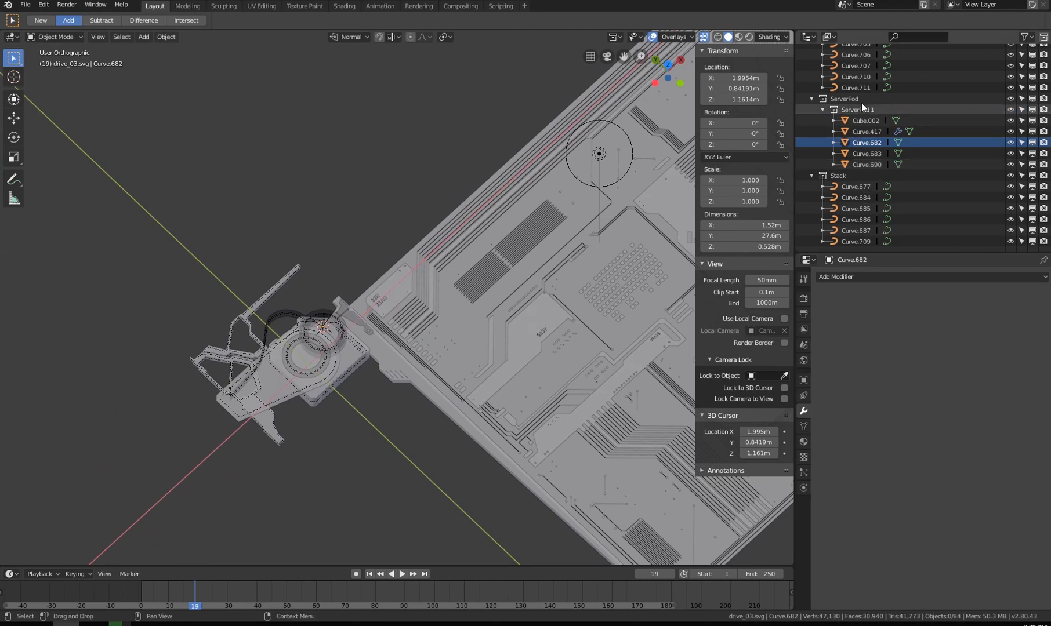
pyautogui.moveTo(429, 373); pyautogui.dragTo(479, 334, button='middle')
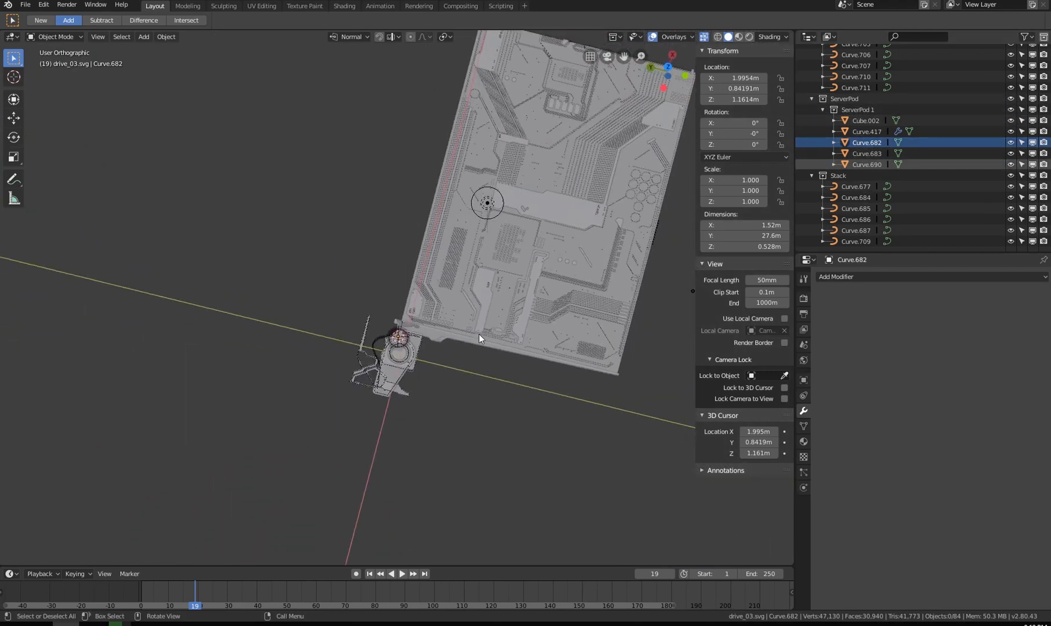
pyautogui.click(867, 142)
pyautogui.press('r')
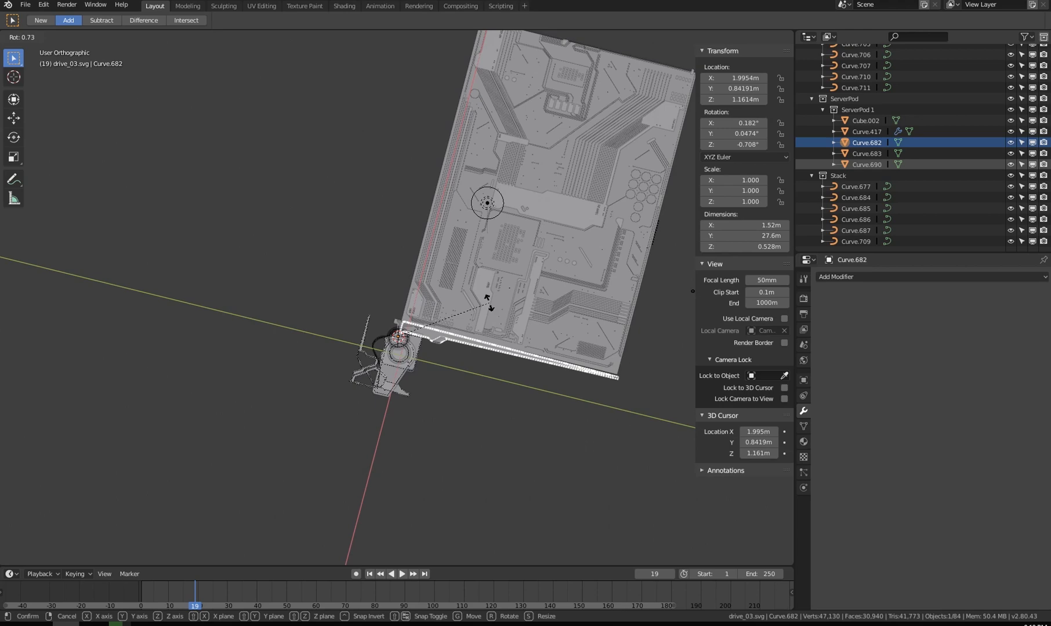
pyautogui.rightClick(488, 301)
# - Select the raised circuit-trace mesh Curve.417 on the board and examine it across the whole panel
pyautogui.moveTo(502, 438); pyautogui.dragTo(403, 354, button='middle')
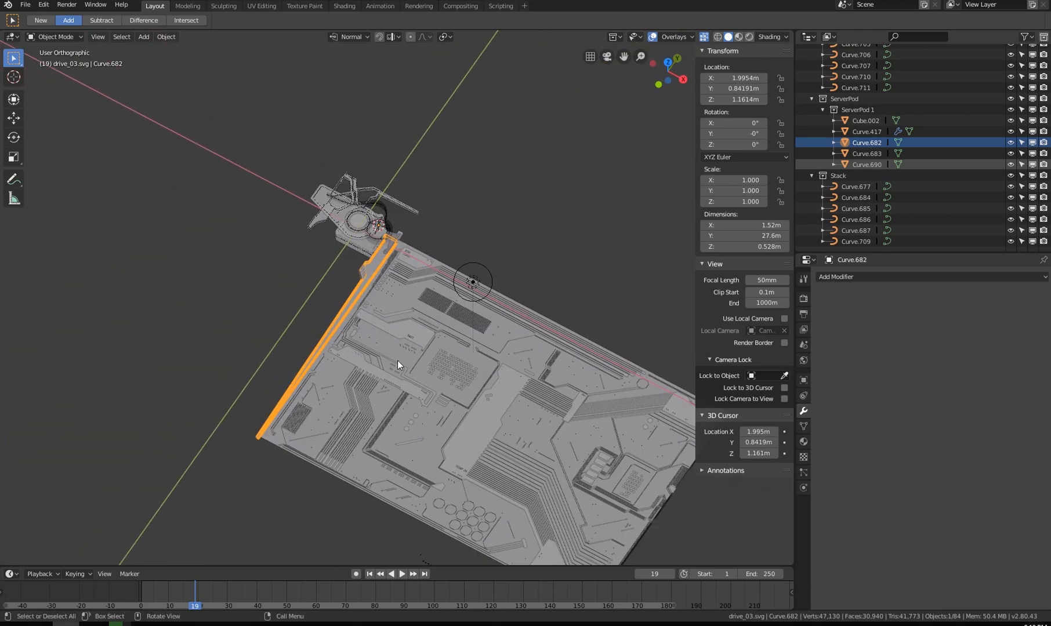
pyautogui.scroll(4, 398, 389)
pyautogui.moveTo(398, 393); pyautogui.dragTo(414, 335, button='middle')
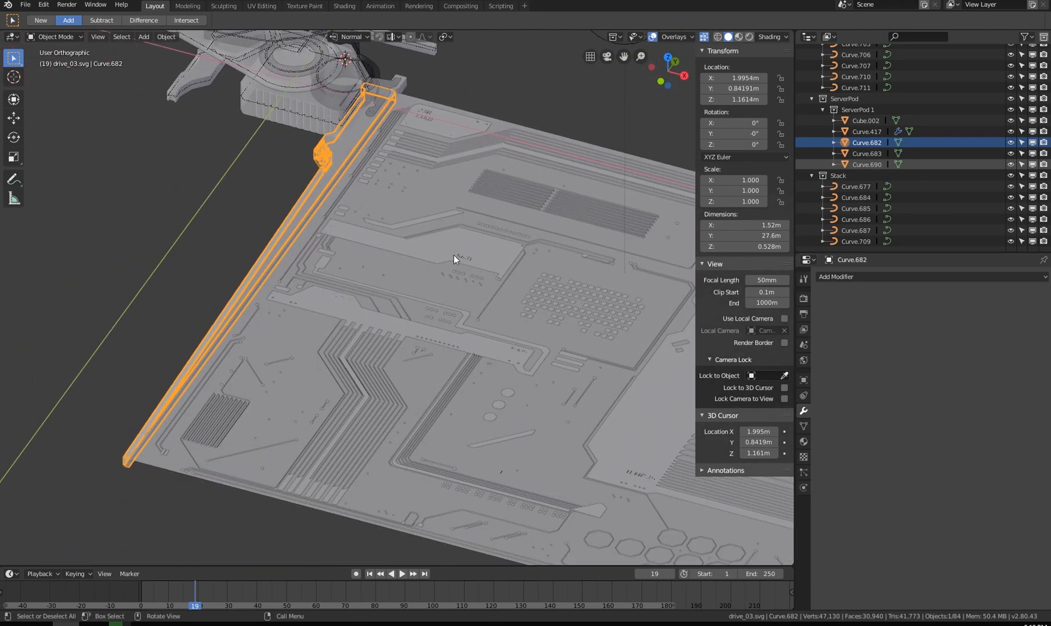
pyautogui.click(336, 284)
pyautogui.scroll(-4, 371, 423)
pyautogui.moveTo(297, 339); pyautogui.dragTo(368, 453, button='middle')
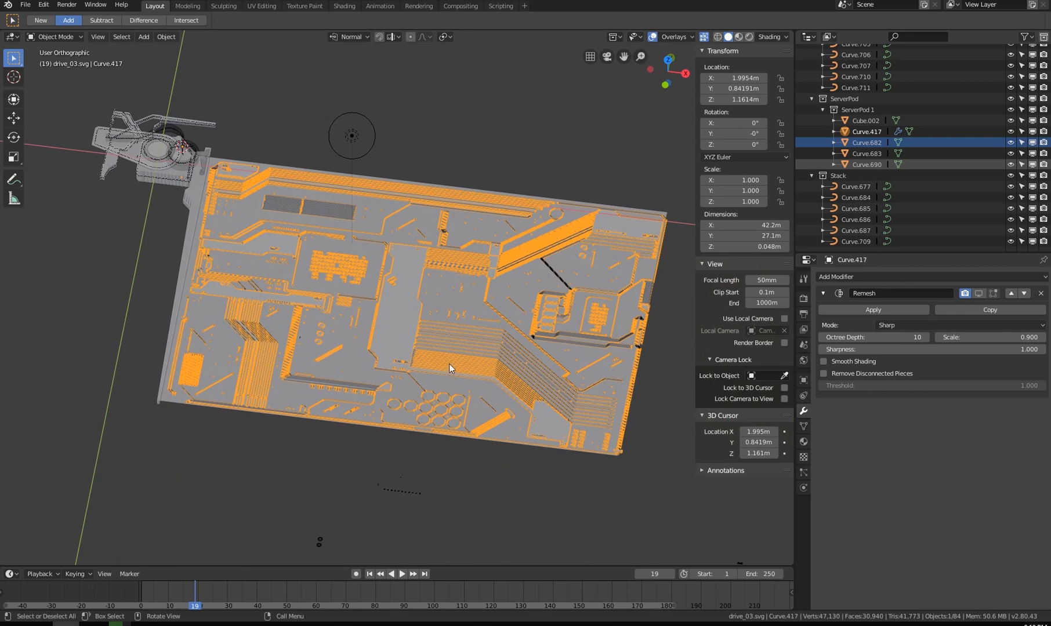
pyautogui.keyDown('shift'); pyautogui.moveTo(296, 363); pyautogui.dragTo(376, 336, button='middle'); pyautogui.keyUp('shift')
pyautogui.scroll(-4, 366, 340)
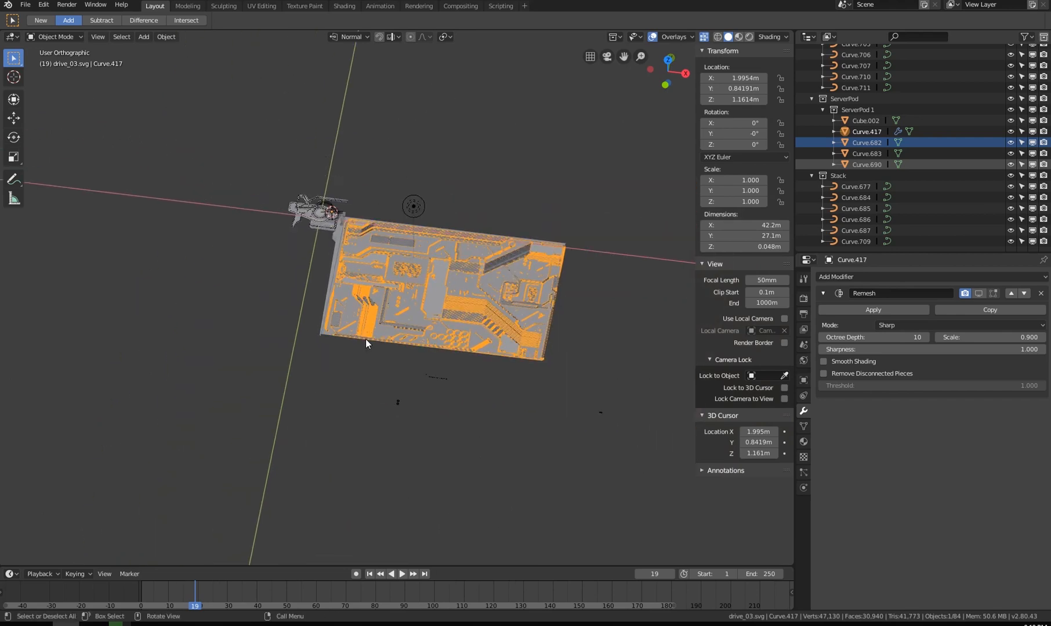
pyautogui.scroll(5, 373, 354)
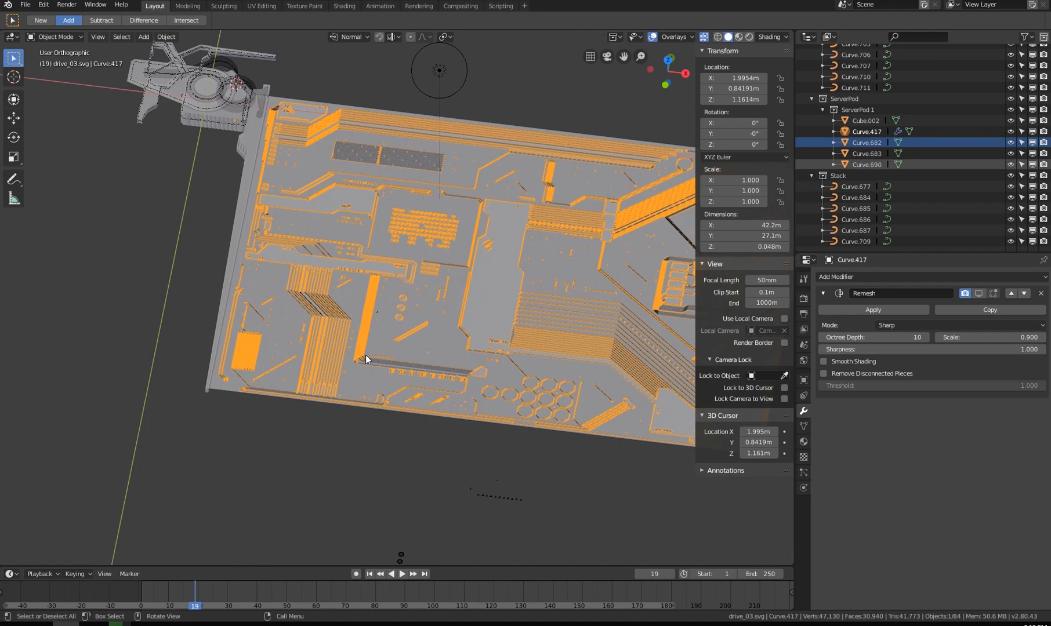
pyautogui.moveTo(366, 360); pyautogui.dragTo(393, 386, button='middle')
pyautogui.scroll(6, 393, 387)
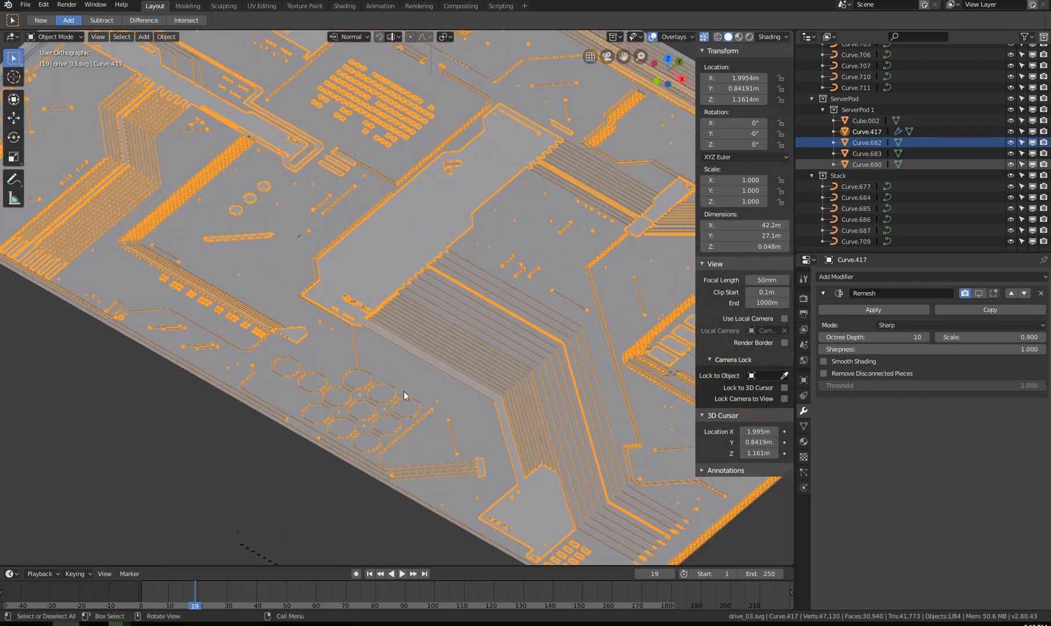
# - Examine the fine circuit traces up close and from several angles alongside the mesh's Remesh modifier settings
pyautogui.scroll(3, 367, 354)
pyautogui.keyDown('shift'); pyautogui.moveTo(185, 375); pyautogui.dragTo(525, 348, button='middle'); pyautogui.keyUp('shift')
pyautogui.moveTo(300, 354)
pyautogui.keyDown('shift'); pyautogui.mouseDown(button='middle')
pyautogui.moveTo(613, 380)
pyautogui.moveTo(363, 427)
pyautogui.moveTo(405, 480)
pyautogui.mouseUp(button='middle'); pyautogui.keyUp('shift')
pyautogui.scroll(-9, 326, 352)
pyautogui.keyDown('shift'); pyautogui.moveTo(413, 254); pyautogui.dragTo(381, 356, button='middle'); pyautogui.keyUp('shift')
pyautogui.keyDown('shift'); pyautogui.moveTo(501, 320); pyautogui.dragTo(352, 287, button='middle'); pyautogui.keyUp('shift')
pyautogui.moveTo(331, 355); pyautogui.dragTo(442, 332, button='middle')
pyautogui.keyDown('shift'); pyautogui.moveTo(468, 286); pyautogui.dragTo(316, 370, button='middle'); pyautogui.keyUp('shift')
pyautogui.moveTo(428, 288); pyautogui.dragTo(347, 301, button='middle')
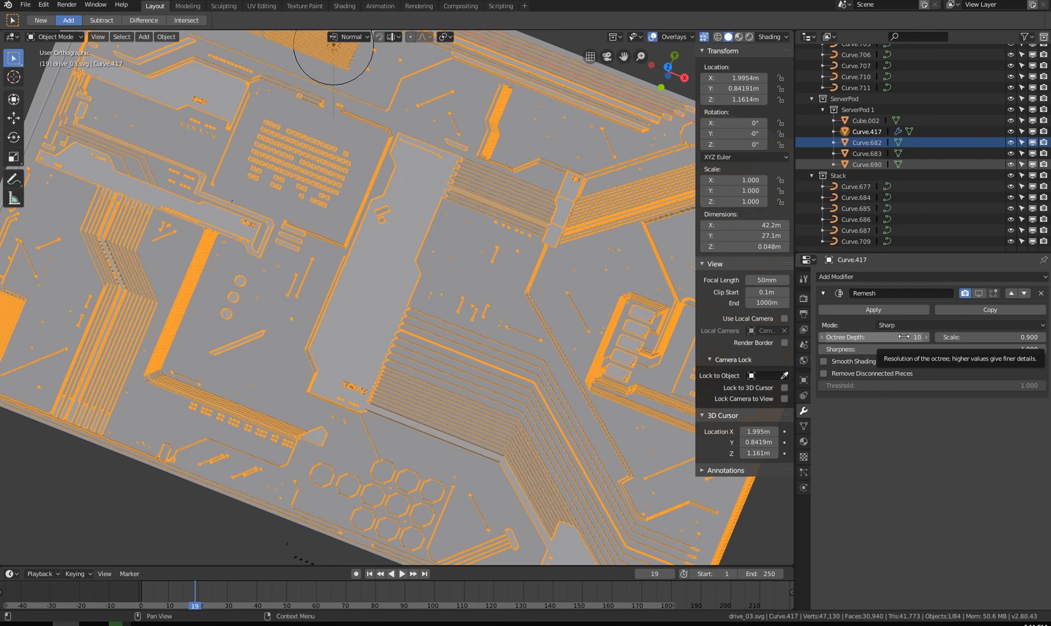
pyautogui.moveTo(585, 310); pyautogui.dragTo(396, 290, button='middle')
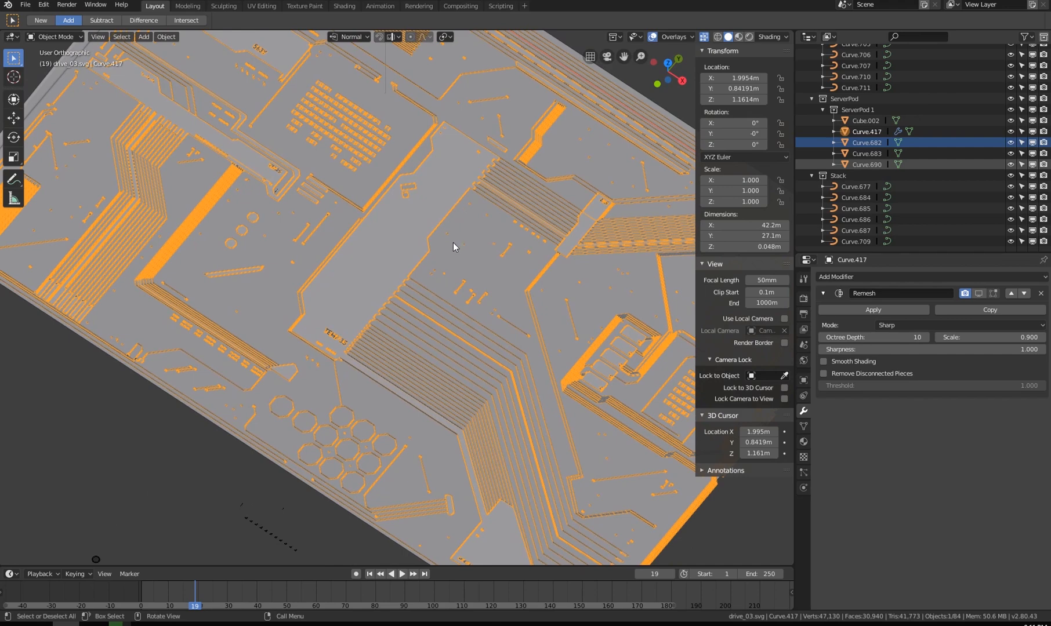
pyautogui.scroll(-4, 427, 302)
pyautogui.scroll(4, 423, 306)
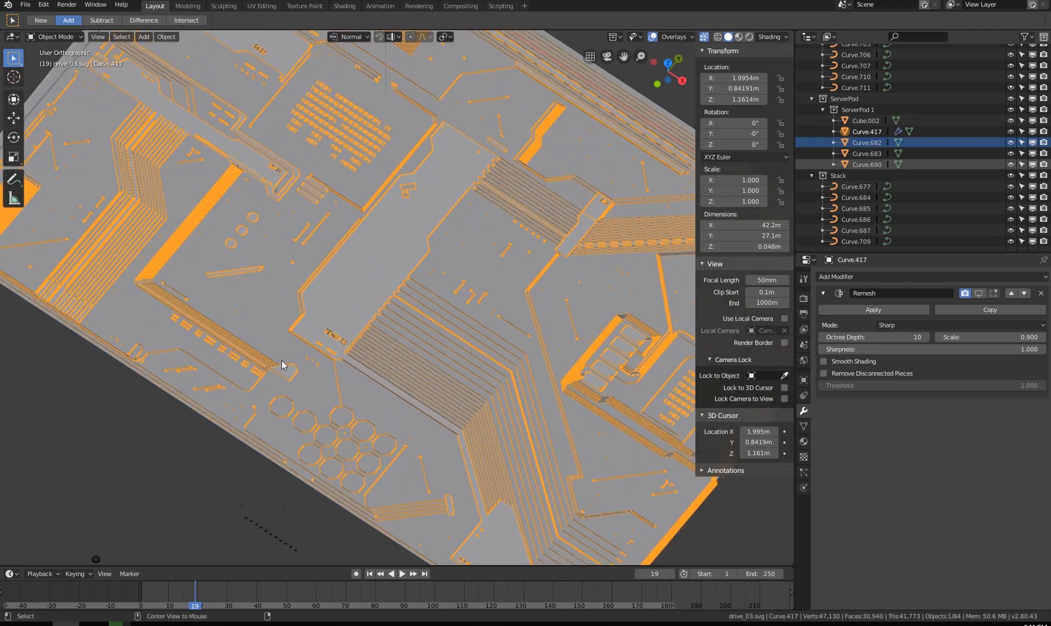
pyautogui.moveTo(357, 377)
pyautogui.mouseDown(button='middle')
pyautogui.moveTo(227, 450)
pyautogui.moveTo(222, 347)
pyautogui.moveTo(350, 365)
pyautogui.mouseUp(button='middle')
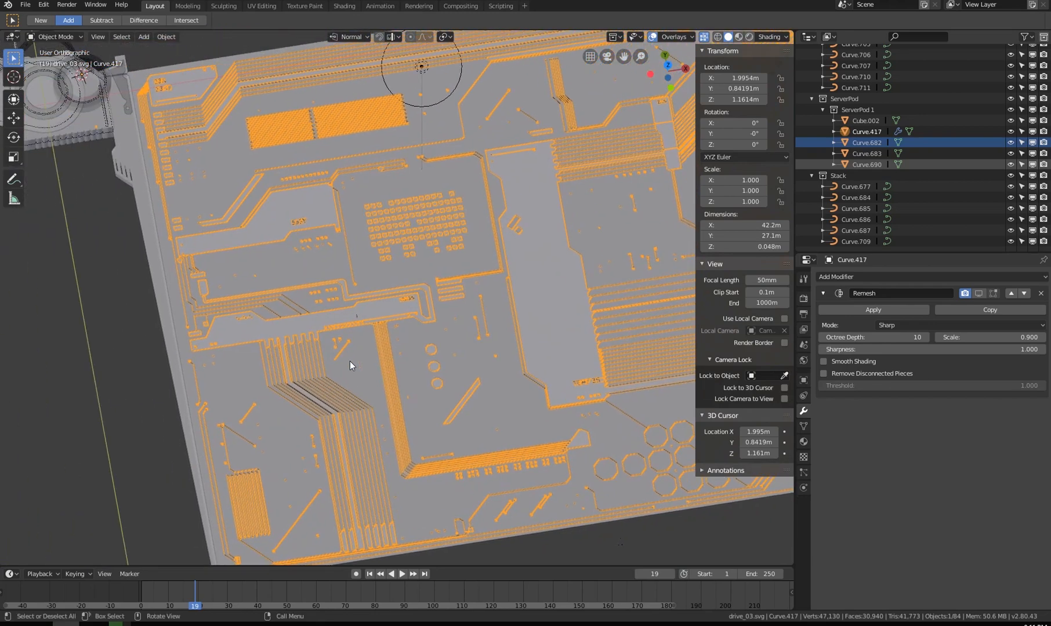
pyautogui.scroll(-4, 349, 362)
pyautogui.scroll(2, 381, 374)
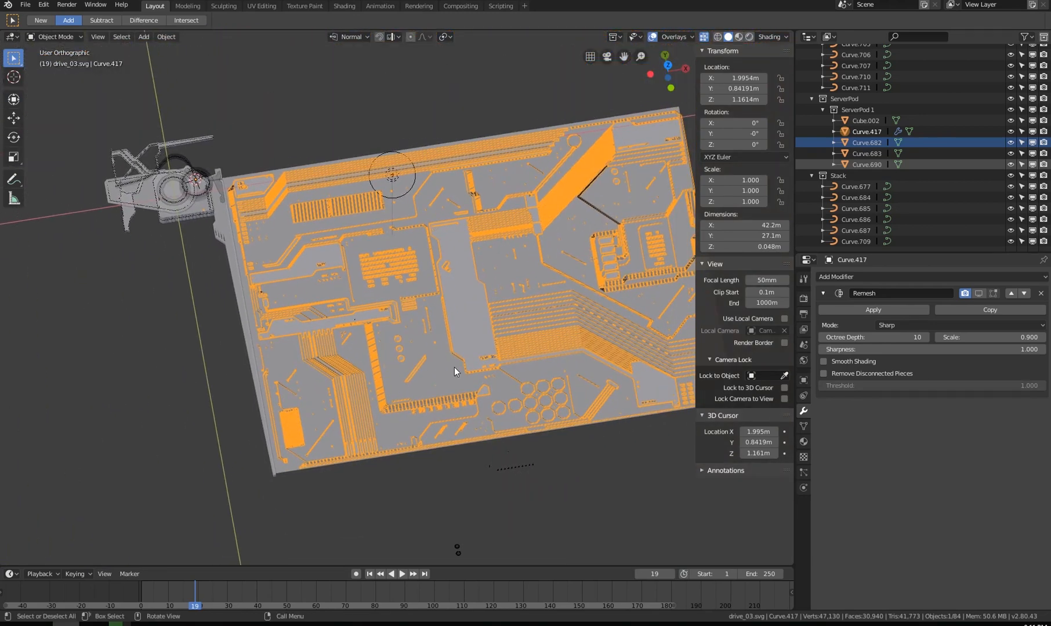
pyautogui.moveTo(454, 372); pyautogui.dragTo(481, 403, button='middle')
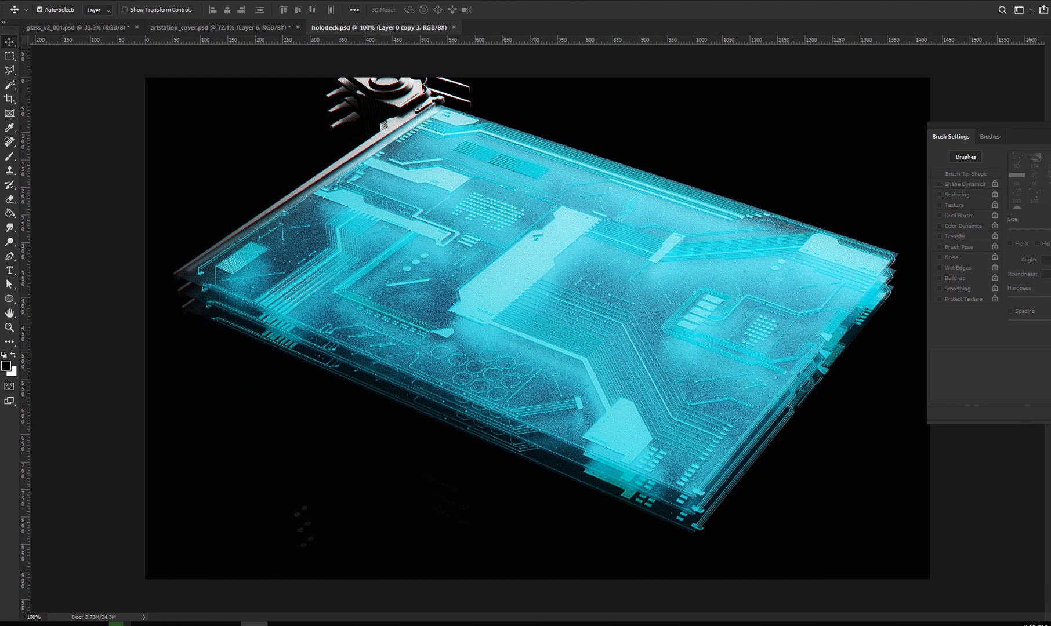
# - Switch to Photoshop, show the layers of holodeck.psd, and compare the render with Layer 0 copy 3 and Layer 0 copy 2 hidden and shown
pyautogui.press('F7')
pyautogui.moveTo(880, 181); pyautogui.dragTo(970, 121)
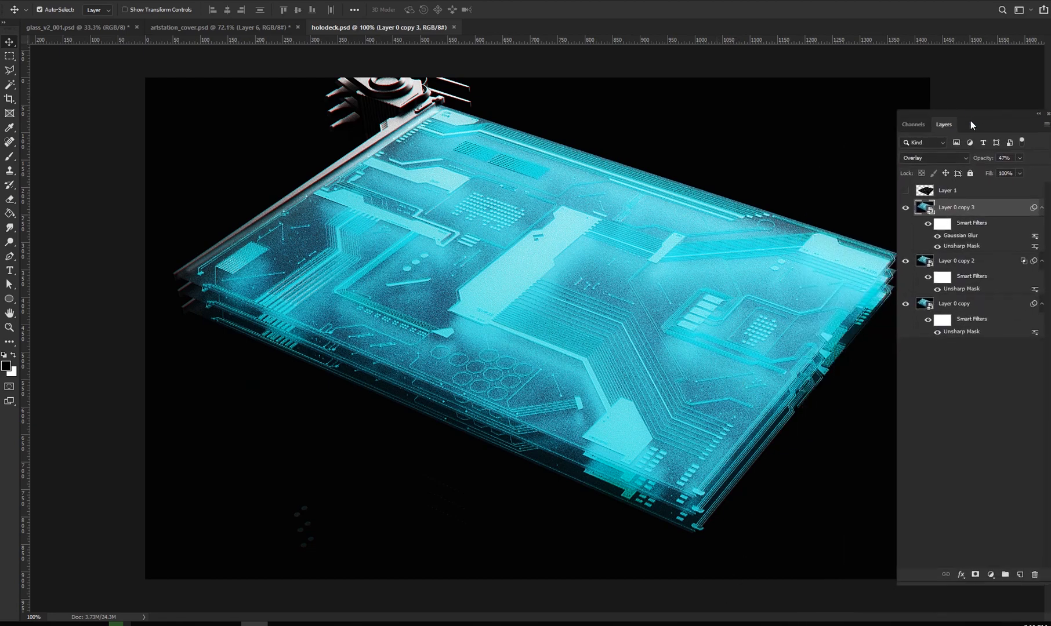
pyautogui.click(905, 210)
pyautogui.click(905, 261)
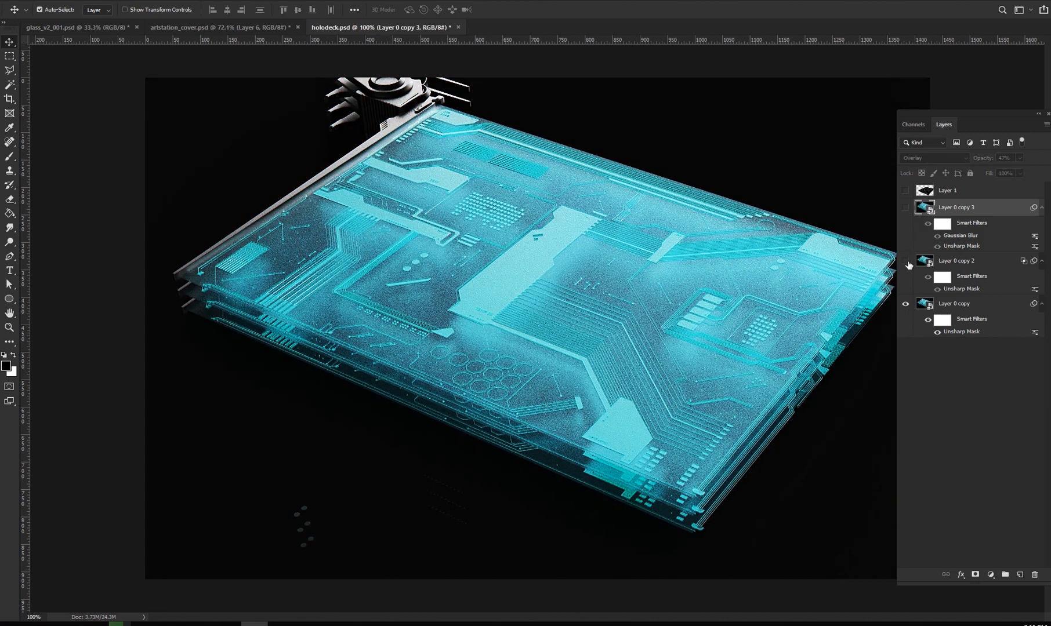
pyautogui.click(905, 208)
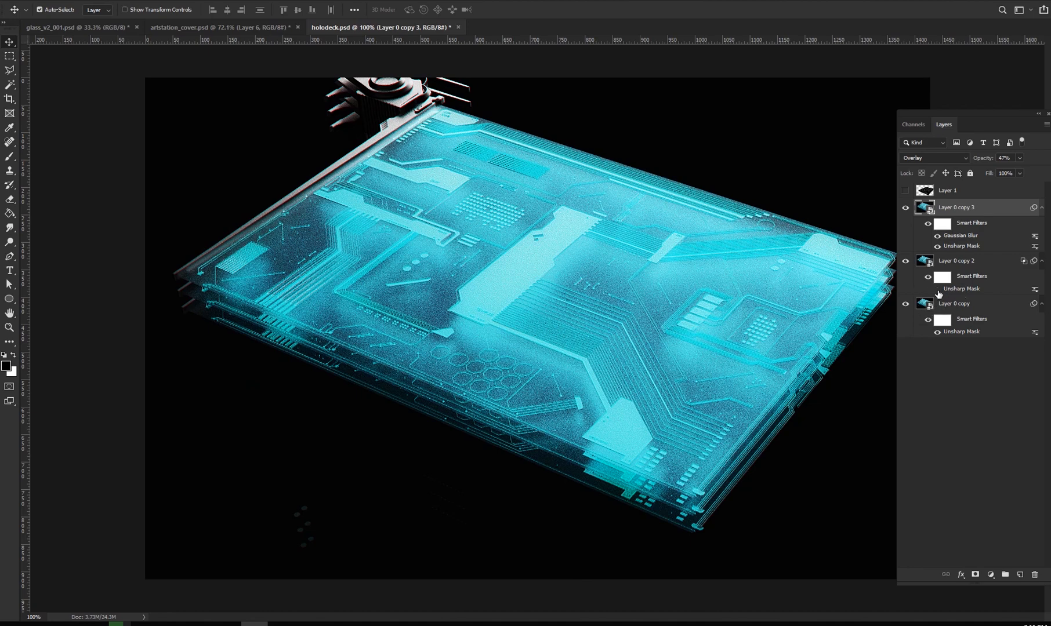
# - Turn off the Gaussian Blur smart filter on Layer 0 copy 3 and compare the image with that layer hidden and shown
pyautogui.click(936, 236)
pyautogui.click(905, 208)
pyautogui.click(907, 213)
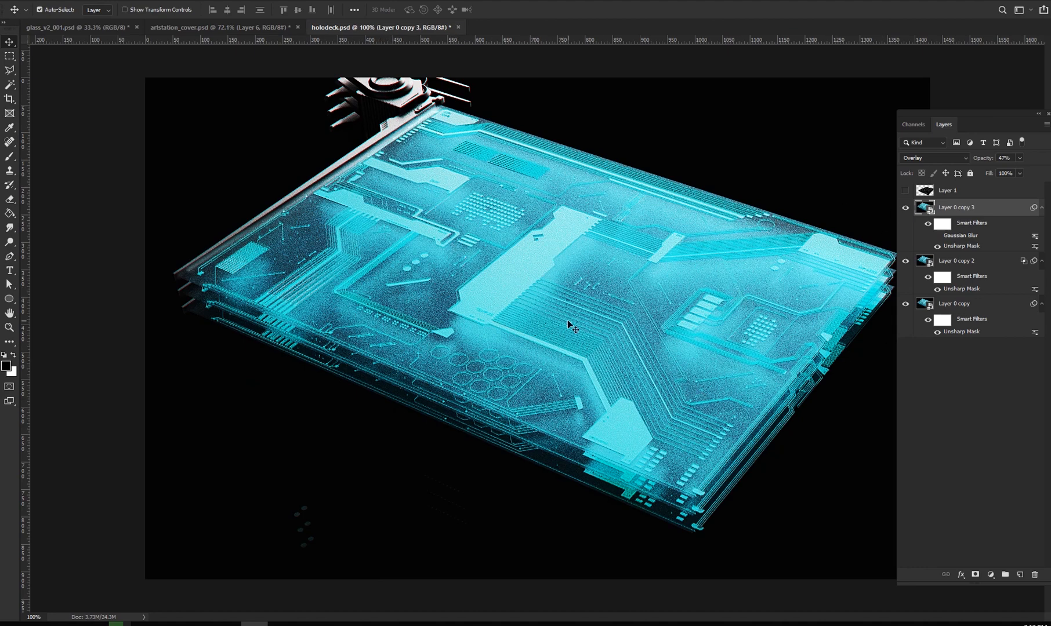
# - Open the smart object contents of Layer 0 copy 3 and fit the document to the window
pyautogui.doubleClick(925, 207)
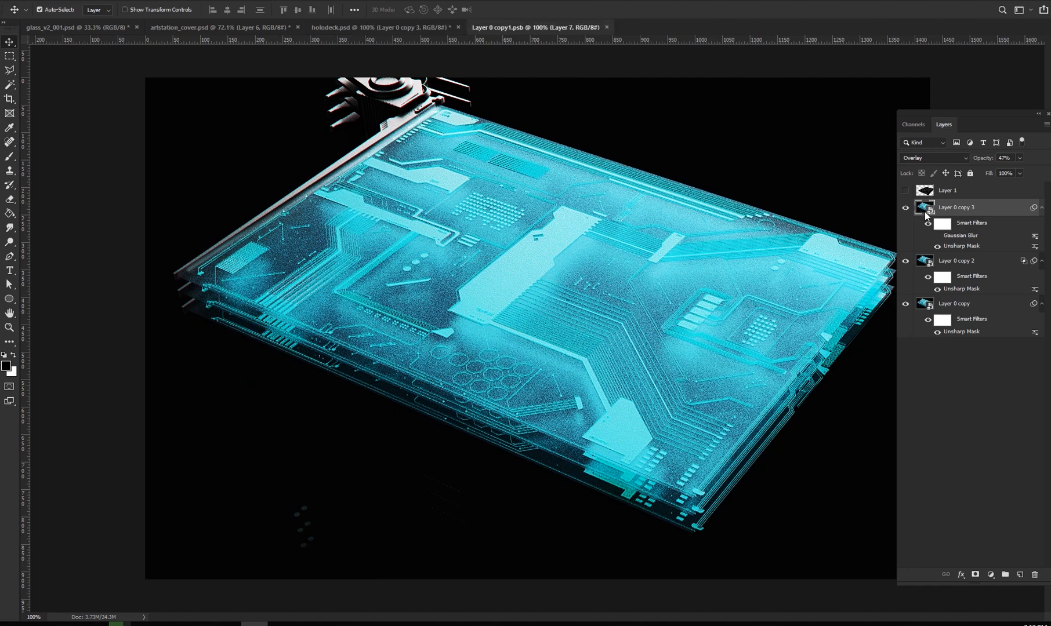
pyautogui.hotkey('ctrl', '0')
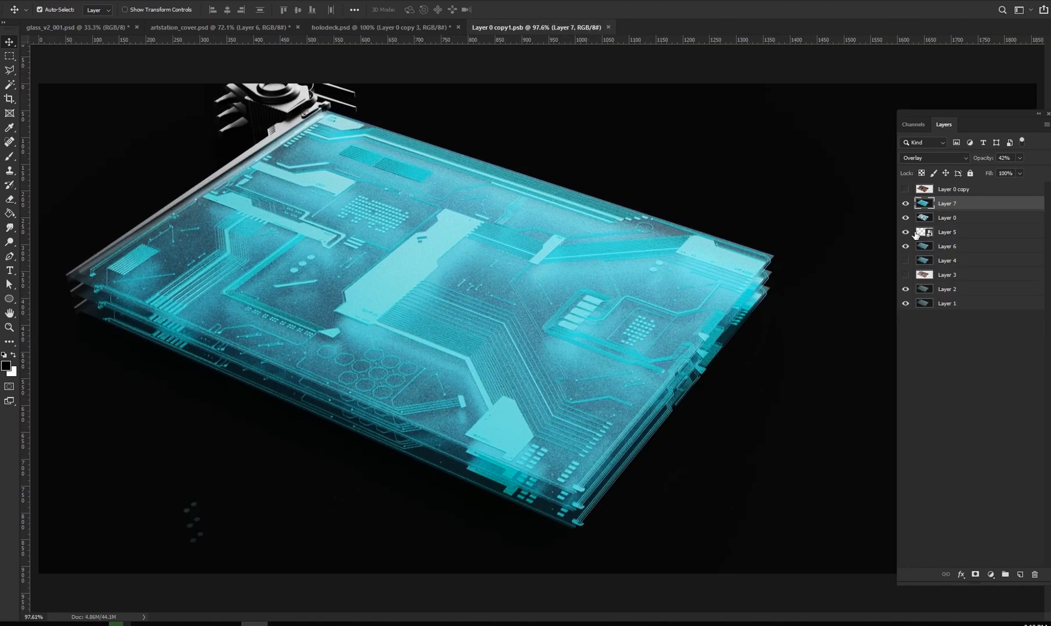
# - Hide Layer 7 and Layer 0 in the smart object document, and compare the render with Layer 5 hidden and shown
pyautogui.click(905, 203)
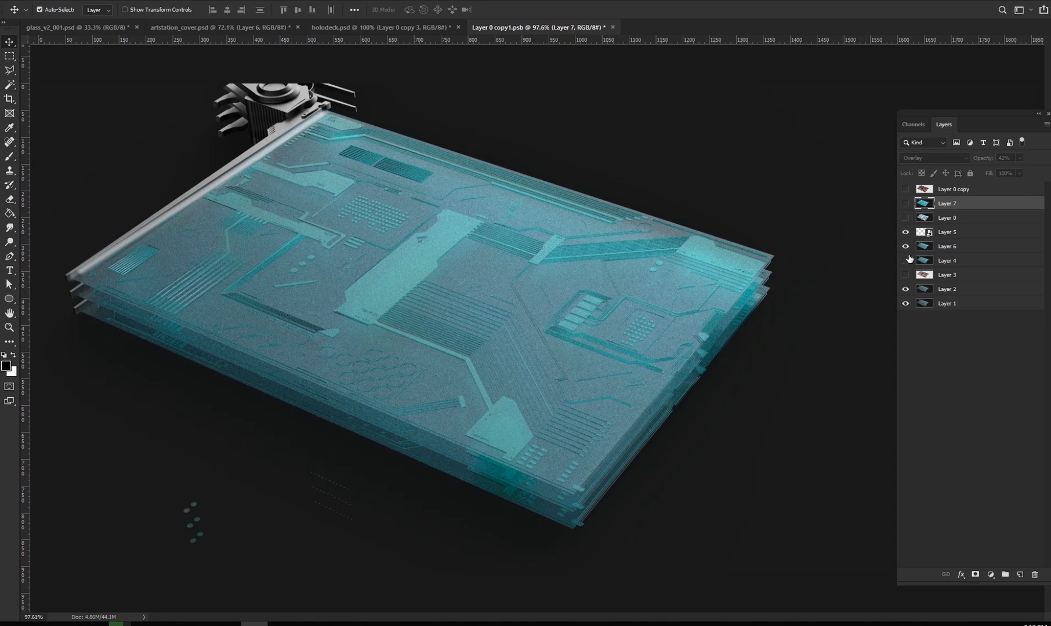
pyautogui.click(904, 260)
pyautogui.click(906, 232)
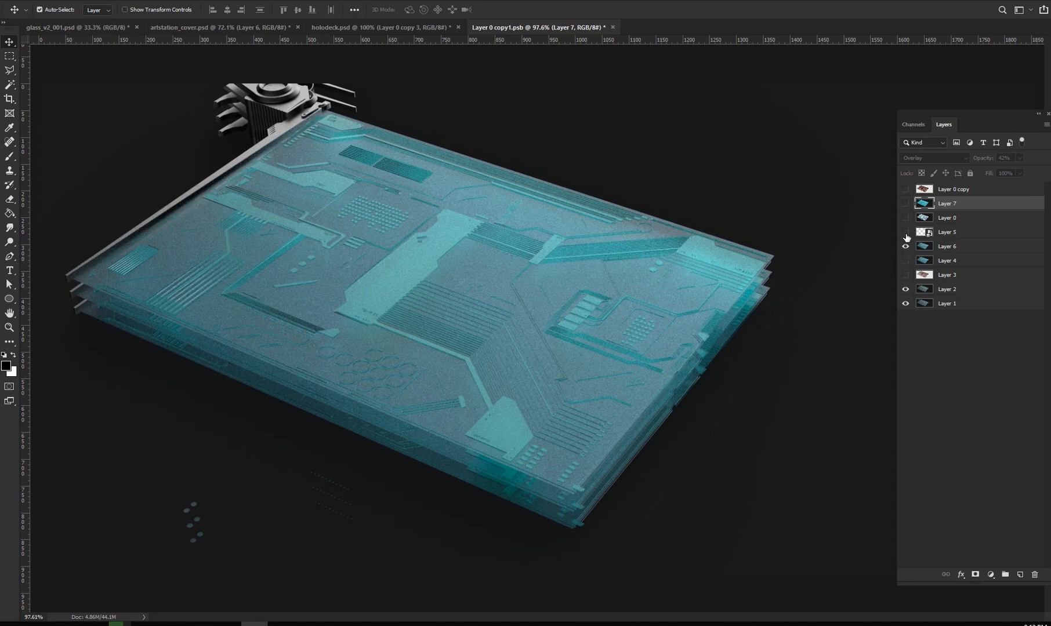
pyautogui.click(905, 233)
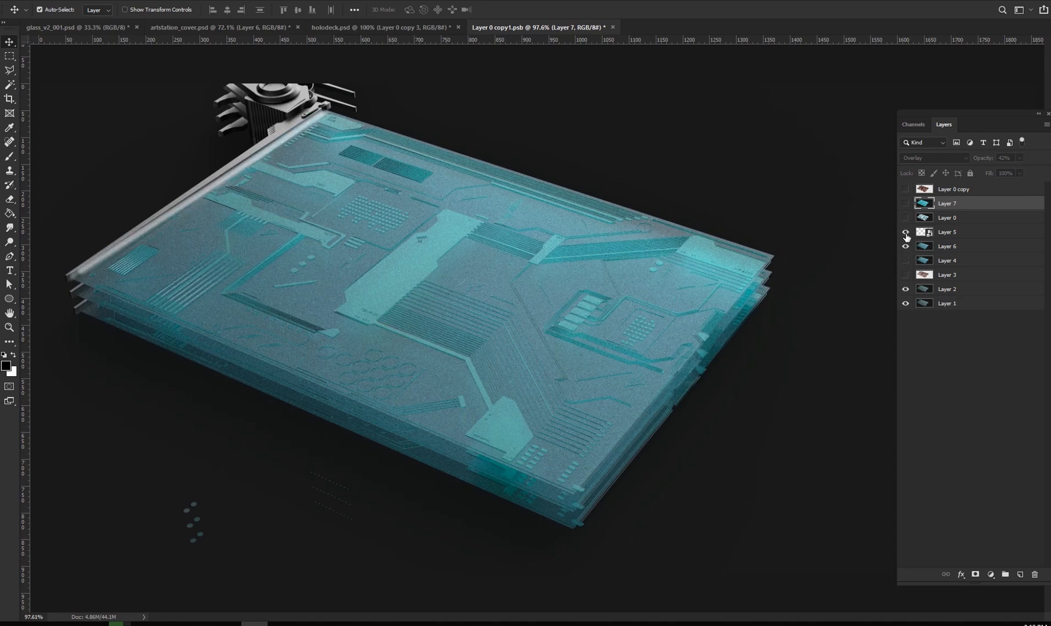
pyautogui.click(905, 232)
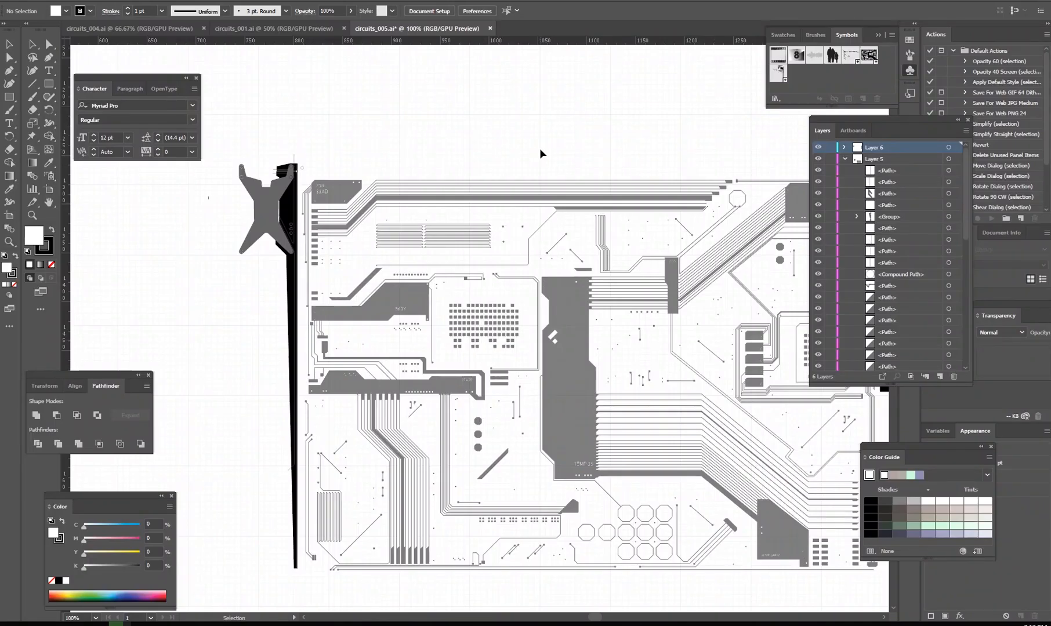
# - Switch to Illustrator and examine the grey X-shaped bracket and black rail shapes beside the circuit board in circuits_005.ai
pyautogui.moveTo(612, 137); pyautogui.dragTo(721, 190)
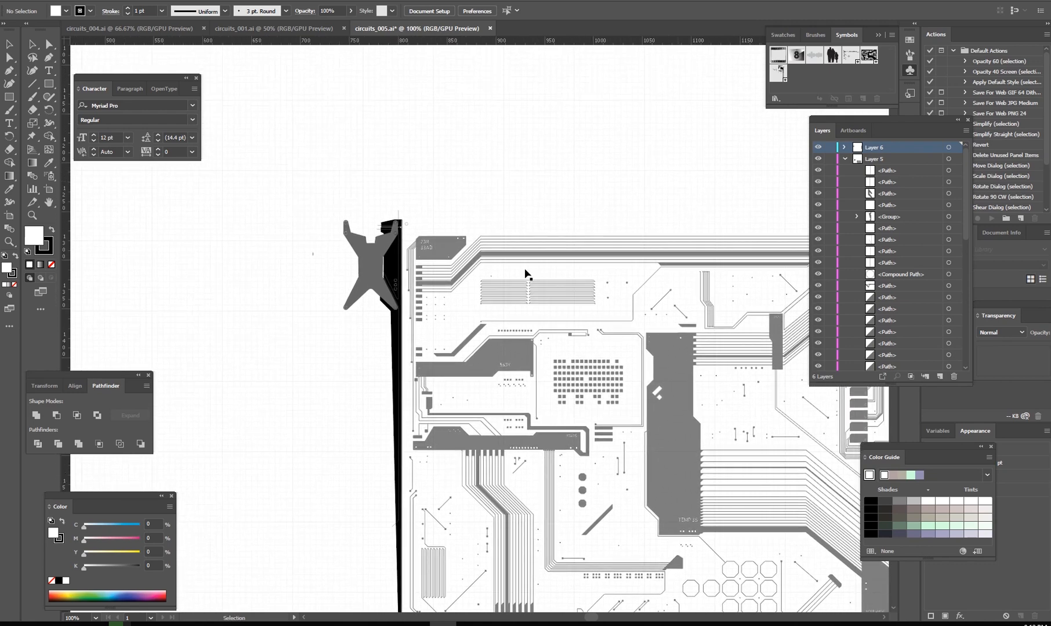
pyautogui.keyDown('alt'); pyautogui.scroll(4, 404, 337); pyautogui.keyUp('alt')
pyautogui.click(322, 295)
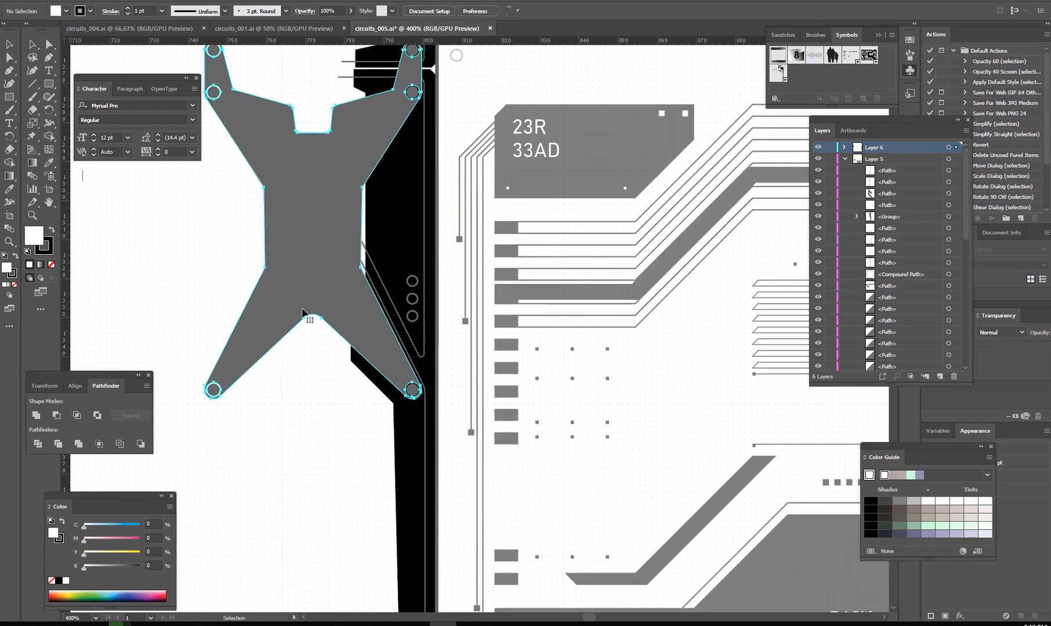
pyautogui.moveTo(306, 382); pyautogui.dragTo(323, 447)
pyautogui.click(235, 346)
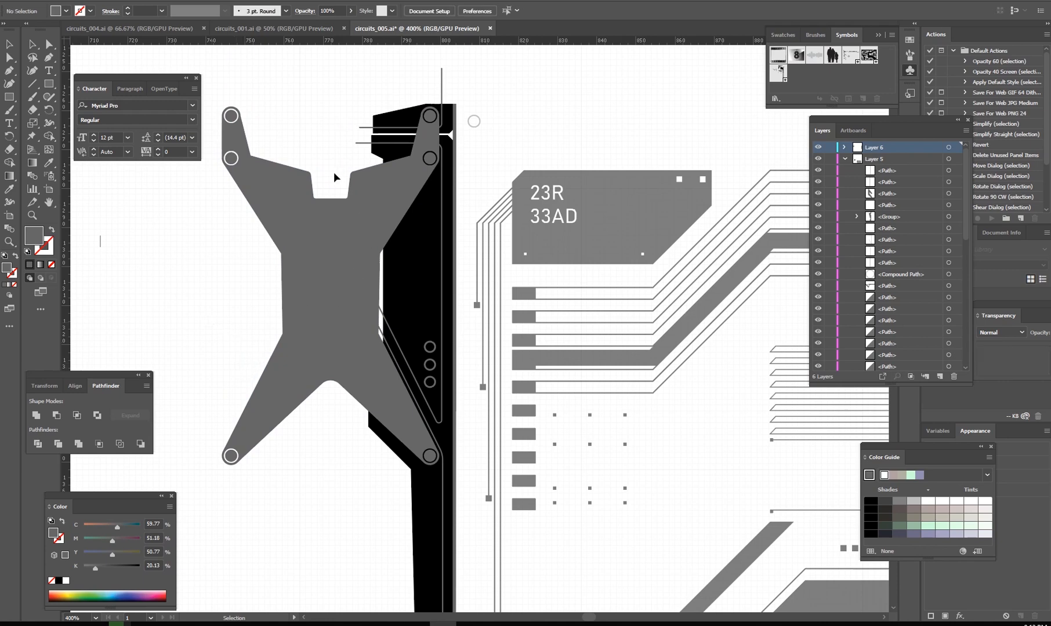
pyautogui.moveTo(336, 478); pyautogui.dragTo(280, 449)
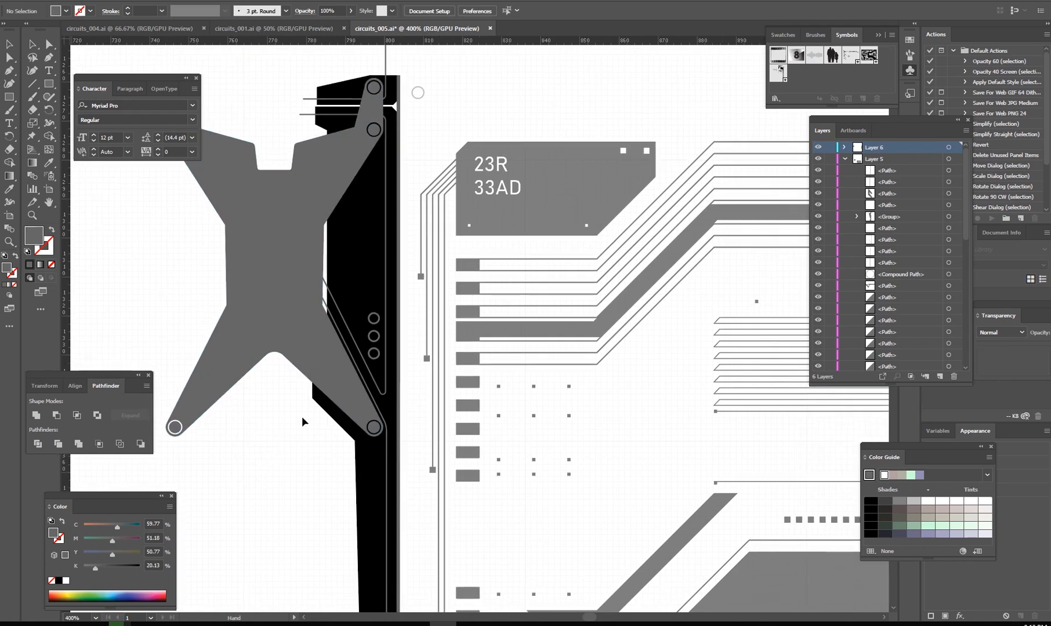
pyautogui.keyDown('alt'); pyautogui.scroll(-3, 386, 461); pyautogui.keyUp('alt')
pyautogui.moveTo(651, 302); pyautogui.dragTo(411, 206)
pyautogui.keyDown('alt'); pyautogui.scroll(-2, 307, 325); pyautogui.keyUp('alt')
pyautogui.moveTo(232, 394); pyautogui.dragTo(407, 369)
pyautogui.keyDown('alt'); pyautogui.scroll(4, 406, 372); pyautogui.keyUp('alt')
pyautogui.moveTo(458, 204); pyautogui.dragTo(457, 406)
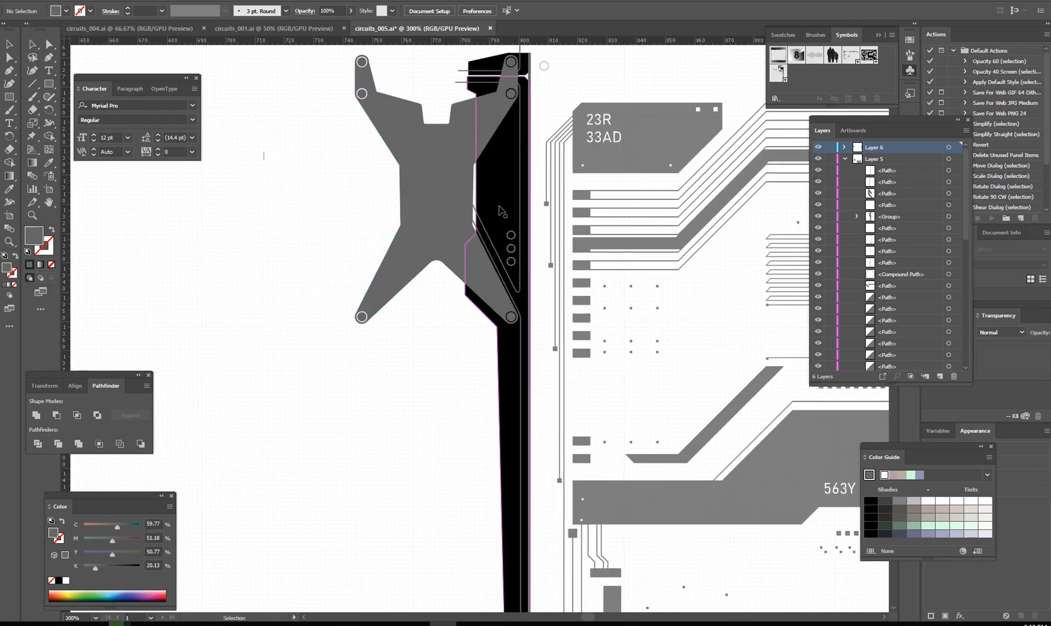
# - Examine how the bracket and rail artwork fits against the full circuit board, from close up and as a whole
pyautogui.keyDown('alt'); pyautogui.scroll(-3, 461, 414); pyautogui.keyUp('alt')
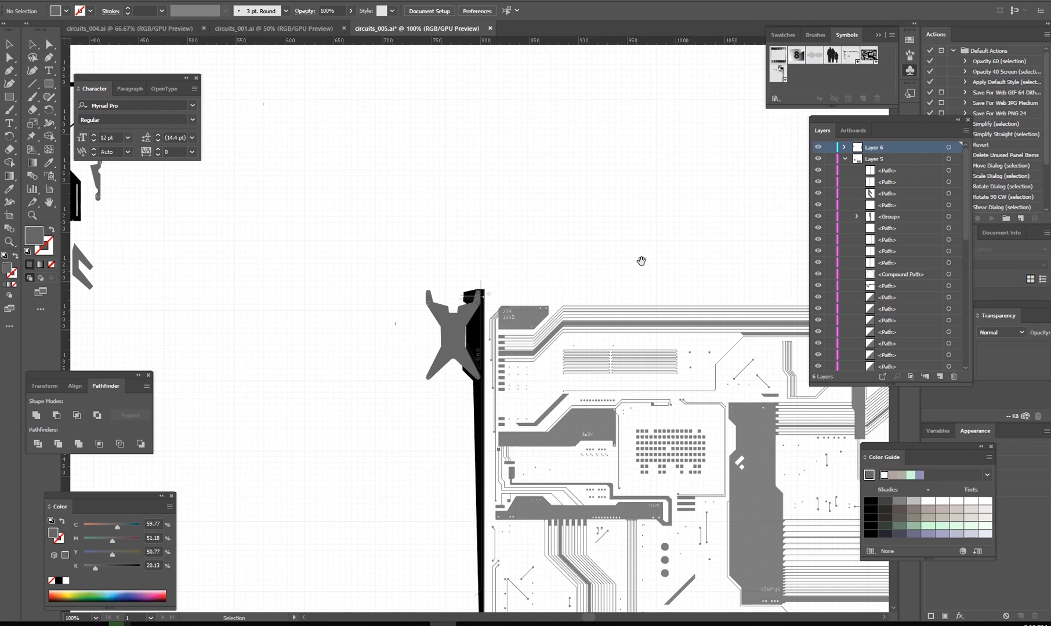
pyautogui.moveTo(671, 252); pyautogui.dragTo(420, 155)
pyautogui.moveTo(496, 147); pyautogui.dragTo(510, 114)
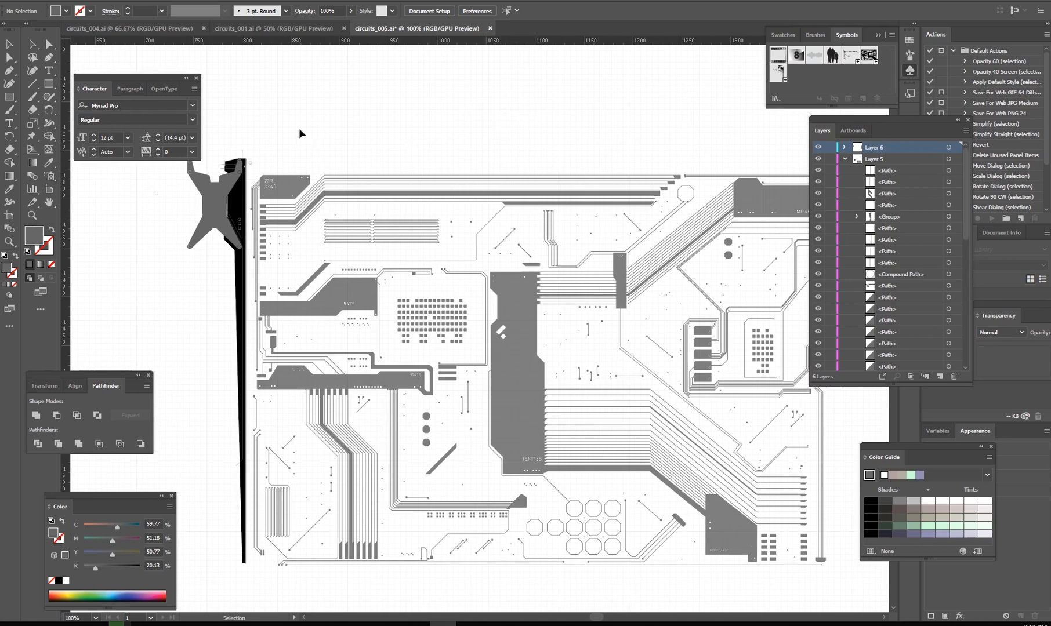
pyautogui.moveTo(316, 141); pyautogui.dragTo(513, 244)
pyautogui.keyDown('alt'); pyautogui.scroll(4, 464, 335); pyautogui.keyUp('alt')
pyautogui.keyDown('alt'); pyautogui.scroll(-3, 411, 391); pyautogui.keyUp('alt')
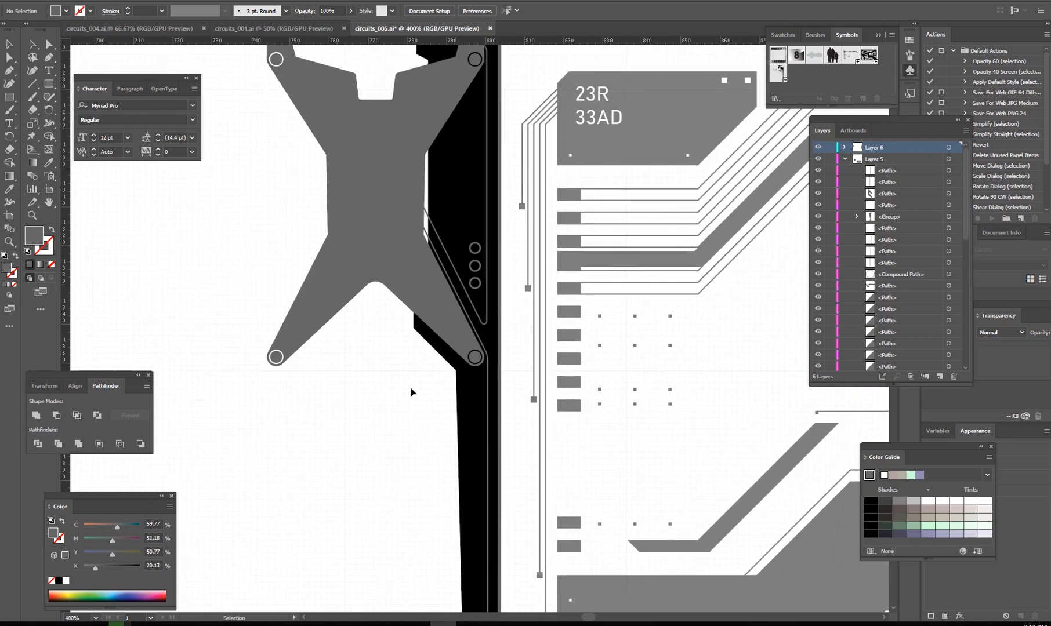
pyautogui.keyDown('alt'); pyautogui.scroll(-4, 490, 279); pyautogui.keyUp('alt')
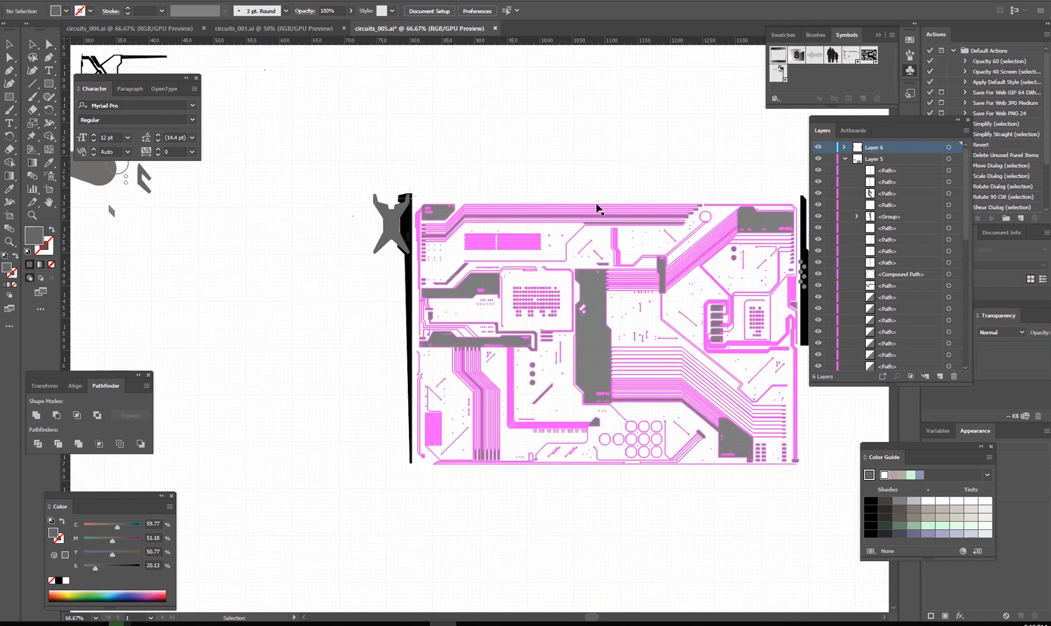
pyautogui.keyDown('alt'); pyautogui.scroll(4, 494, 216); pyautogui.keyUp('alt')
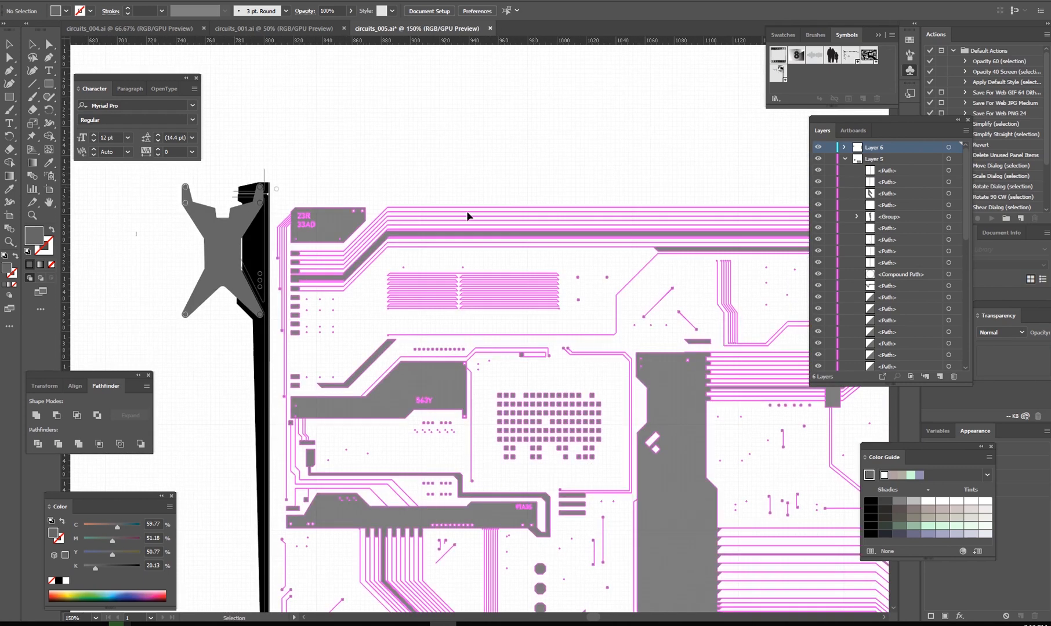
pyautogui.moveTo(341, 166); pyautogui.dragTo(509, 190)
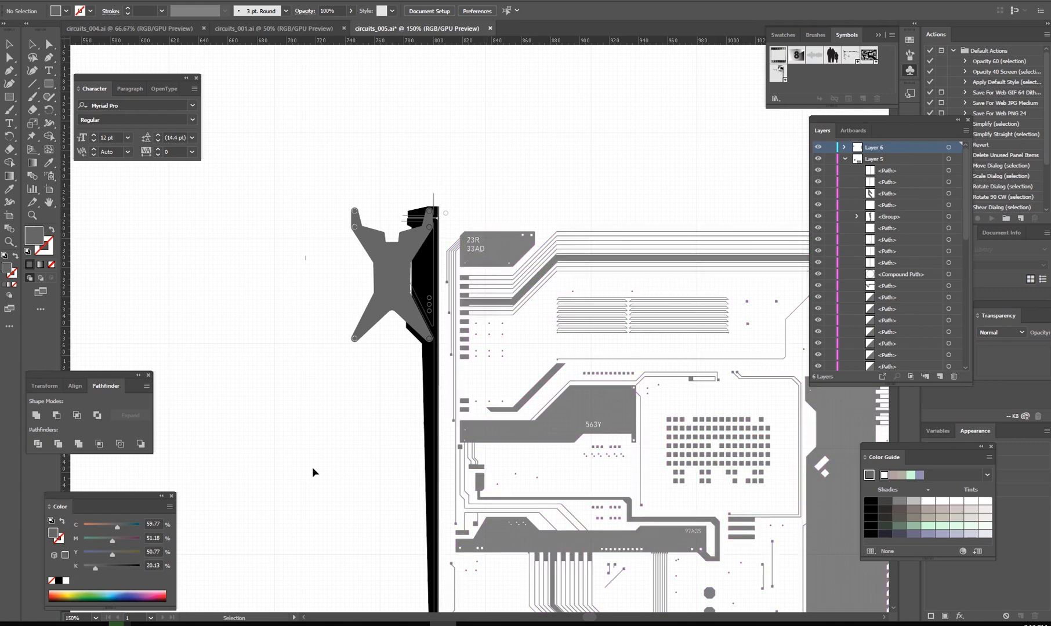
pyautogui.keyDown('alt'); pyautogui.scroll(-2, 312, 469); pyautogui.keyUp('alt')
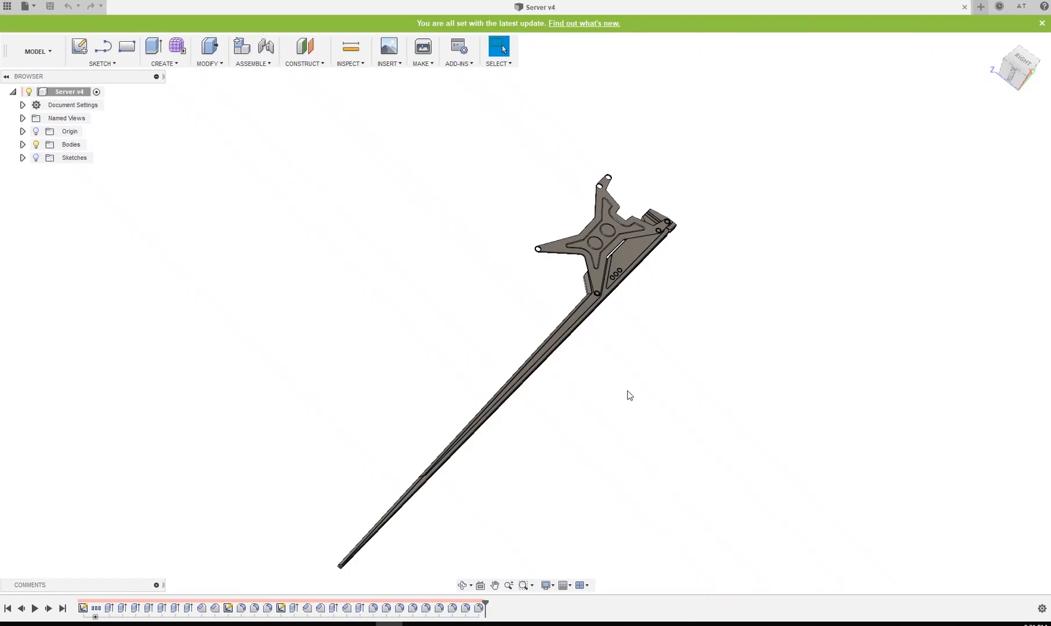
# - Switch to Fusion 360 and examine the Server v4 bracket's bevelled grooves and circular recesses up close
pyautogui.keyDown('shift'); pyautogui.moveTo(626, 395); pyautogui.dragTo(611, 402, button='middle'); pyautogui.keyUp('shift')
pyautogui.scroll(5, 605, 399)
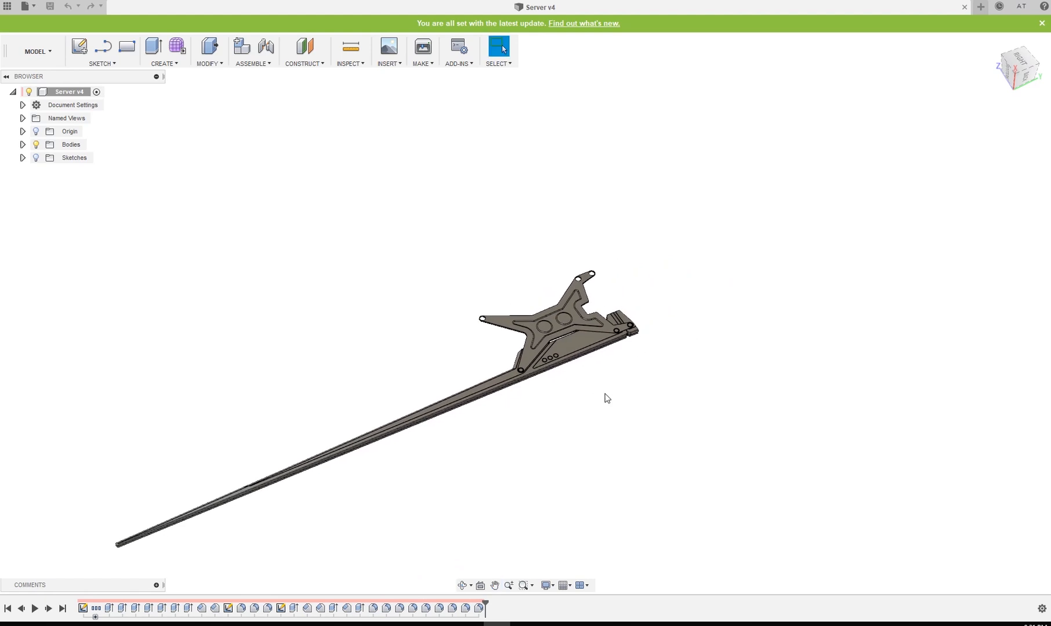
pyautogui.scroll(6, 597, 418)
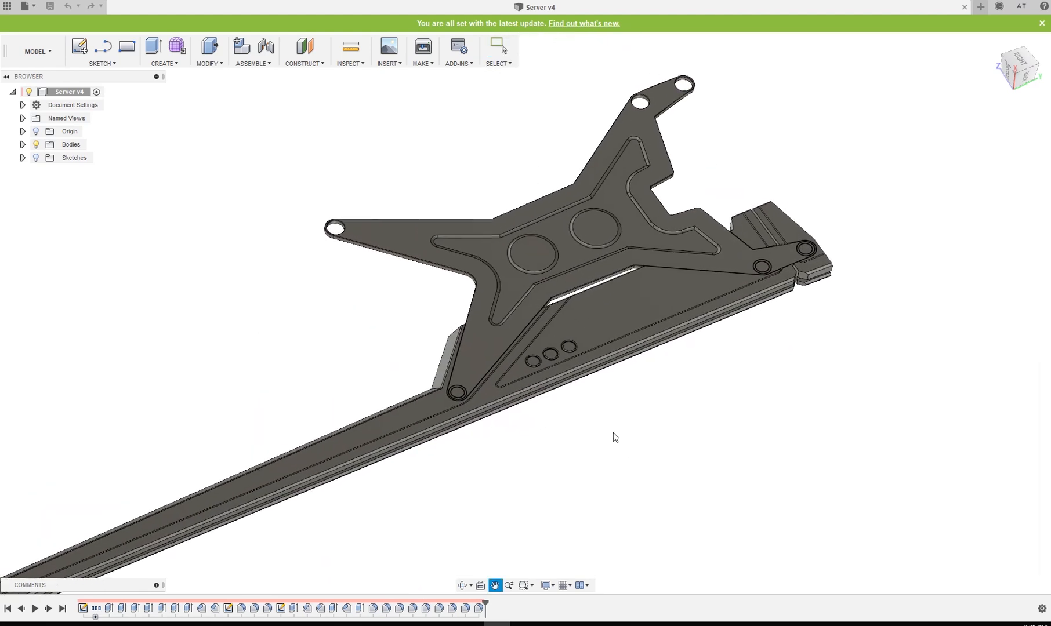
pyautogui.moveTo(579, 326); pyautogui.dragTo(579, 448, button='middle')
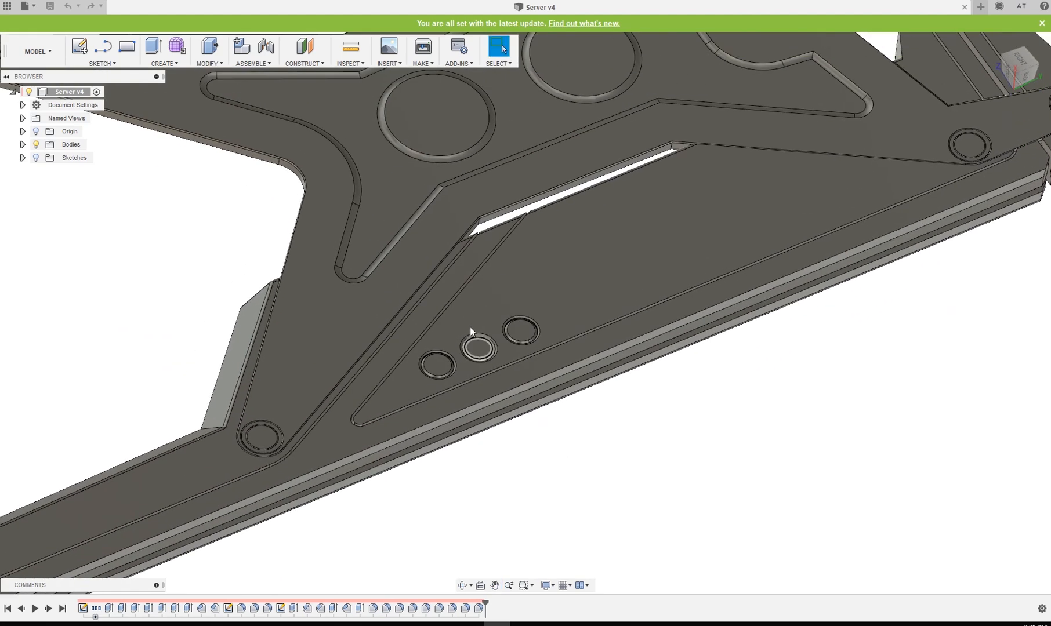
pyautogui.keyDown('shift'); pyautogui.moveTo(704, 420); pyautogui.dragTo(662, 355, button='middle'); pyautogui.keyUp('shift')
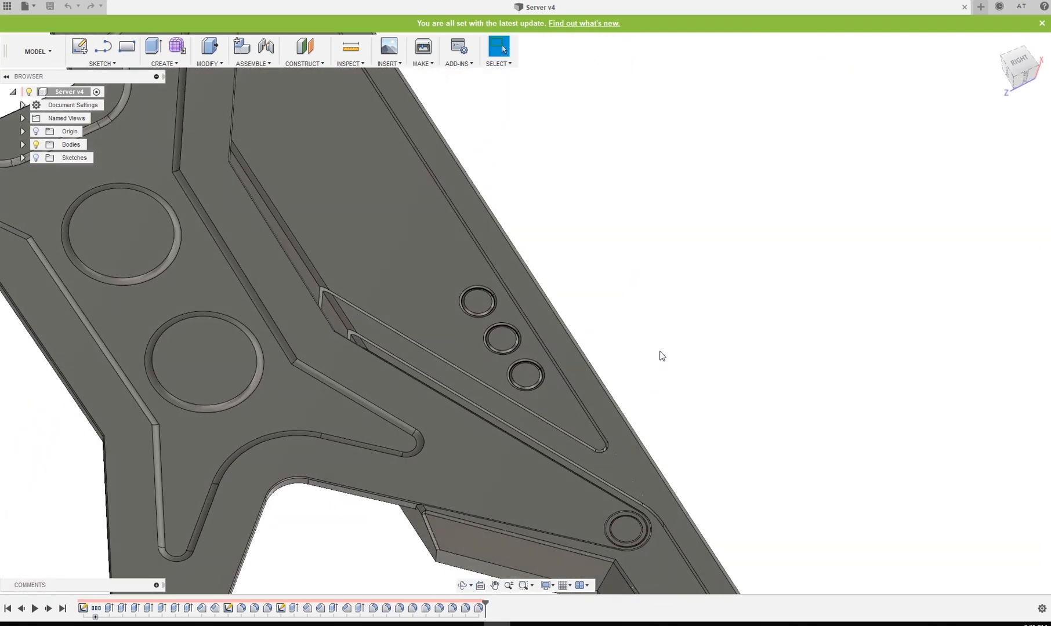
pyautogui.keyDown('shift'); pyautogui.moveTo(691, 411); pyautogui.dragTo(710, 458, button='middle'); pyautogui.keyUp('shift')
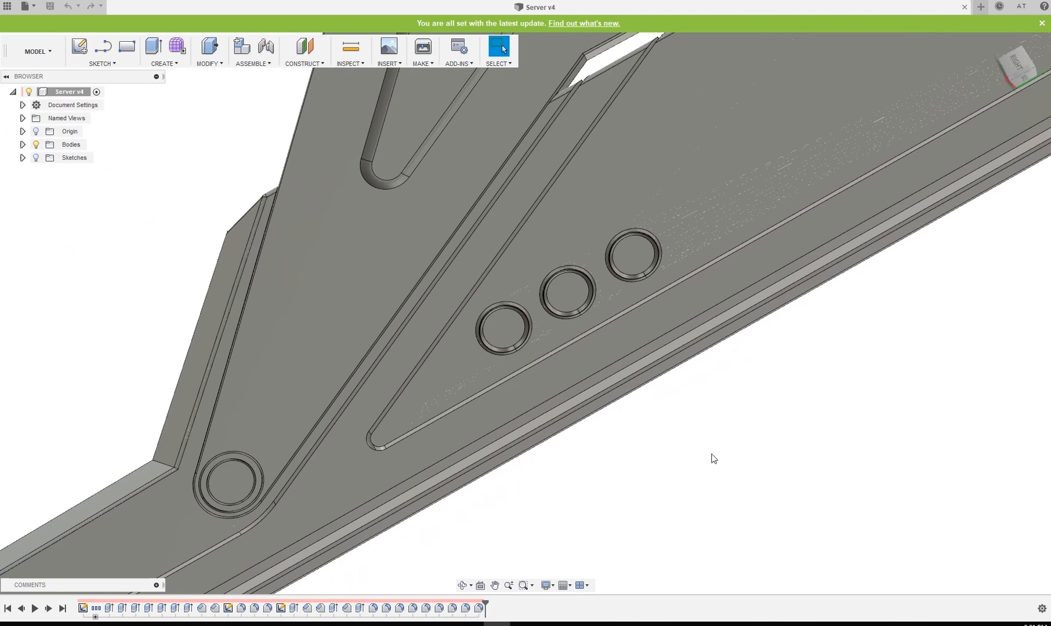
pyautogui.scroll(-3, 664, 438)
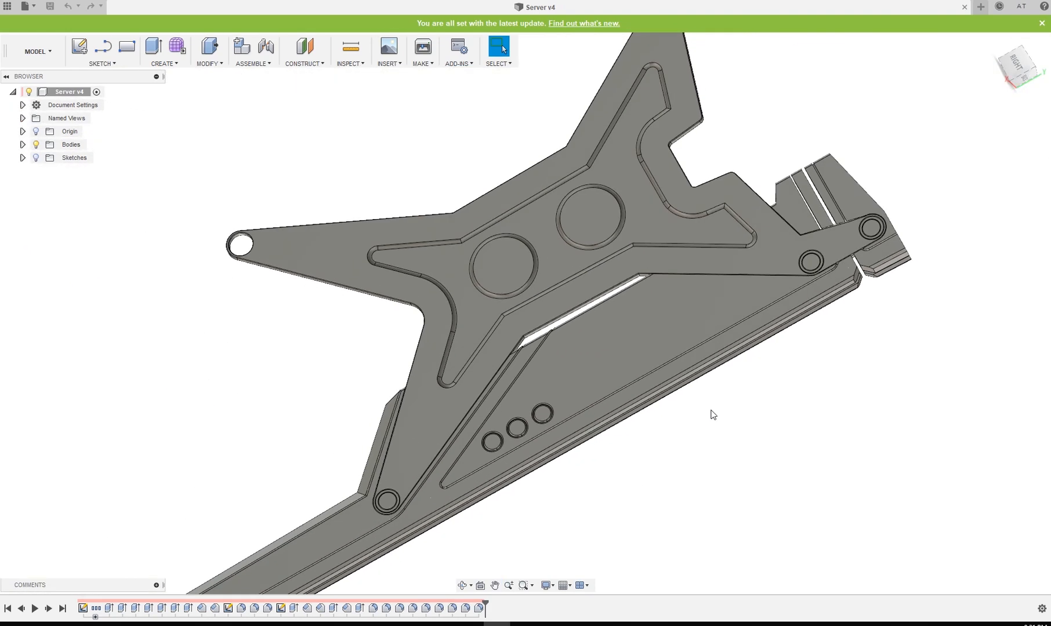
# - View the bracket from another angle, look up the Insert DXF option, and expand the list of sketches behind the model
pyautogui.moveTo(581, 473); pyautogui.dragTo(584, 321, button='middle')
pyautogui.scroll(-3, 650, 469)
pyautogui.keyDown('shift'); pyautogui.moveTo(536, 399); pyautogui.dragTo(649, 264, button='middle'); pyautogui.keyUp('shift')
pyautogui.scroll(3, 524, 443)
pyautogui.click(392, 65)
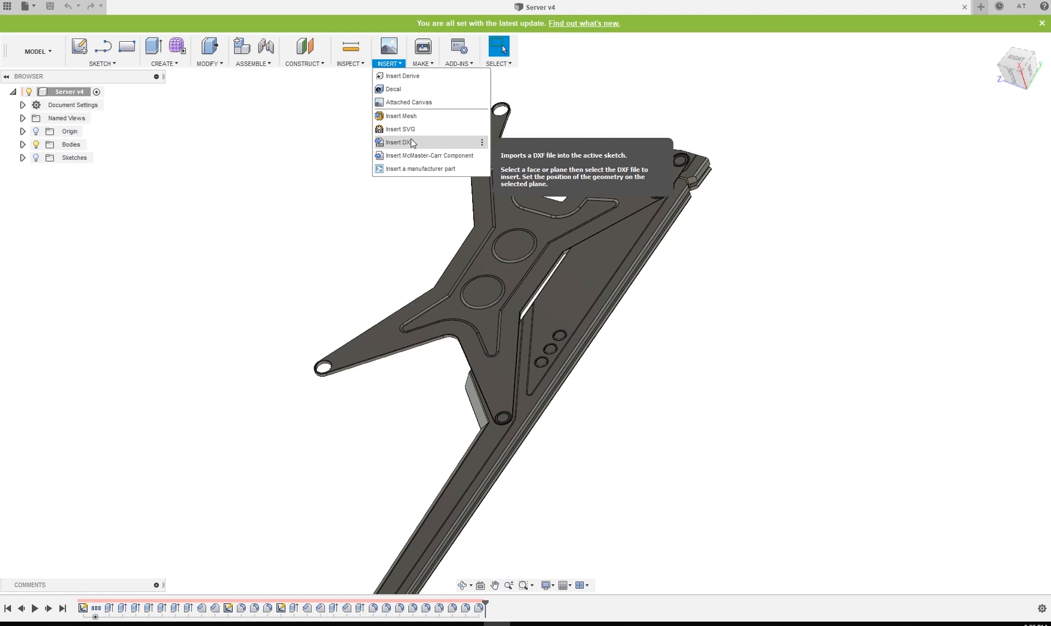
pyautogui.click(23, 157)
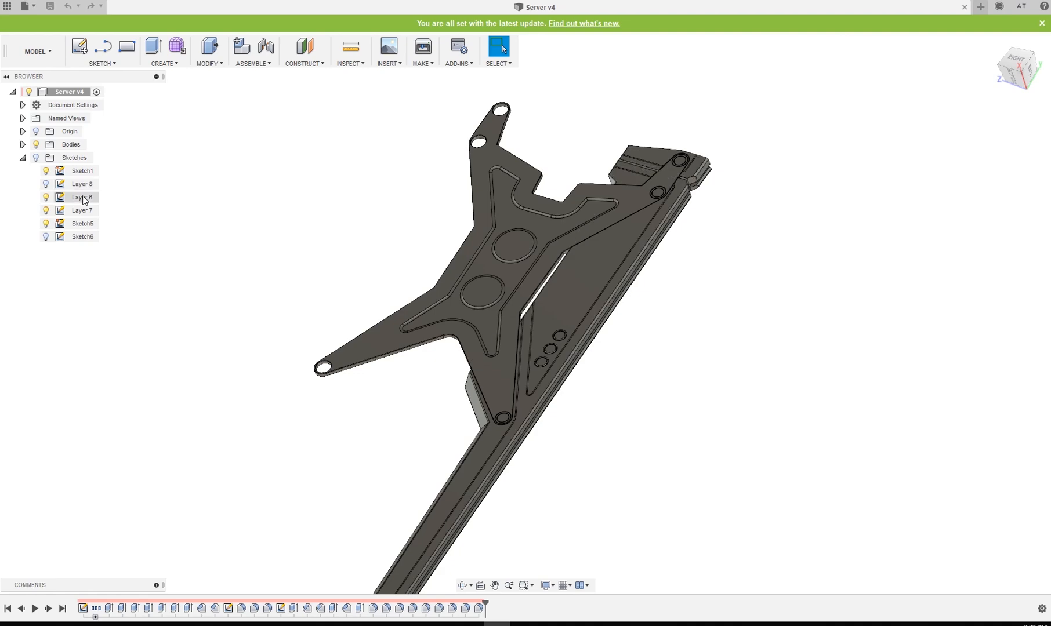
# - Inspect the bracket plate and the adjoining section of the arm from the side
pyautogui.keyDown('shift'); pyautogui.moveTo(360, 267); pyautogui.dragTo(608, 415, button='middle'); pyautogui.keyUp('shift')
pyautogui.scroll(3, 608, 419)
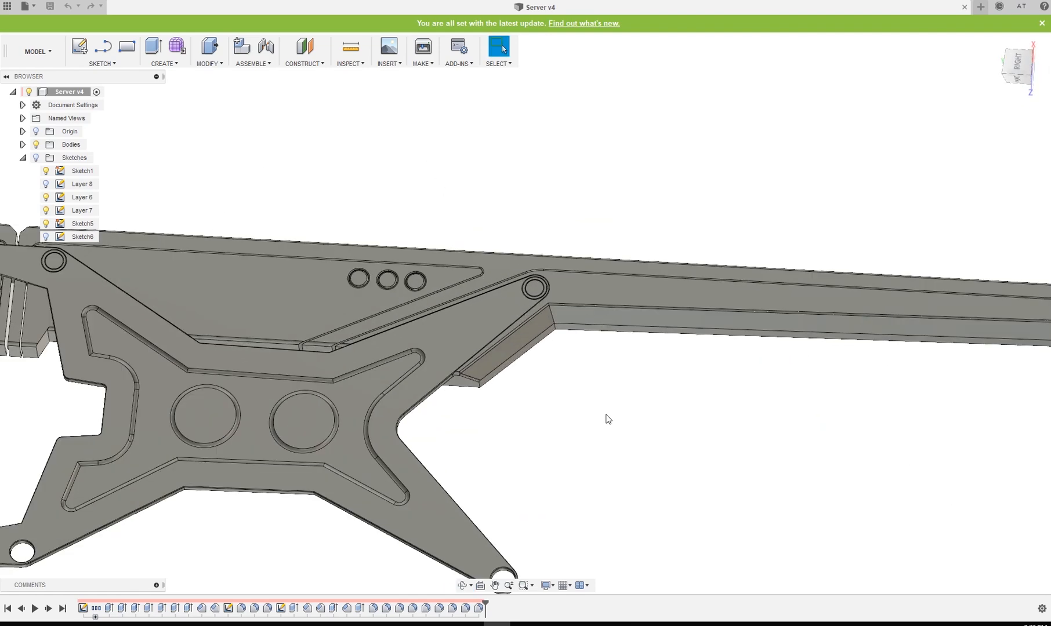
pyautogui.scroll(3, 606, 415)
pyautogui.moveTo(476, 389); pyautogui.dragTo(631, 419, button='middle')
pyautogui.scroll(-4, 685, 461)
pyautogui.moveTo(835, 516); pyautogui.dragTo(635, 434, button='middle')
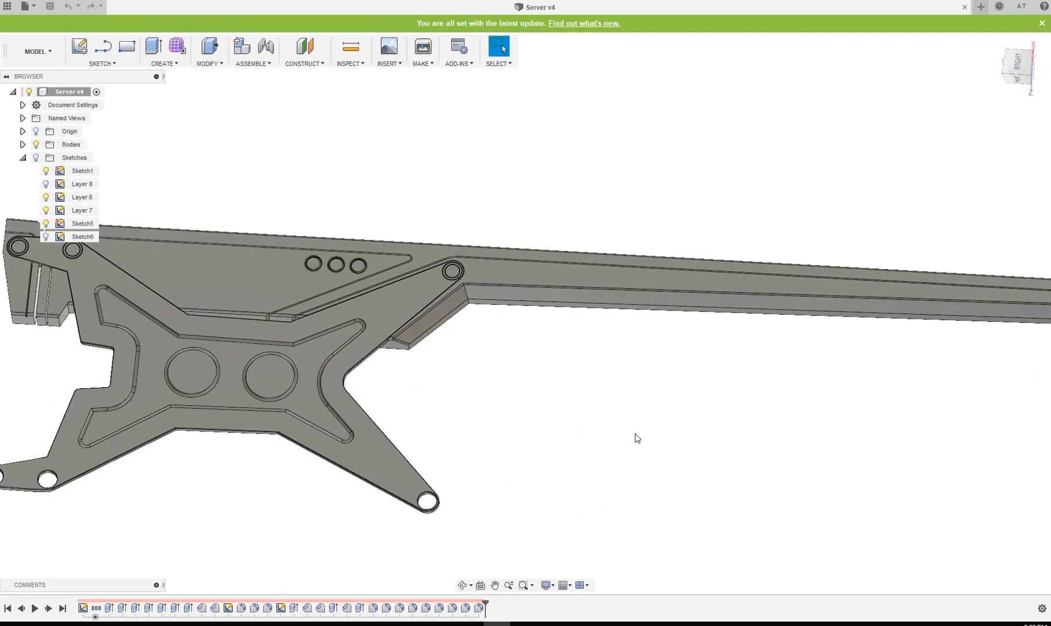
pyautogui.scroll(-3, 637, 439)
pyautogui.keyDown('shift'); pyautogui.moveTo(701, 443); pyautogui.dragTo(694, 450, button='middle'); pyautogui.keyUp('shift')
pyautogui.scroll(-3, 626, 436)
# - View the full length of the tapered arm from several angles and look at the available file commands
pyautogui.keyDown('shift'); pyautogui.moveTo(625, 436); pyautogui.dragTo(631, 333, button='middle'); pyautogui.keyUp('shift')
pyautogui.moveTo(690, 369); pyautogui.dragTo(607, 302, button='middle')
pyautogui.keyDown('shift'); pyautogui.moveTo(607, 301); pyautogui.dragTo(544, 281, button='middle'); pyautogui.keyUp('shift')
pyautogui.moveTo(641, 325); pyautogui.dragTo(647, 298, button='middle')
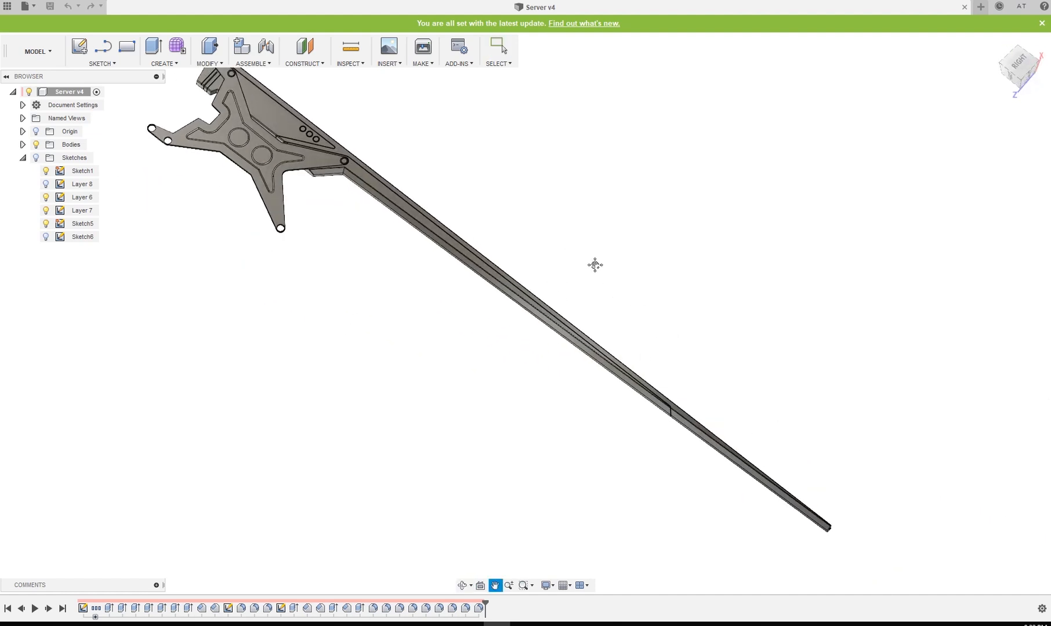
pyautogui.moveTo(577, 253); pyautogui.dragTo(620, 283, button='middle')
pyautogui.keyDown('shift'); pyautogui.moveTo(529, 255); pyautogui.dragTo(598, 282, button='middle'); pyautogui.keyUp('shift')
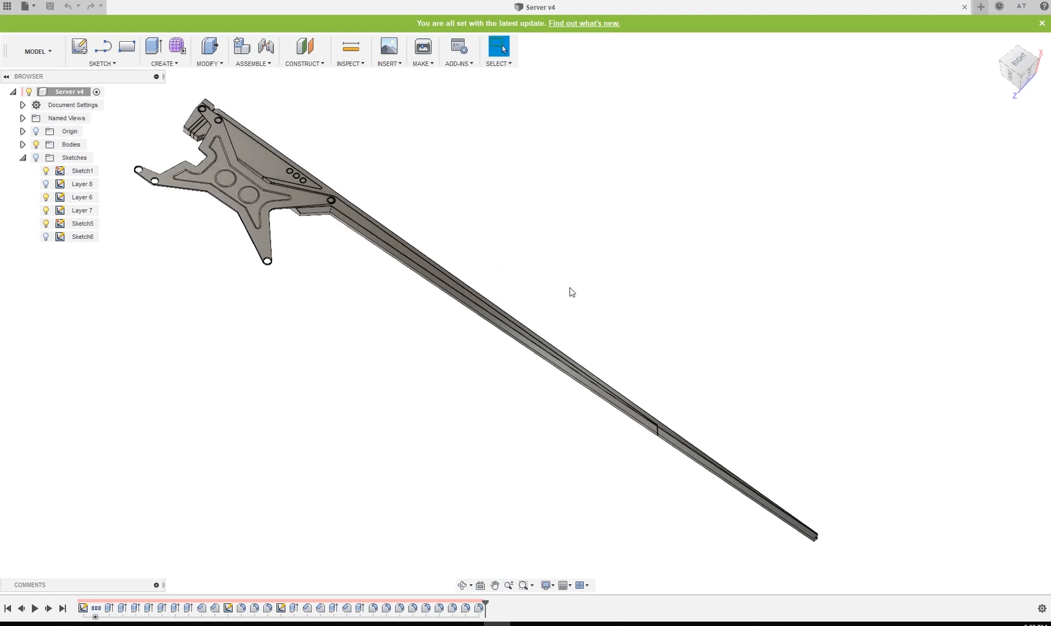
pyautogui.keyDown('shift'); pyautogui.moveTo(515, 287); pyautogui.dragTo(537, 427, button='middle'); pyautogui.keyUp('shift')
pyautogui.moveTo(448, 410); pyautogui.dragTo(571, 442, button='middle')
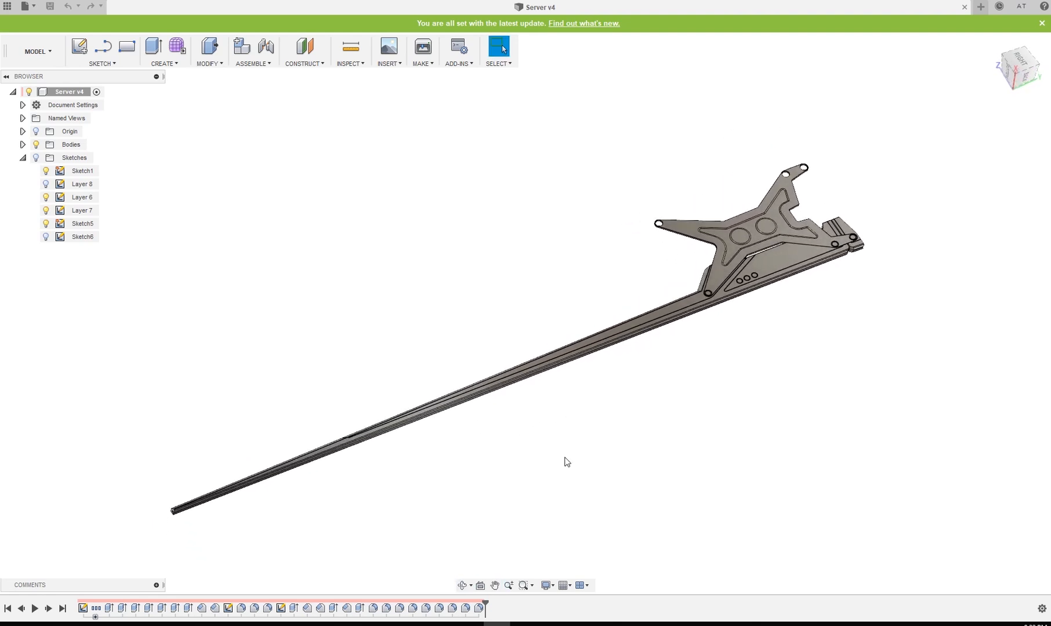
pyautogui.click(25, 12)
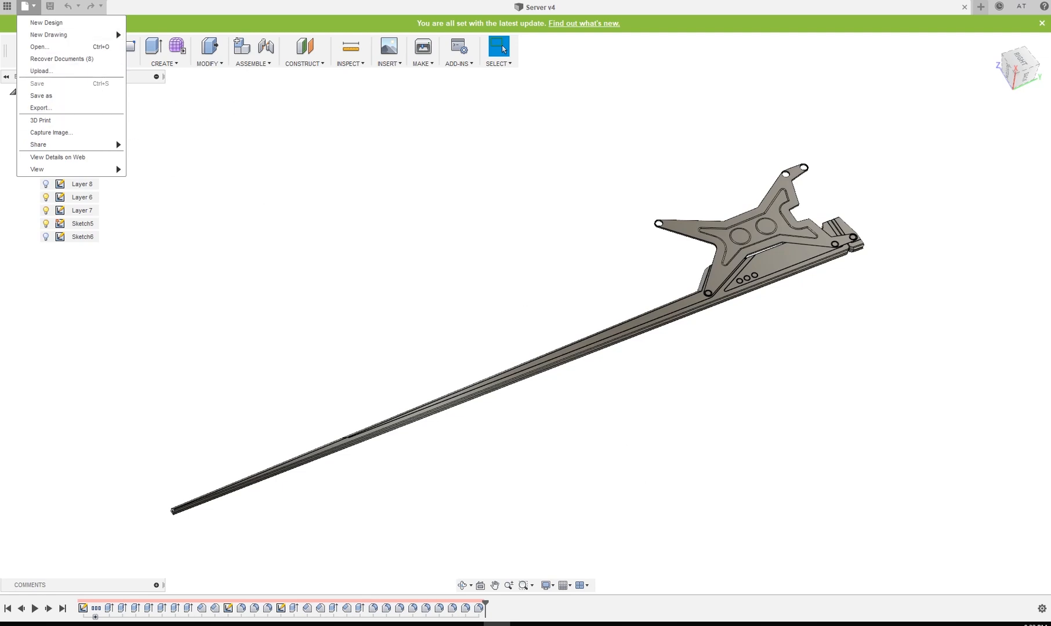
pyautogui.press('Escape')
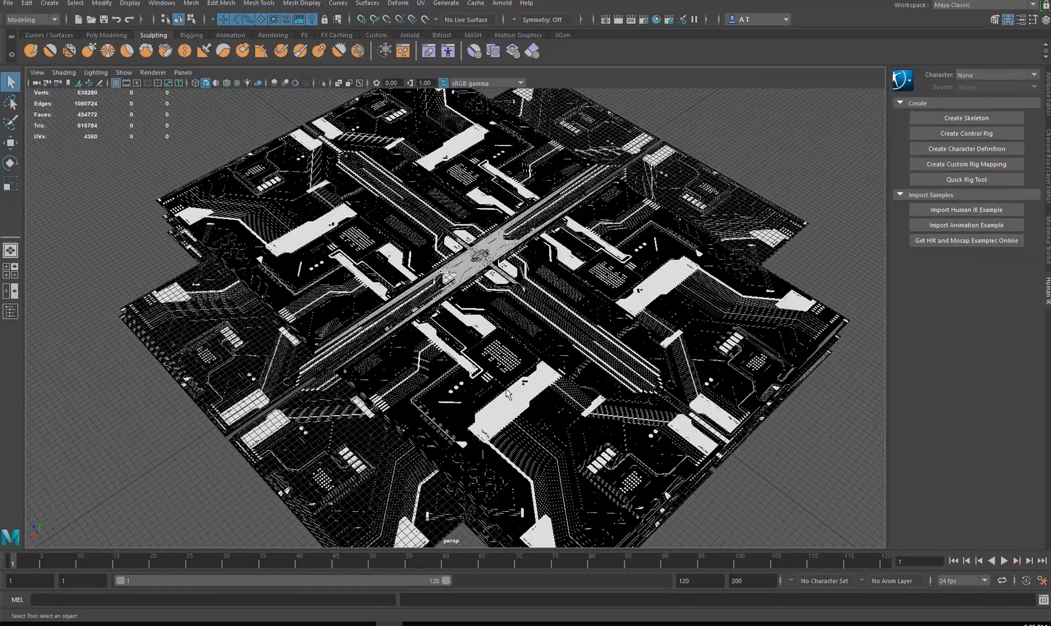
# - Switch to Maya and examine the assembled brackets, rails and the circuit plate marked 23R 33AD up close
pyautogui.keyDown('alt'); pyautogui.moveTo(494, 352); pyautogui.dragTo(485, 401); pyautogui.keyUp('alt')
pyautogui.keyDown('alt'); pyautogui.moveTo(485, 401); pyautogui.dragTo(666, 371, button='right'); pyautogui.keyUp('alt')
pyautogui.keyDown('alt'); pyautogui.moveTo(667, 371); pyautogui.dragTo(606, 440, button='middle'); pyautogui.keyUp('alt')
pyautogui.keyDown('alt'); pyautogui.moveTo(389, 348); pyautogui.dragTo(502, 338); pyautogui.keyUp('alt')
pyautogui.keyDown('alt'); pyautogui.moveTo(503, 339); pyautogui.dragTo(585, 351, button='right'); pyautogui.keyUp('alt')
pyautogui.keyDown('alt'); pyautogui.moveTo(585, 351); pyautogui.dragTo(433, 344, button='middle'); pyautogui.keyUp('alt')
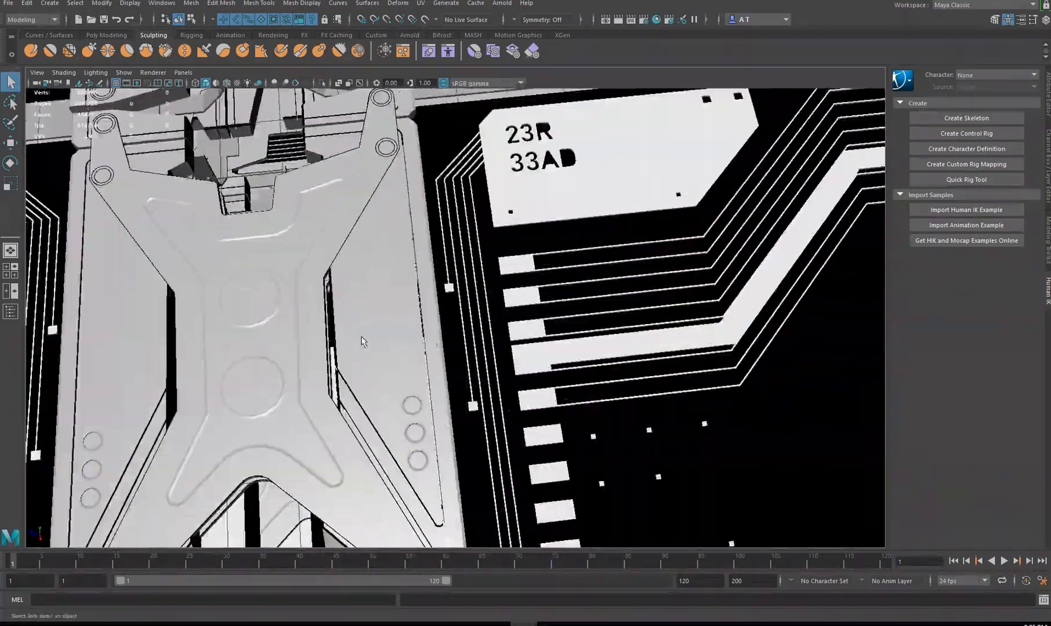
pyautogui.keyDown('alt'); pyautogui.moveTo(330, 346); pyautogui.dragTo(402, 327, button='middle'); pyautogui.keyUp('alt')
pyautogui.keyDown('alt'); pyautogui.moveTo(430, 388); pyautogui.dragTo(457, 380); pyautogui.keyUp('alt')
pyautogui.keyDown('alt'); pyautogui.moveTo(438, 304); pyautogui.dragTo(463, 389, button='middle'); pyautogui.keyUp('alt')
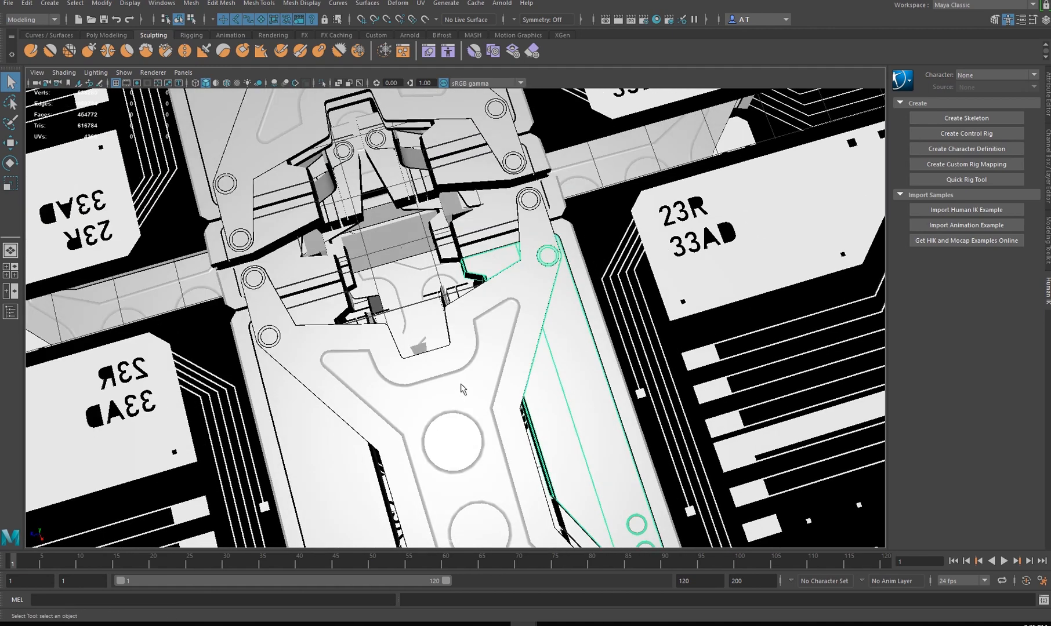
# - Inspect the central junction where the mirrored rails meet, and select one of the X-shaped bracket plates
pyautogui.keyDown('alt'); pyautogui.moveTo(542, 395); pyautogui.dragTo(543, 448, button='middle'); pyautogui.keyUp('alt')
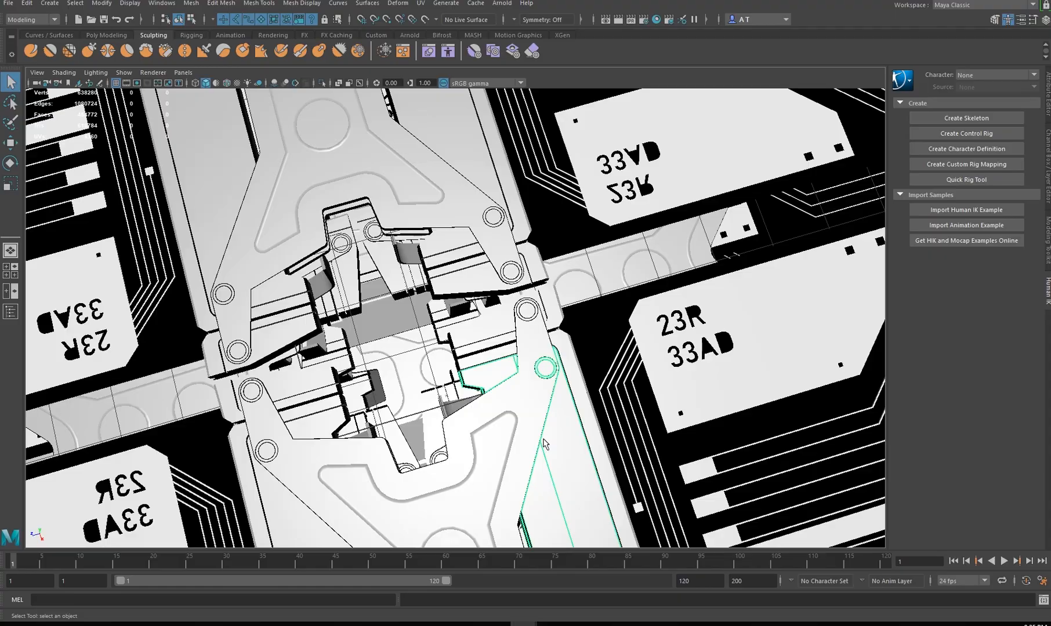
pyautogui.keyDown('alt'); pyautogui.moveTo(614, 403); pyautogui.dragTo(510, 400, button='right'); pyautogui.keyUp('alt')
pyautogui.keyDown('alt'); pyautogui.moveTo(655, 394); pyautogui.dragTo(488, 382); pyautogui.keyUp('alt')
pyautogui.keyDown('alt'); pyautogui.moveTo(405, 371); pyautogui.dragTo(499, 377, button='middle'); pyautogui.keyUp('alt')
pyautogui.keyDown('alt'); pyautogui.moveTo(499, 377); pyautogui.dragTo(382, 333, button='right'); pyautogui.keyUp('alt')
pyautogui.keyDown('alt'); pyautogui.moveTo(533, 302); pyautogui.dragTo(492, 351, button='middle'); pyautogui.keyUp('alt')
pyautogui.click(490, 317)
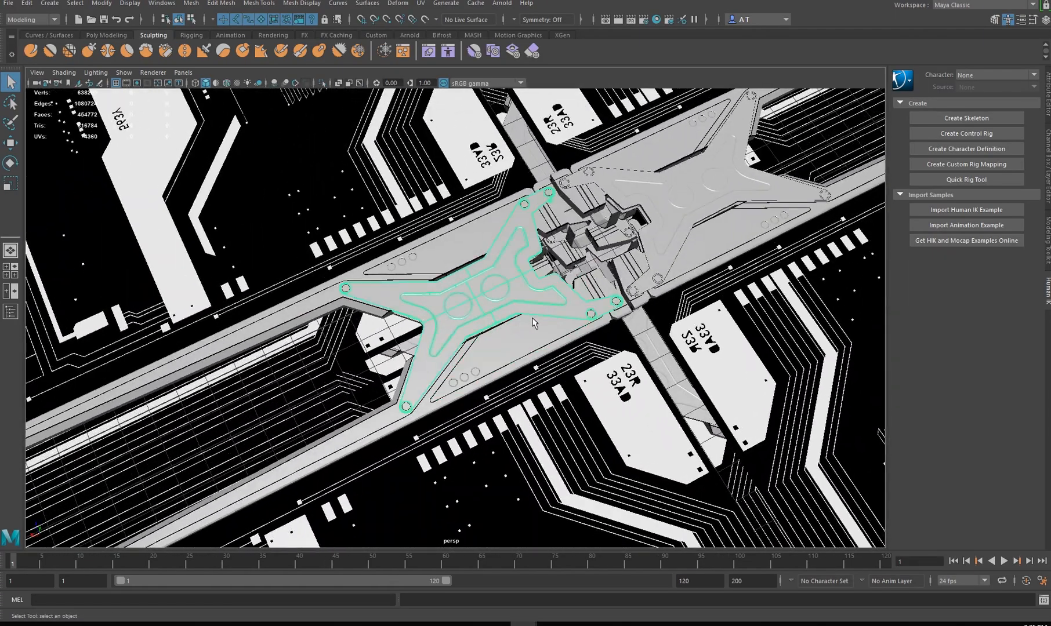
# - Examine the panels around the X-shaped bracket plate at the central junction, selecting neighbouring parts one after another
pyautogui.keyDown('alt'); pyautogui.moveTo(574, 324); pyautogui.dragTo(466, 366, button='middle'); pyautogui.keyUp('alt')
pyautogui.keyDown('alt'); pyautogui.moveTo(467, 365); pyautogui.dragTo(414, 389, button='right'); pyautogui.keyUp('alt')
pyautogui.keyDown('alt'); pyautogui.moveTo(415, 388); pyautogui.dragTo(493, 362, button='middle'); pyautogui.keyUp('alt')
pyautogui.keyDown('alt'); pyautogui.moveTo(493, 362); pyautogui.dragTo(606, 390, button='right'); pyautogui.keyUp('alt')
pyautogui.click(518, 367)
pyautogui.keyDown('alt'); pyautogui.moveTo(383, 450); pyautogui.dragTo(478, 386, button='middle'); pyautogui.keyUp('alt')
pyautogui.click(530, 369)
pyautogui.click(549, 368)
pyautogui.keyDown('alt'); pyautogui.moveTo(634, 295); pyautogui.dragTo(465, 373, button='middle'); pyautogui.keyUp('alt')
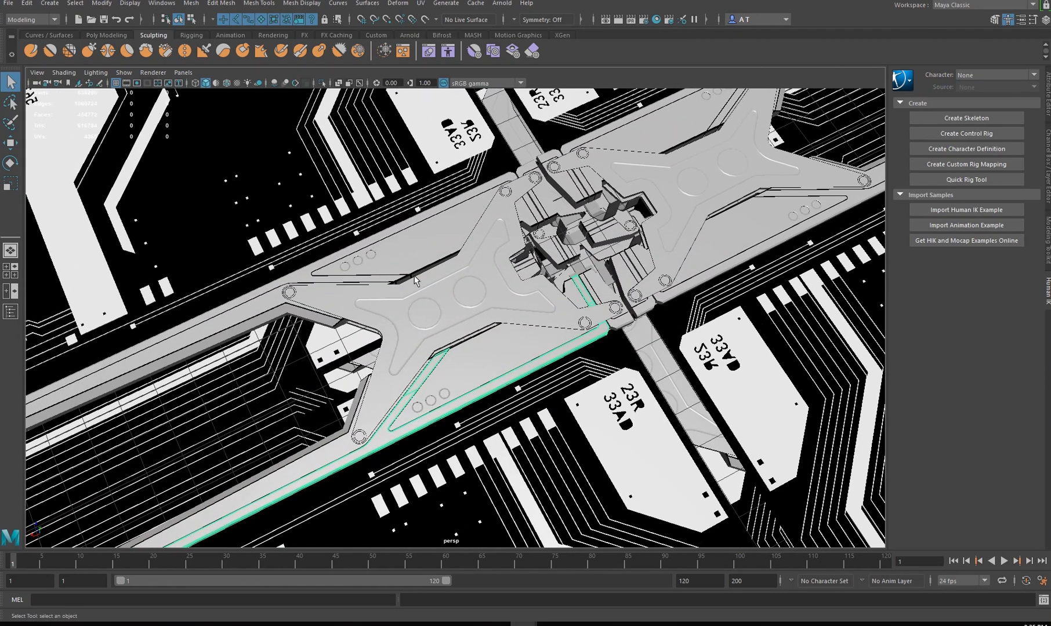
# - Select the X-shaped bracket plate and inspect how it sits on the rails above the circuit board's 563Y section
pyautogui.click(542, 316)
pyautogui.keyDown('alt'); pyautogui.moveTo(542, 325); pyautogui.dragTo(493, 351, button='right'); pyautogui.keyUp('alt')
pyautogui.keyDown('alt'); pyautogui.moveTo(492, 351); pyautogui.dragTo(725, 324); pyautogui.keyUp('alt')
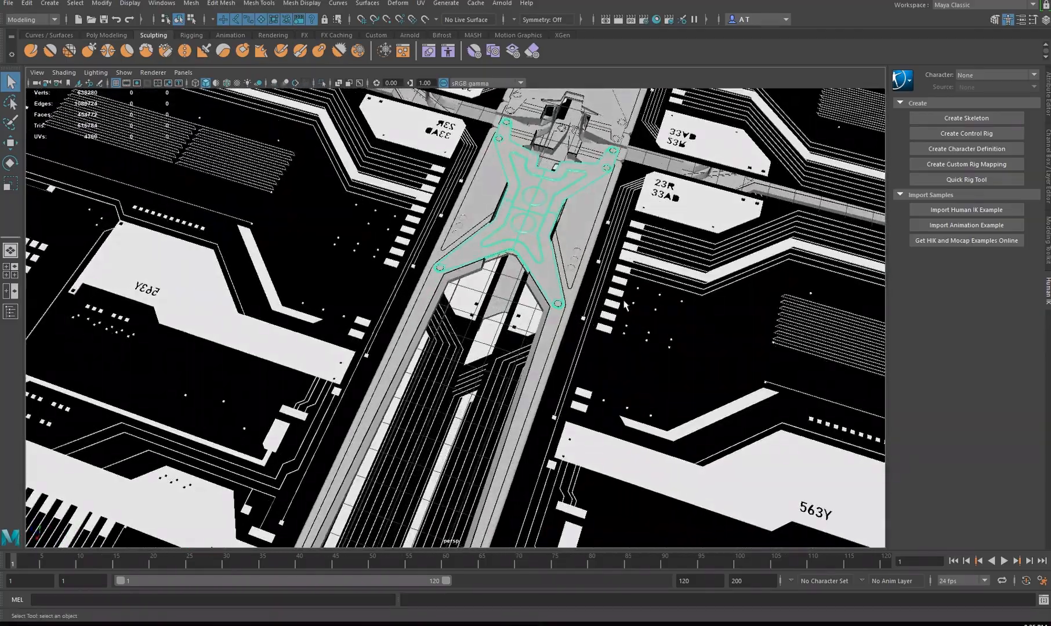
pyautogui.keyDown('alt'); pyautogui.moveTo(724, 325); pyautogui.dragTo(571, 345, button='middle'); pyautogui.keyUp('alt')
pyautogui.keyDown('alt'); pyautogui.moveTo(571, 345); pyautogui.dragTo(539, 372, button='right'); pyautogui.keyUp('alt')
pyautogui.keyDown('alt'); pyautogui.moveTo(577, 402); pyautogui.dragTo(462, 368, button='middle'); pyautogui.keyUp('alt')
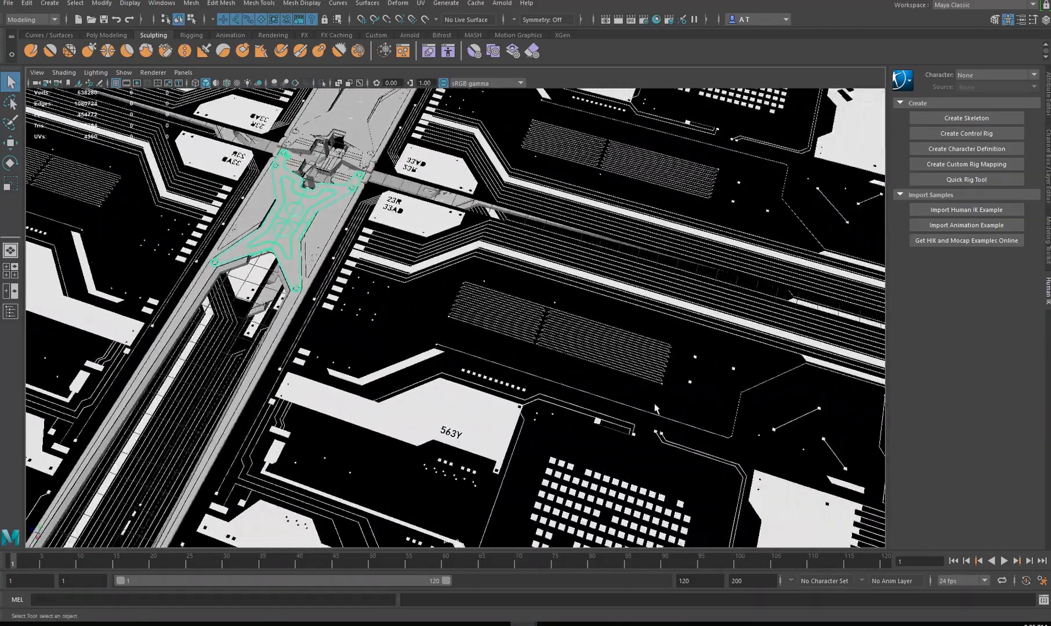
pyautogui.keyDown('alt'); pyautogui.moveTo(462, 369); pyautogui.dragTo(400, 371, button='right'); pyautogui.keyUp('alt')
pyautogui.keyDown('alt'); pyautogui.moveTo(401, 371); pyautogui.dragTo(485, 335); pyautogui.keyUp('alt')
# - Select the circuit board mesh and examine its traces, pad grid and large solid areas
pyautogui.click(492, 337)
pyautogui.keyDown('alt'); pyautogui.moveTo(664, 383); pyautogui.dragTo(482, 293, button='middle'); pyautogui.keyUp('alt')
pyautogui.keyDown('alt'); pyautogui.moveTo(482, 293); pyautogui.dragTo(574, 322, button='right'); pyautogui.keyUp('alt')
pyautogui.keyDown('alt'); pyautogui.moveTo(572, 322); pyautogui.dragTo(510, 368); pyautogui.keyUp('alt')
pyautogui.keyDown('alt'); pyautogui.moveTo(440, 305); pyautogui.dragTo(571, 359, button='middle'); pyautogui.keyUp('alt')
pyautogui.keyDown('alt'); pyautogui.moveTo(571, 360); pyautogui.dragTo(499, 339, button='right'); pyautogui.keyUp('alt')
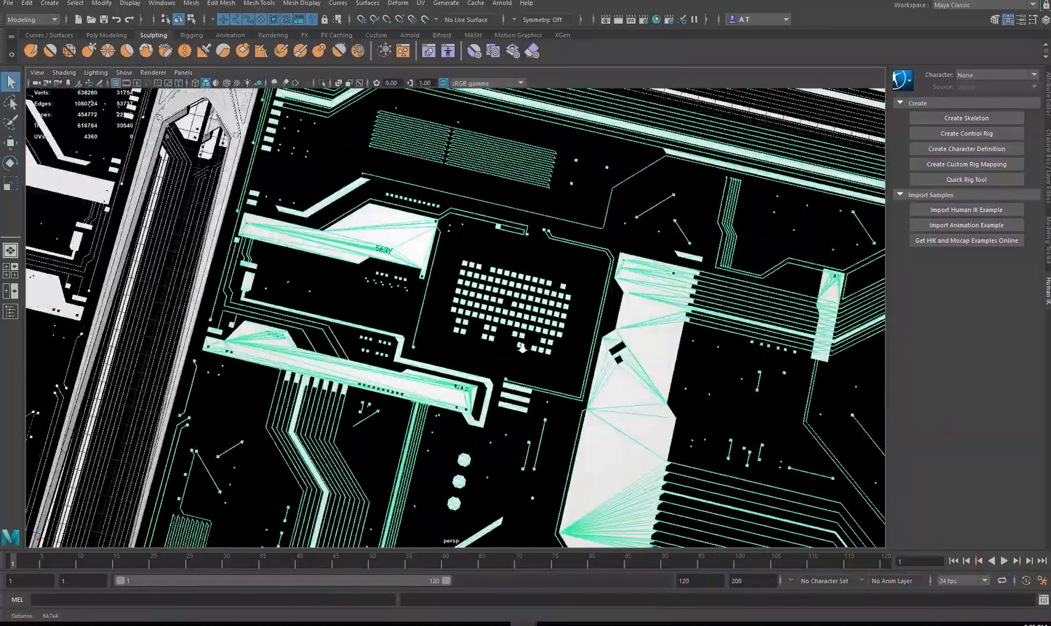
pyautogui.keyDown('alt'); pyautogui.moveTo(498, 339); pyautogui.dragTo(554, 405, button='middle'); pyautogui.keyUp('alt')
pyautogui.keyDown('alt'); pyautogui.moveTo(464, 313); pyautogui.dragTo(586, 377, button='middle'); pyautogui.keyUp('alt')
pyautogui.keyDown('alt'); pyautogui.moveTo(498, 353); pyautogui.dragTo(592, 379, button='right'); pyautogui.keyUp('alt')
pyautogui.keyDown('alt'); pyautogui.moveTo(591, 379); pyautogui.dragTo(579, 336); pyautogui.keyUp('alt')
# - Return to the bracket plate and select the triangular side panel with three small circles next to it
pyautogui.click(560, 280)
pyautogui.keyDown('alt'); pyautogui.moveTo(589, 221); pyautogui.dragTo(475, 333, button='middle'); pyautogui.keyUp('alt')
pyautogui.keyDown('alt'); pyautogui.moveTo(475, 333); pyautogui.dragTo(492, 274, button='right'); pyautogui.keyUp('alt')
pyautogui.click(476, 264)
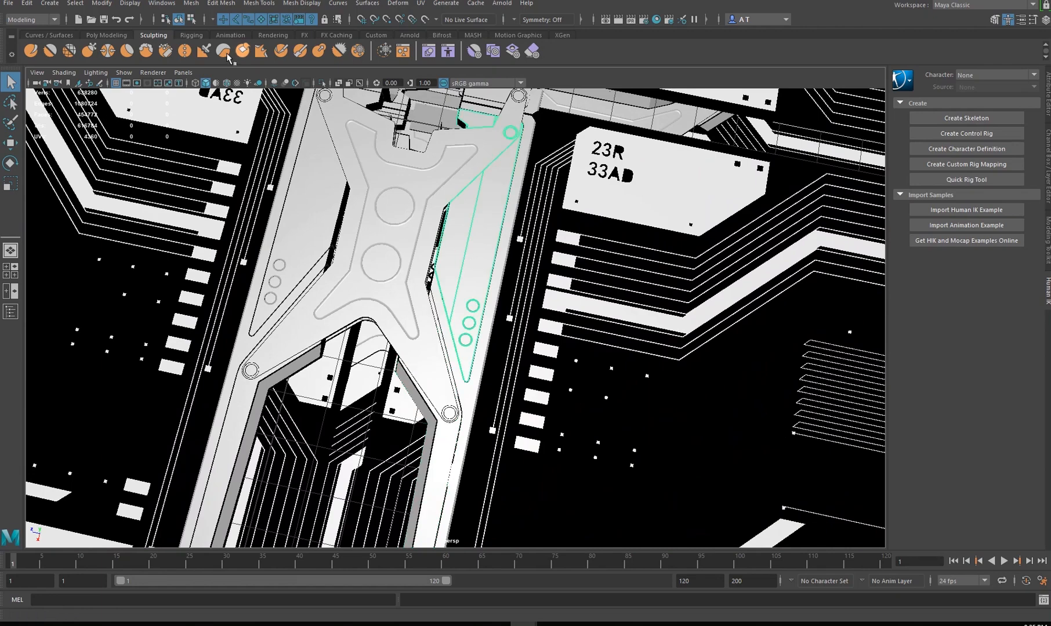
# - Open the Outliner and expand LargeGroup, Server and Server_v4 to list the server parts
pyautogui.click(162, 4)
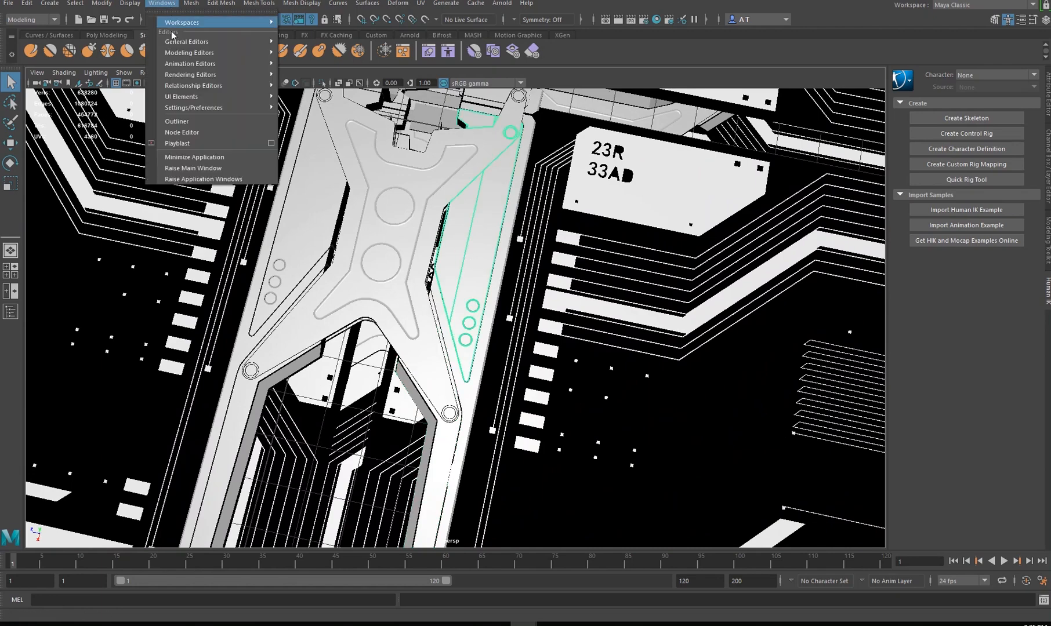
pyautogui.click(185, 122)
pyautogui.scroll(-5, 359, 288)
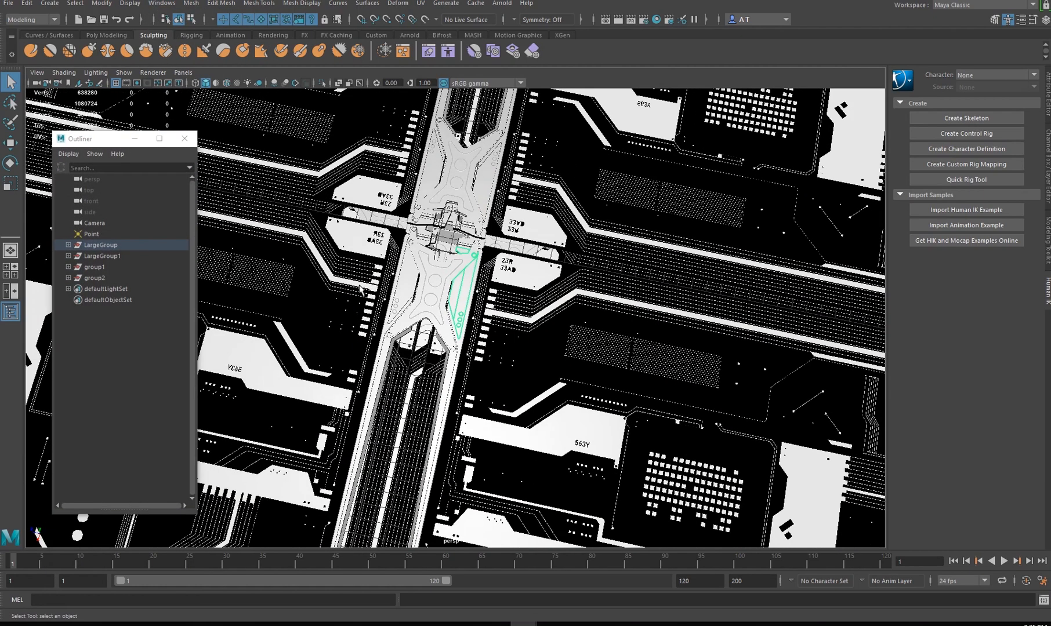
pyautogui.click(69, 245)
pyautogui.click(75, 256)
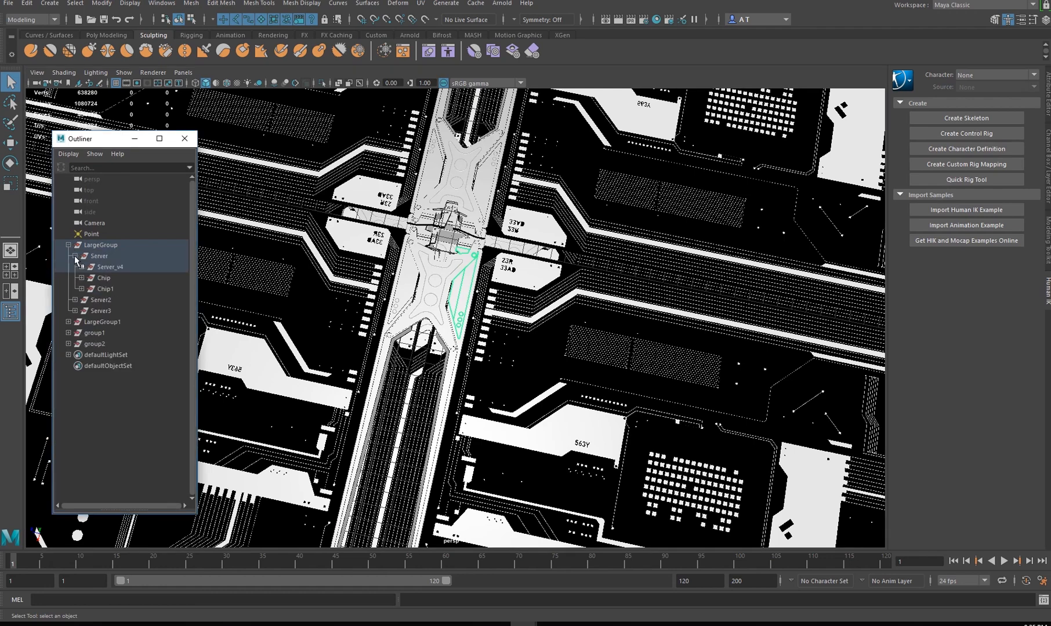
pyautogui.click(81, 267)
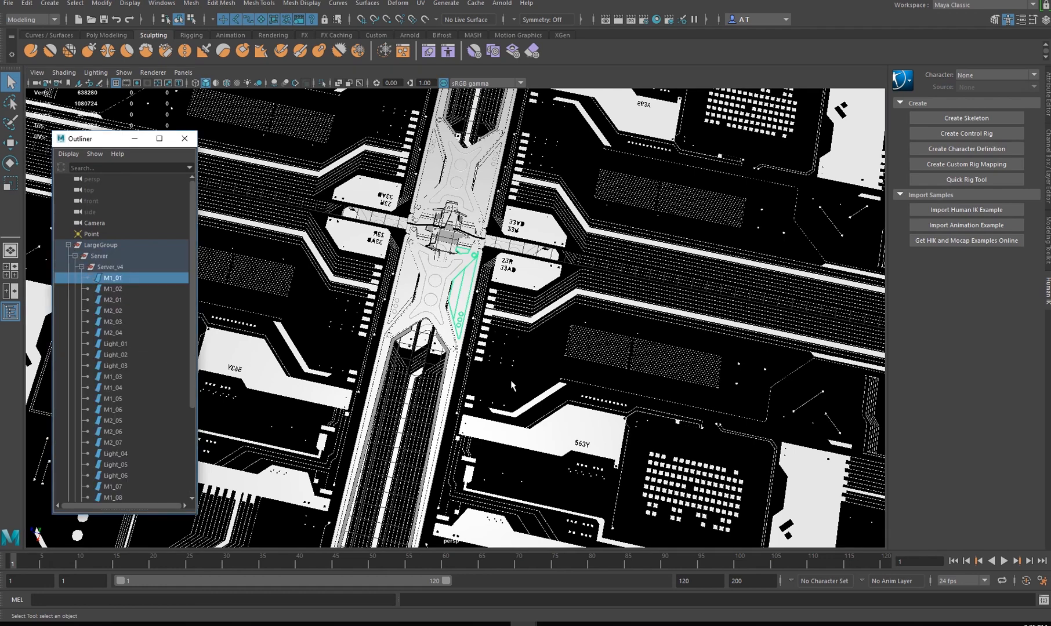
# - Widen the Outliner and select Light_04, M1_07, M2_05 and M2_06 in turn to locate them in the model
pyautogui.keyDown('alt'); pyautogui.moveTo(584, 302); pyautogui.dragTo(534, 309, button='middle'); pyautogui.keyUp('alt')
pyautogui.moveTo(198, 331); pyautogui.dragTo(327, 328)
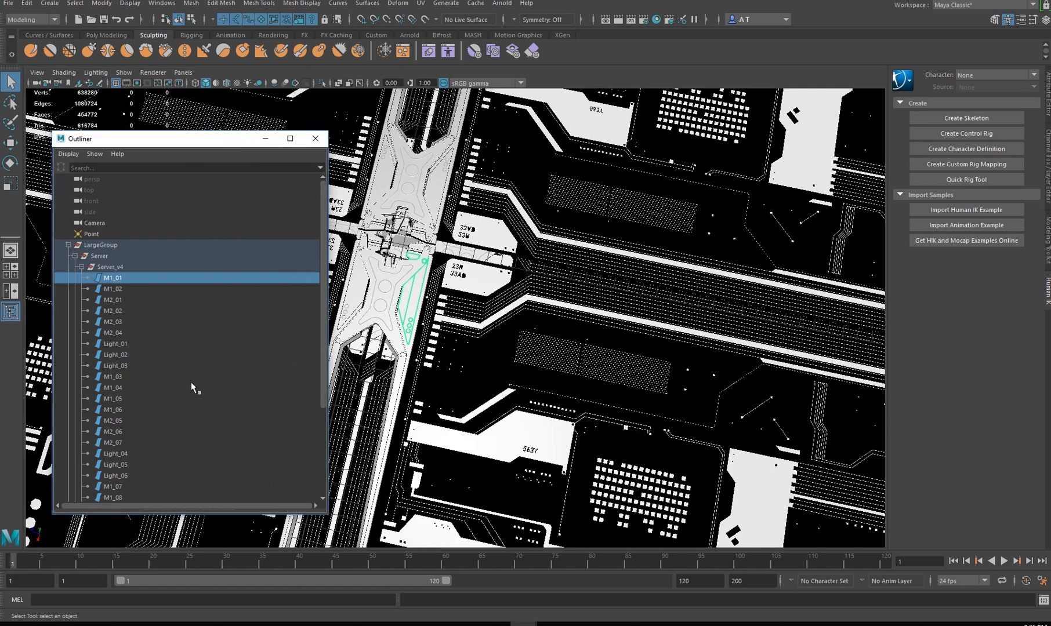
pyautogui.scroll(-4, 162, 404)
pyautogui.click(117, 335)
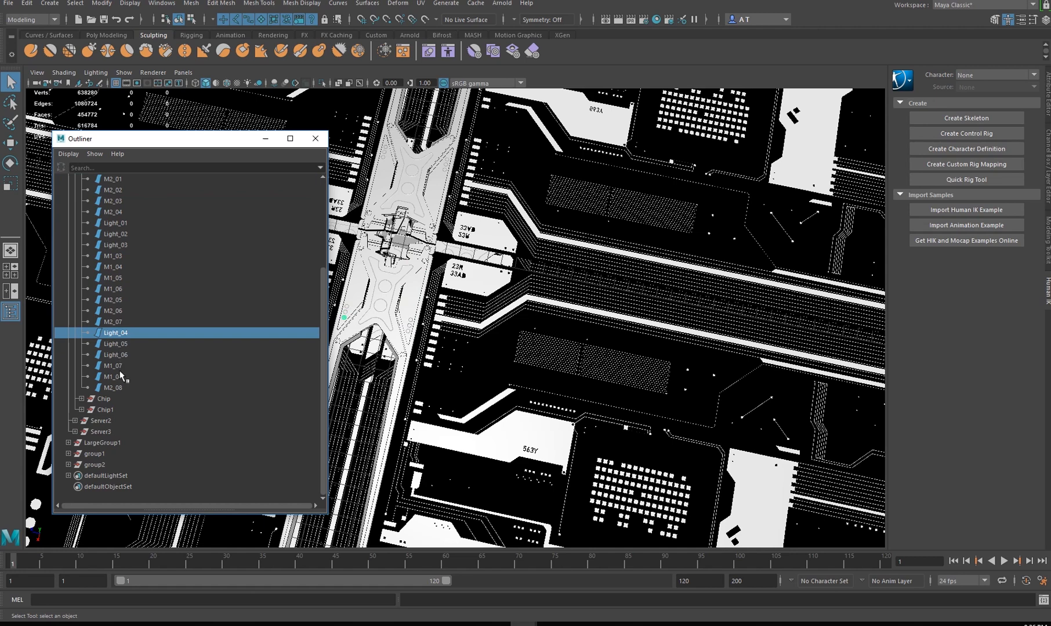
pyautogui.click(116, 366)
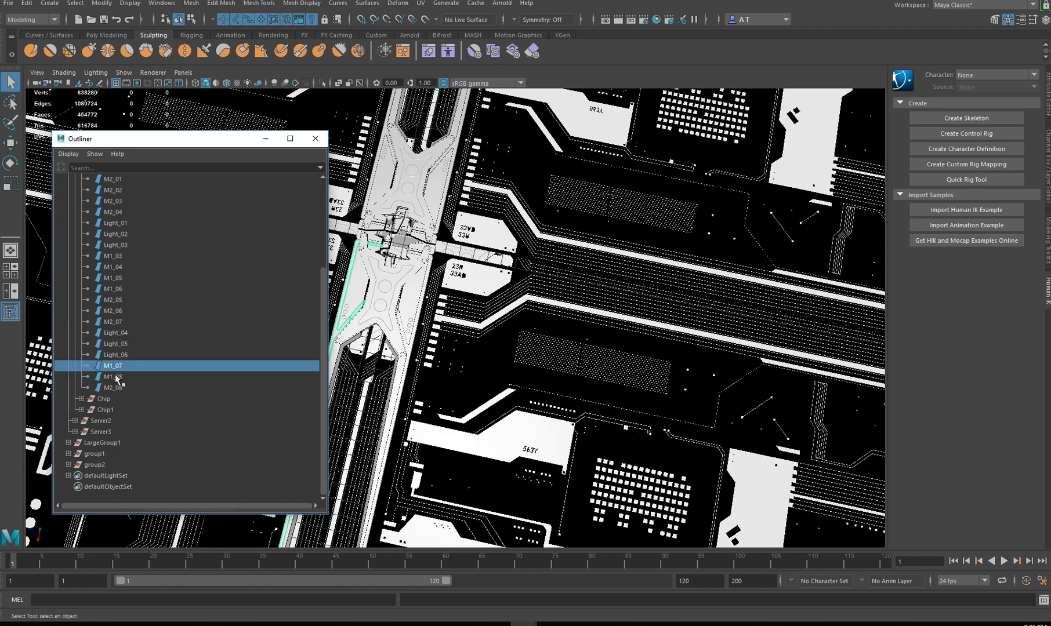
pyautogui.click(113, 301)
pyautogui.click(117, 311)
pyautogui.scroll(4, 123, 312)
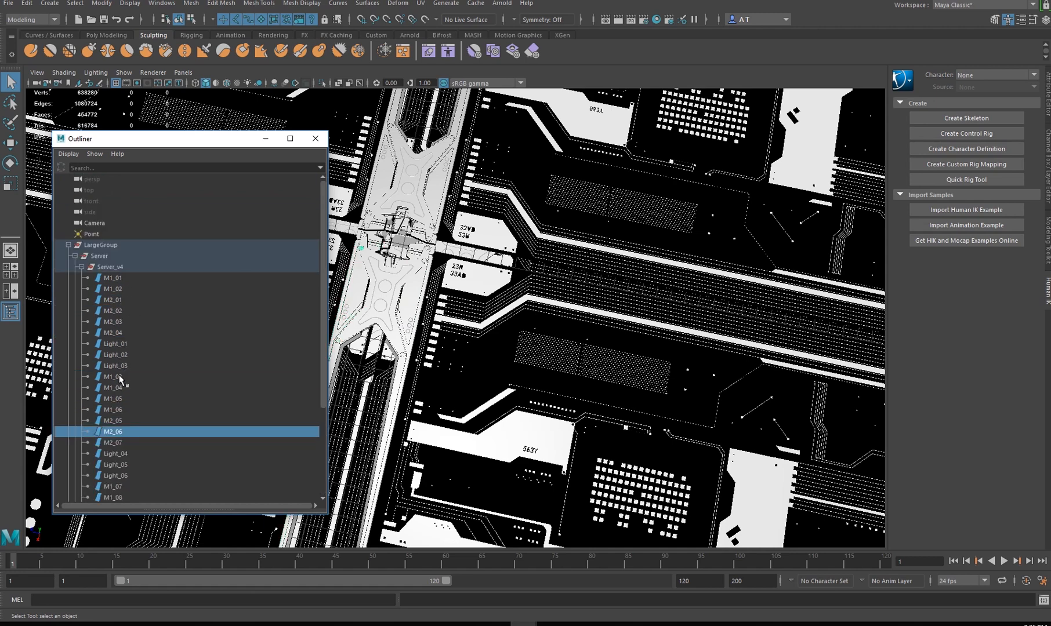
# - Expand the Chip group and select Chip, ChipBed, Glow_Square and Glow_01 in turn, finishing on Glow_Square
pyautogui.scroll(-4, 118, 379)
pyautogui.scroll(3, 203, 386)
pyautogui.scroll(-3, 195, 391)
pyautogui.click(81, 398)
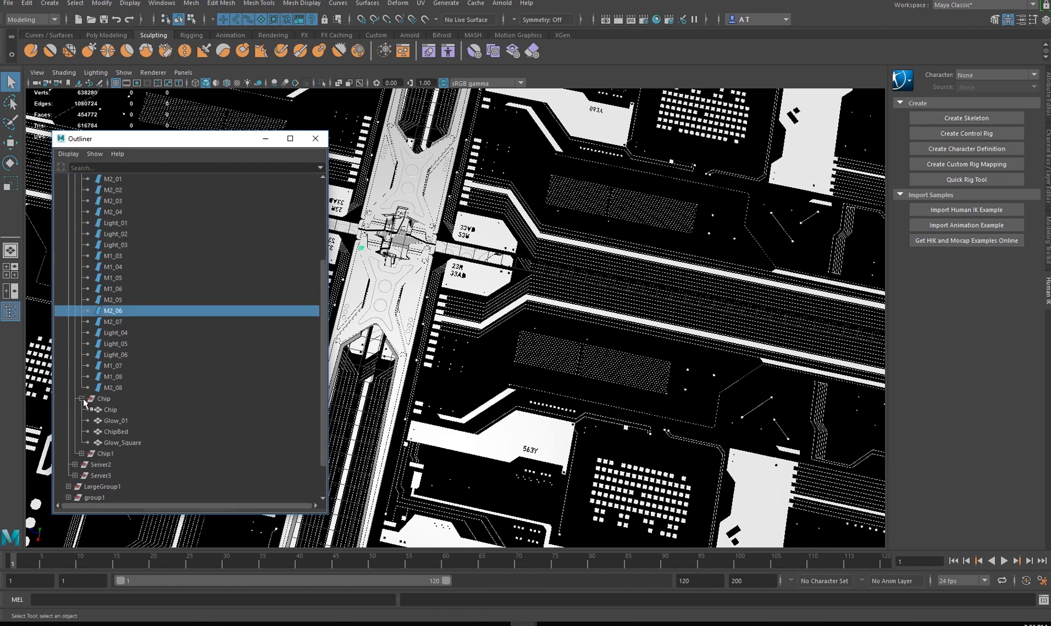
pyautogui.click(114, 410)
pyautogui.click(122, 432)
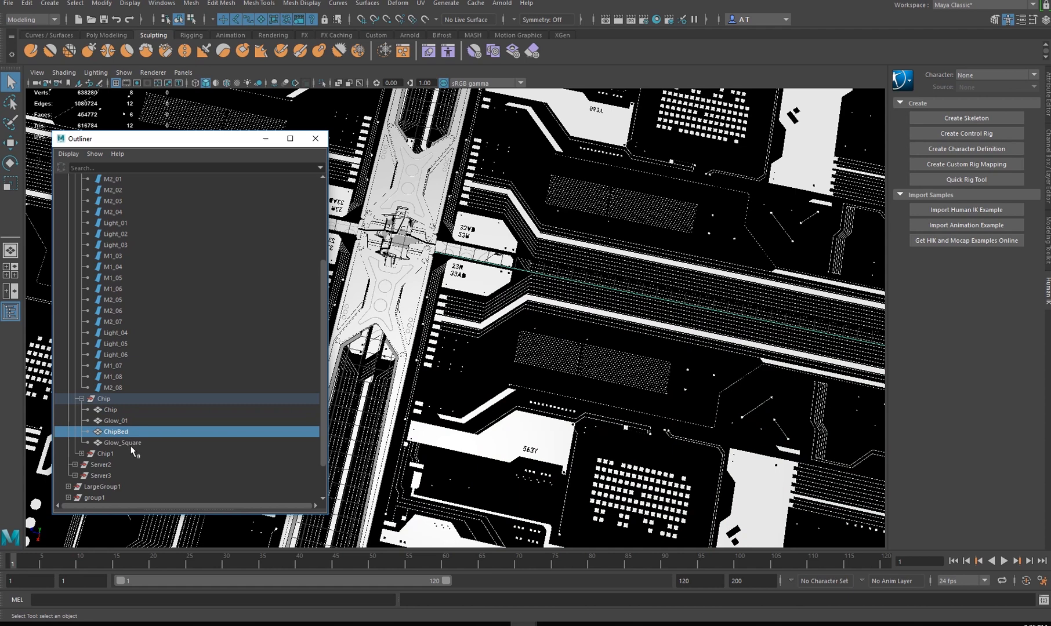
pyautogui.click(131, 444)
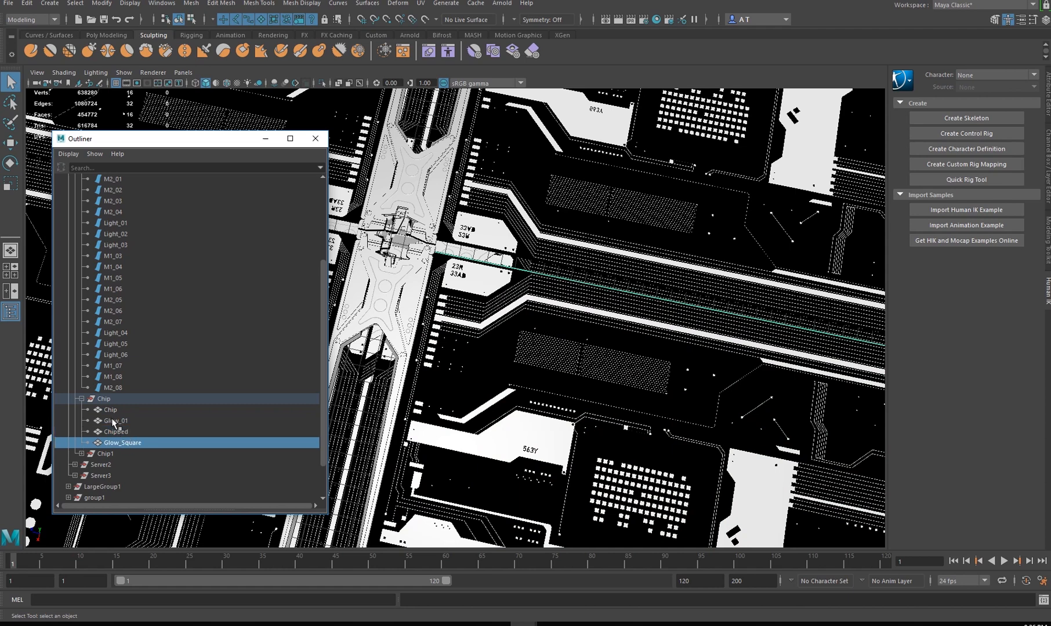
pyautogui.click(114, 423)
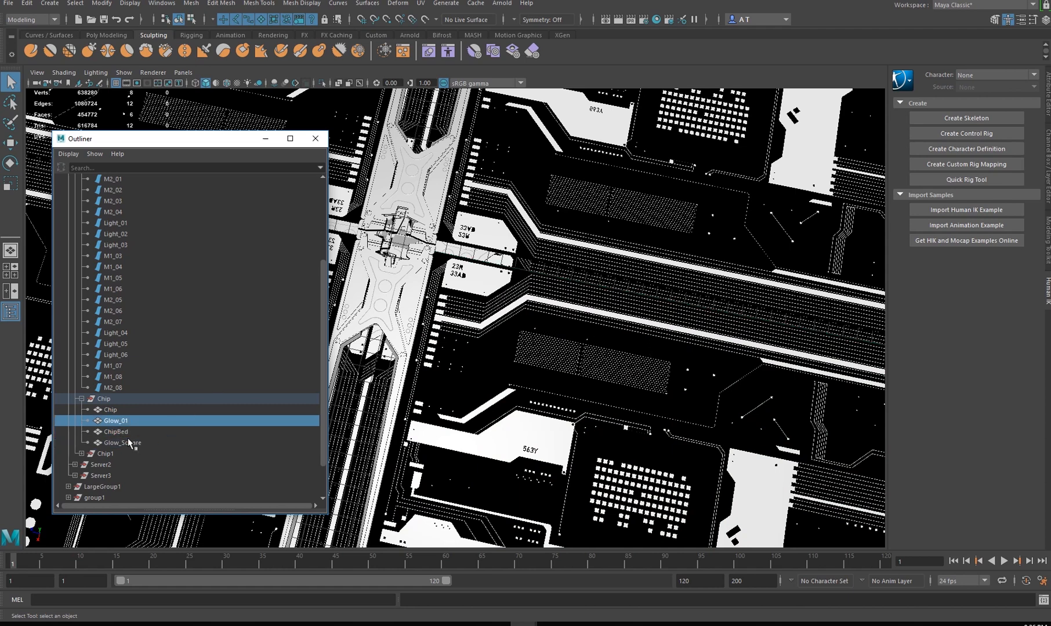
pyautogui.click(126, 444)
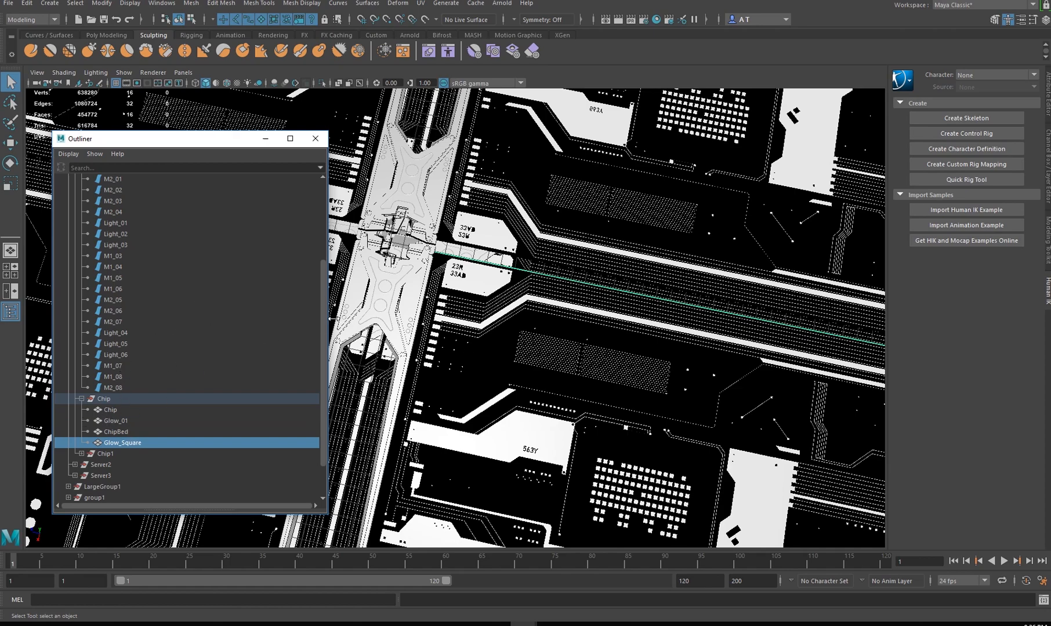
# - View the whole circuit board layout with Glow_Square selected and return to the start of the object list
pyautogui.keyDown('alt'); pyautogui.moveTo(491, 338); pyautogui.dragTo(541, 392, button='middle'); pyautogui.keyUp('alt')
pyautogui.keyDown('alt'); pyautogui.moveTo(545, 400); pyautogui.dragTo(516, 403); pyautogui.keyUp('alt')
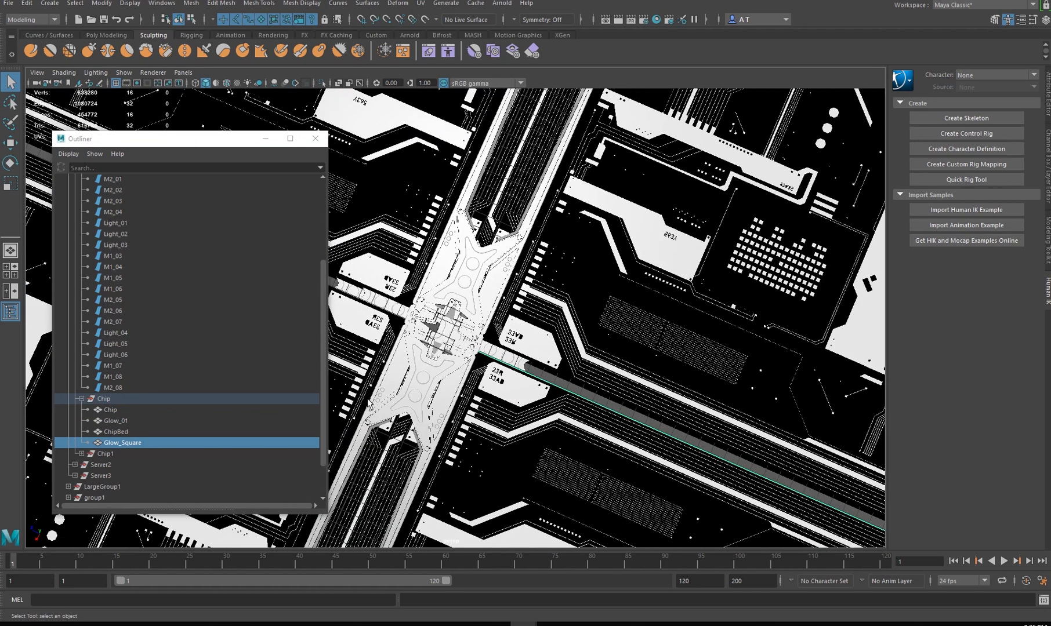
pyautogui.scroll(3, 206, 417)
pyautogui.scroll(-3, 147, 292)
pyautogui.scroll(4, 134, 328)
pyautogui.keyDown('alt'); pyautogui.moveTo(593, 350); pyautogui.dragTo(414, 336, button='right'); pyautogui.keyUp('alt')
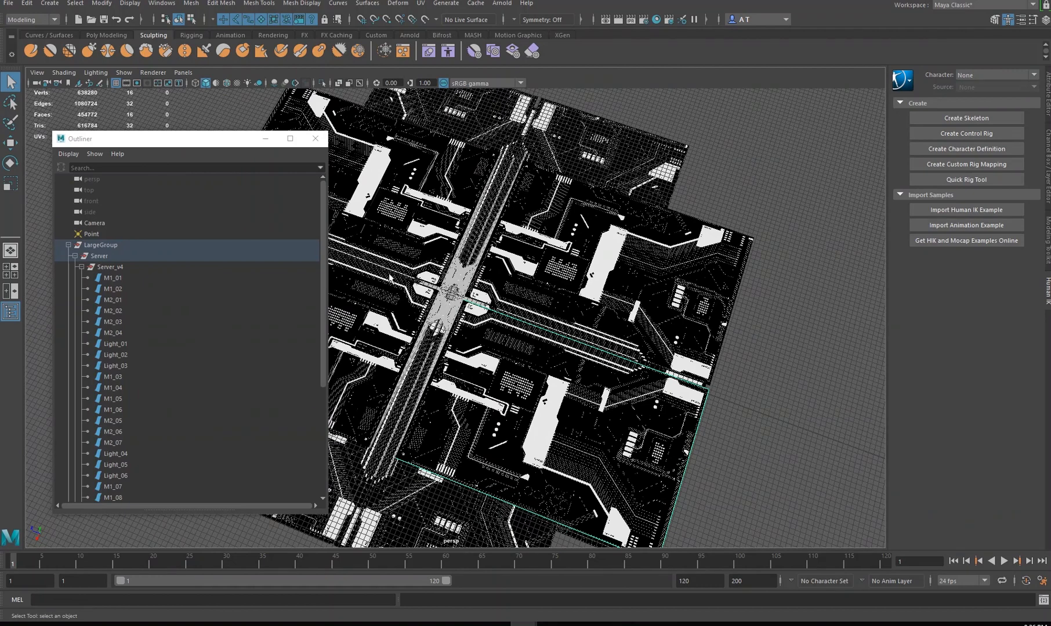
# - Collapse the Server group, expand group1, Server1 and its Server_v4, and select M1_02
pyautogui.click(75, 256)
pyautogui.click(69, 300)
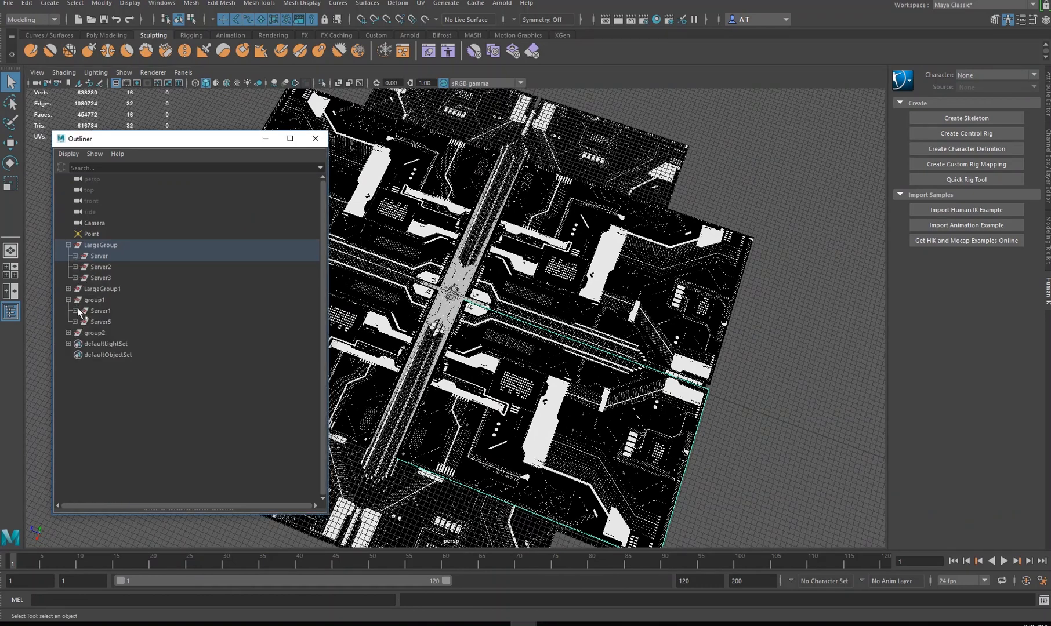
pyautogui.click(75, 311)
pyautogui.click(81, 344)
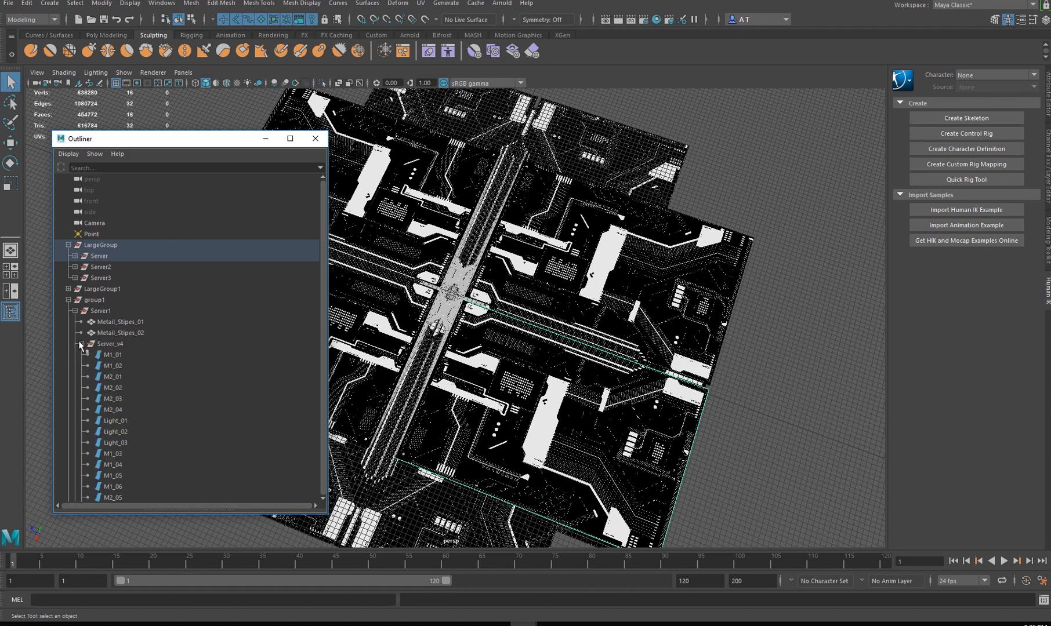
pyautogui.click(174, 366)
pyautogui.scroll(-1, 178, 375)
pyautogui.scroll(-2, 178, 375)
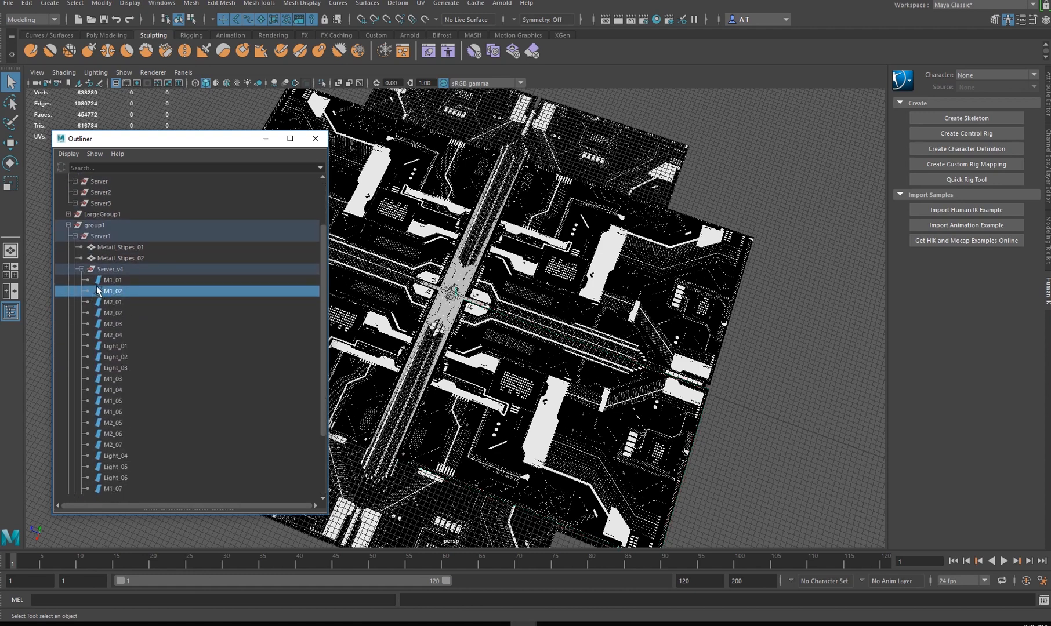
# - Select Metail_Stipes_02 in Server1 and examine the strip beside the central junction
pyautogui.click(106, 258)
pyautogui.press('f')
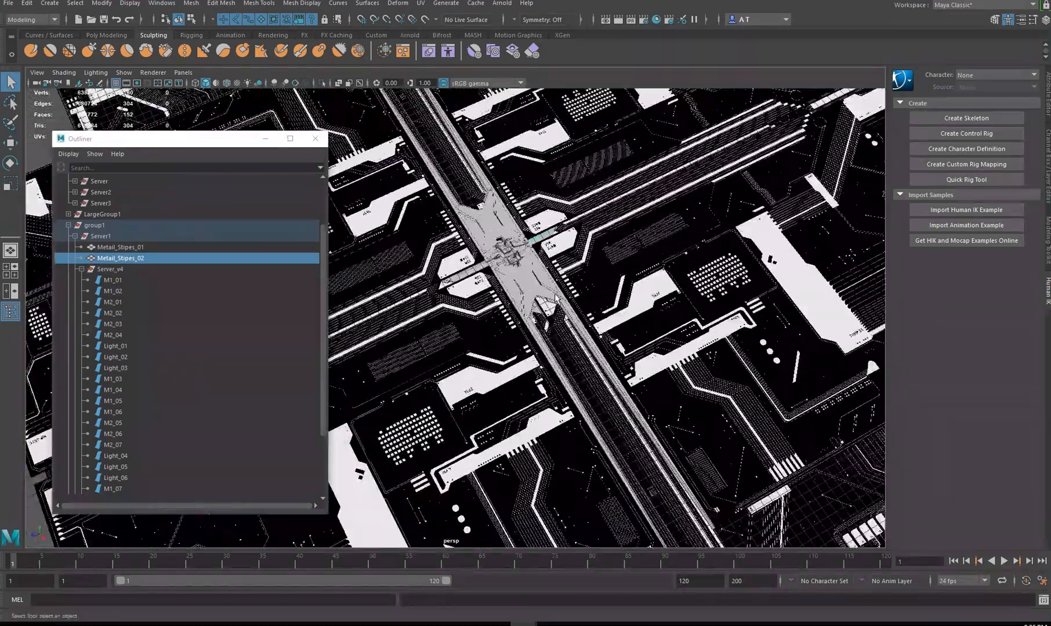
pyautogui.keyDown('alt'); pyautogui.moveTo(556, 297); pyautogui.dragTo(570, 364); pyautogui.keyUp('alt')
pyautogui.keyDown('alt'); pyautogui.moveTo(570, 363); pyautogui.dragTo(641, 400, button='right'); pyautogui.keyUp('alt')
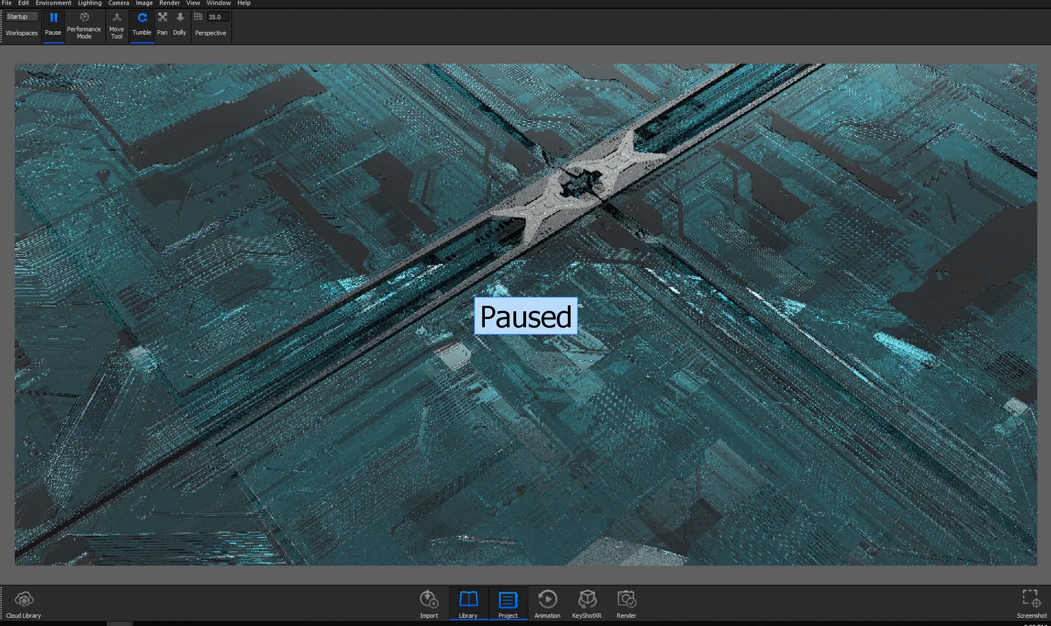
# - Switch to KeyShot, show the project's scene tree, and look through the server_003 parts and their assigned materials
pyautogui.press('space')
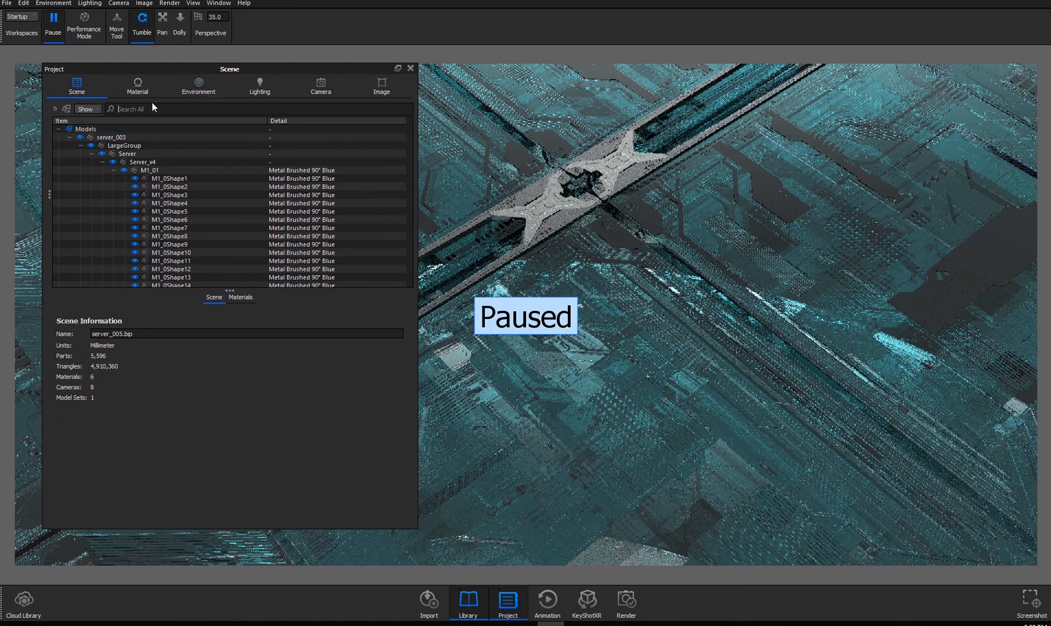
pyautogui.click(211, 128)
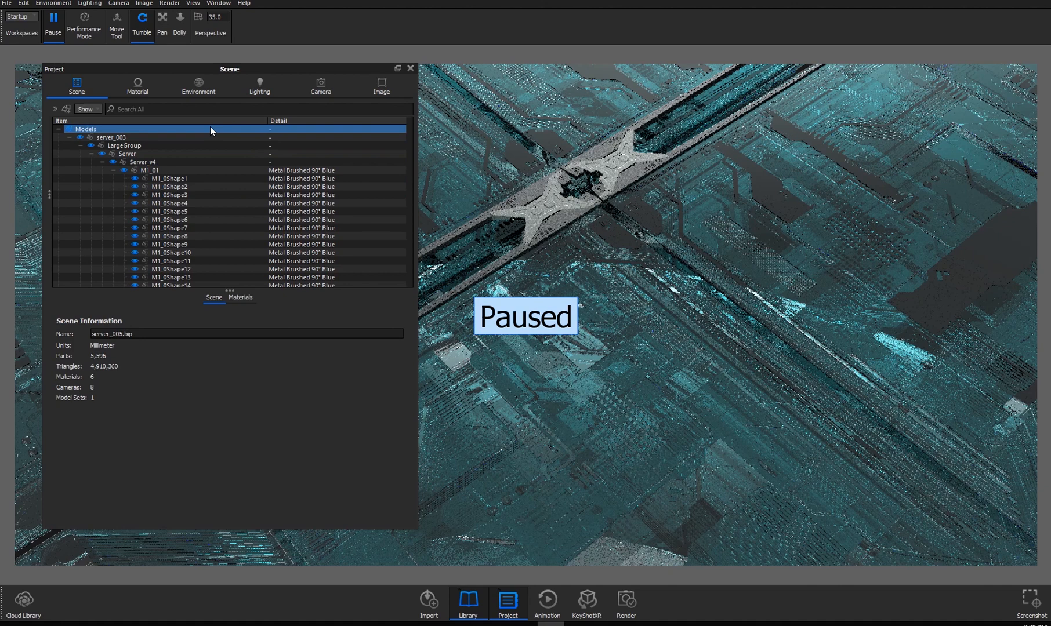
pyautogui.click(213, 153)
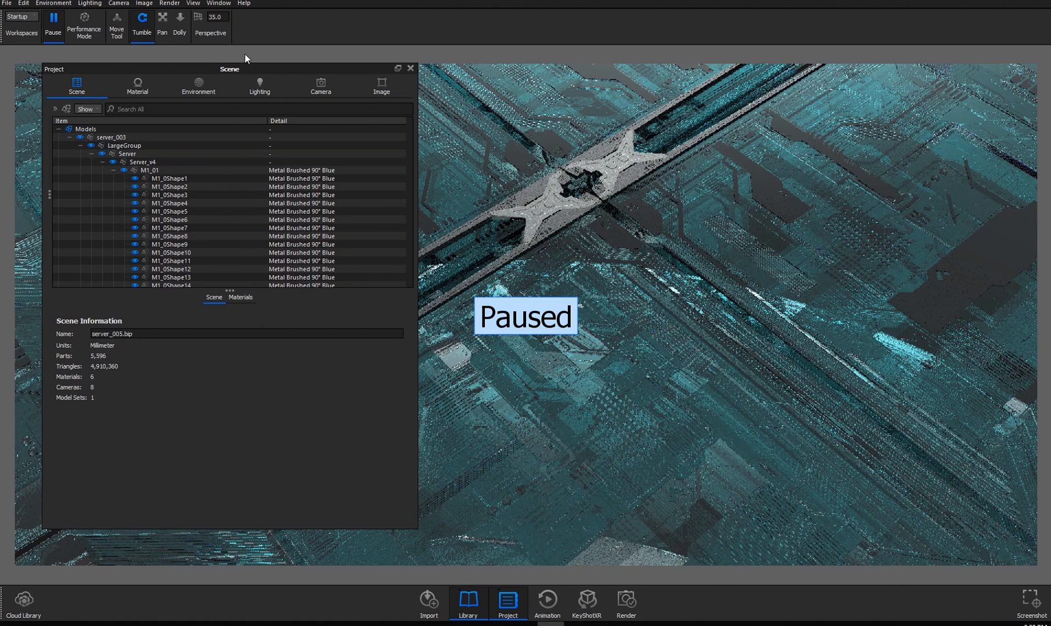
pyautogui.moveTo(231, 68); pyautogui.dragTo(262, 80)
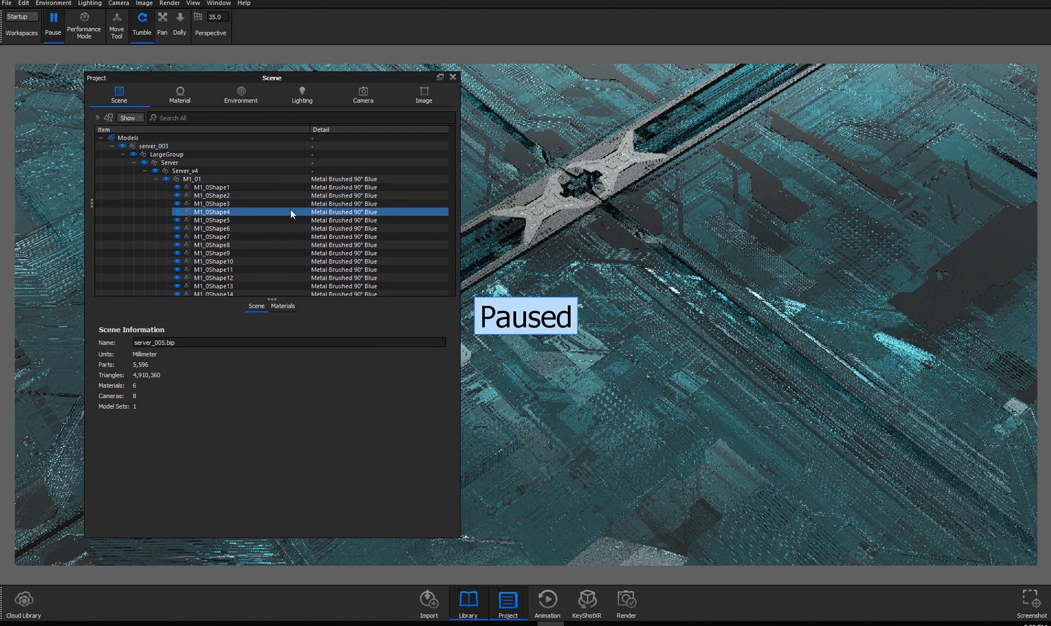
pyautogui.scroll(-3, 290, 210)
pyautogui.scroll(3, 290, 210)
pyautogui.scroll(-4, 211, 221)
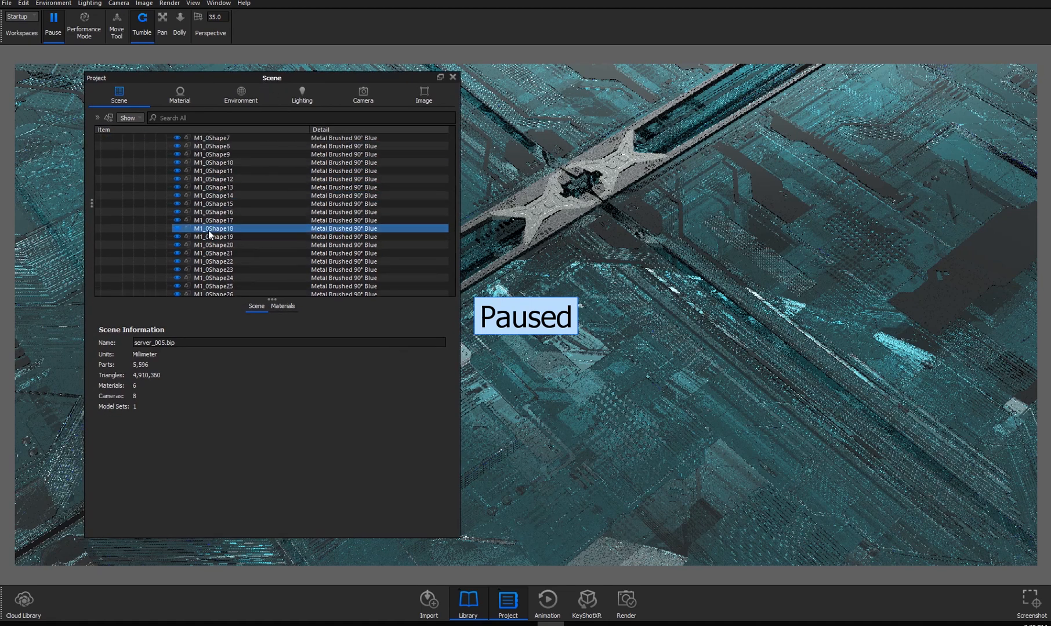
pyautogui.scroll(3, 249, 236)
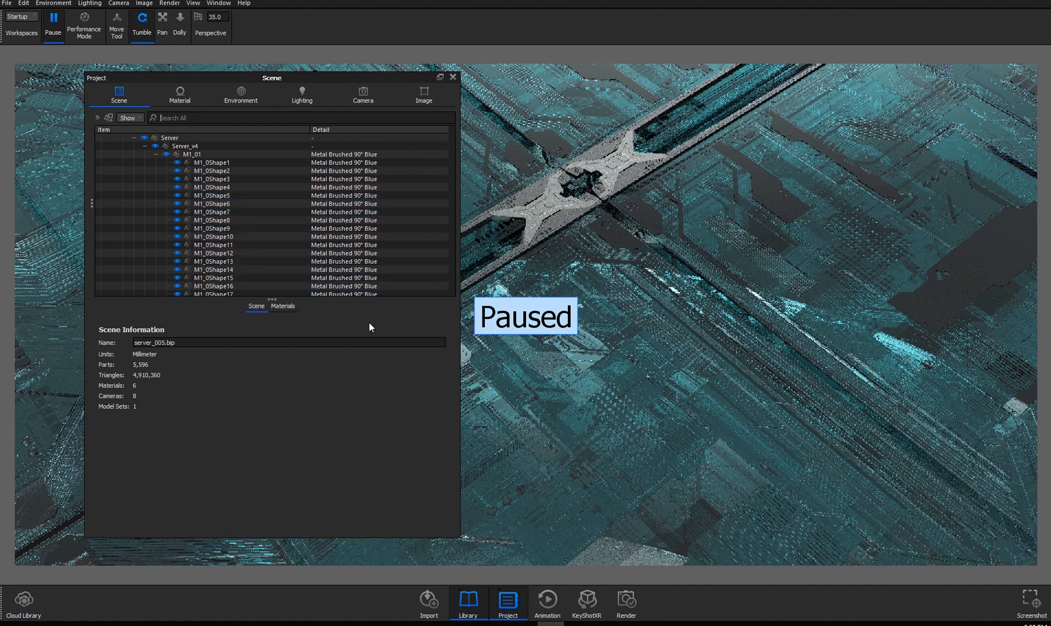
# - Move the project window aside, look at the Paint materials in the library, and show the environment settings
pyautogui.moveTo(334, 87); pyautogui.dragTo(281, 585)
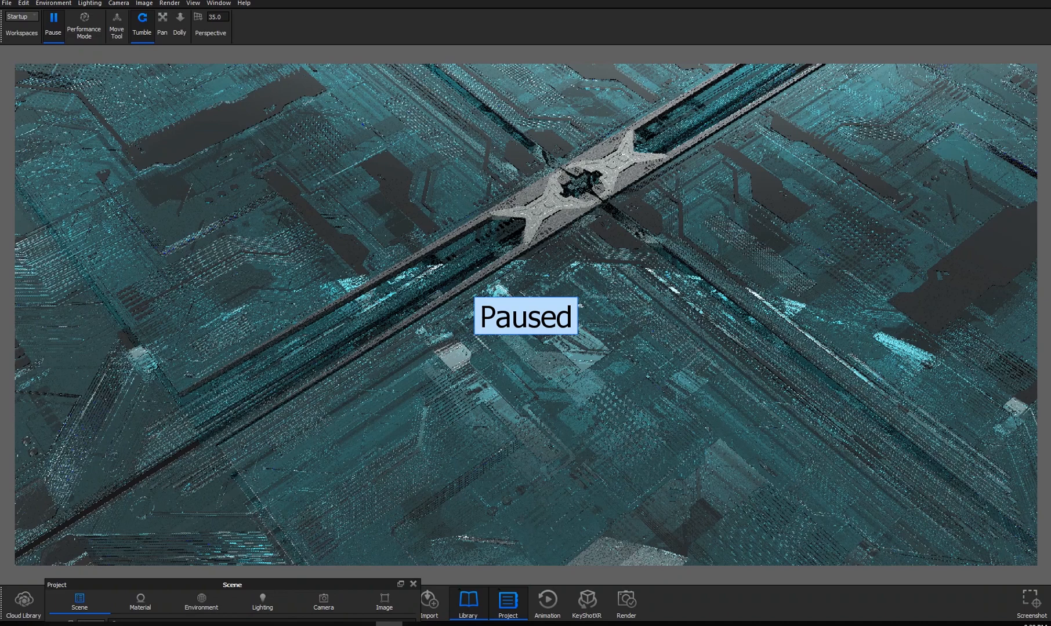
pyautogui.press('m')
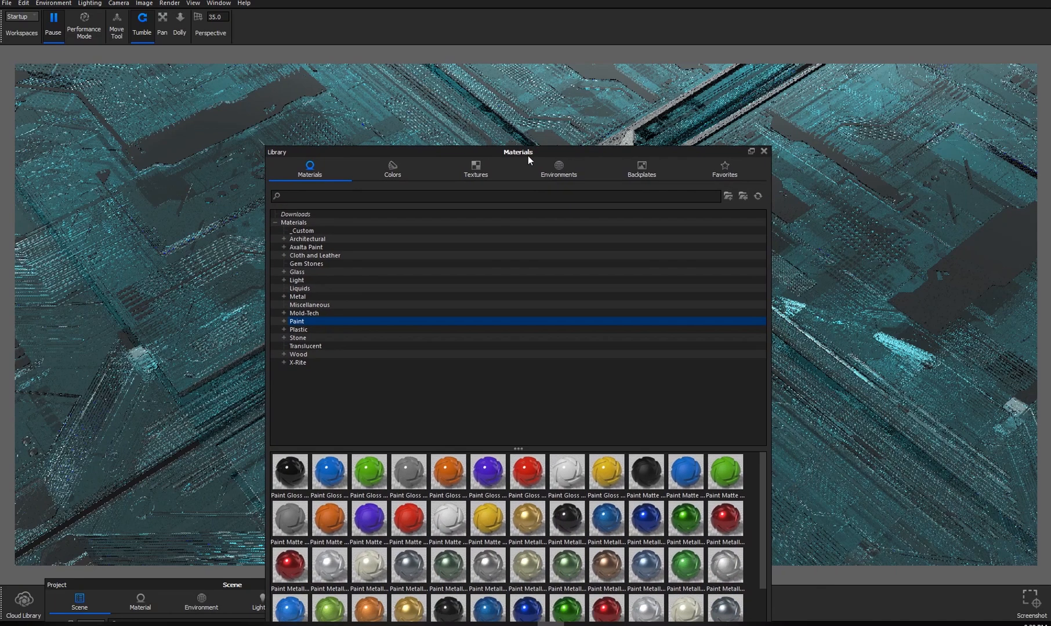
pyautogui.click(562, 170)
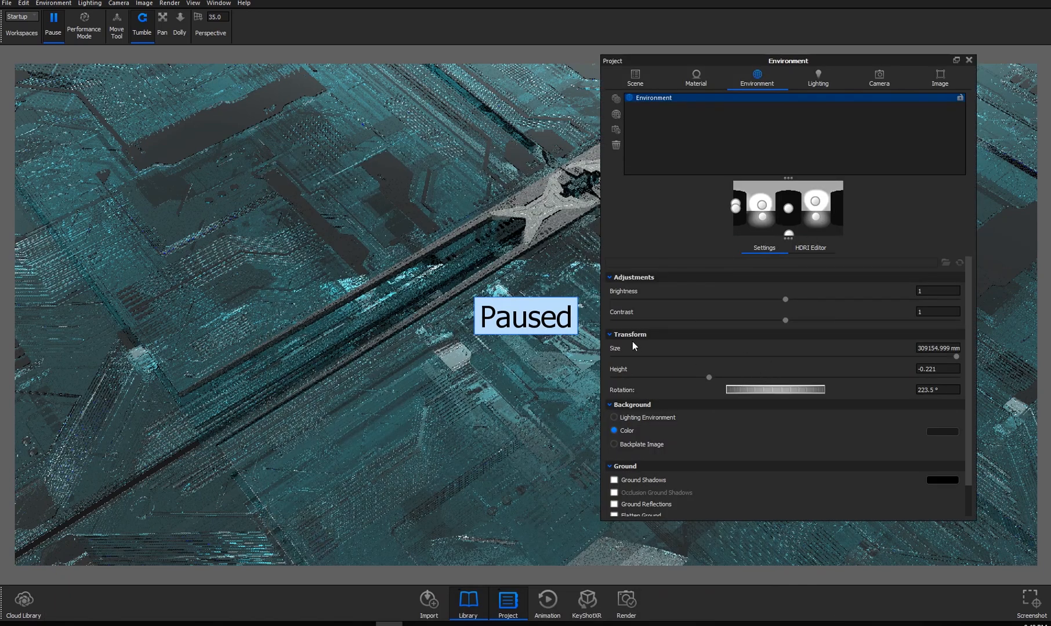
# - Resume the paused live render and rotate the lighting environment to 293°
pyautogui.click(52, 27)
pyautogui.moveTo(764, 395); pyautogui.dragTo(797, 386)
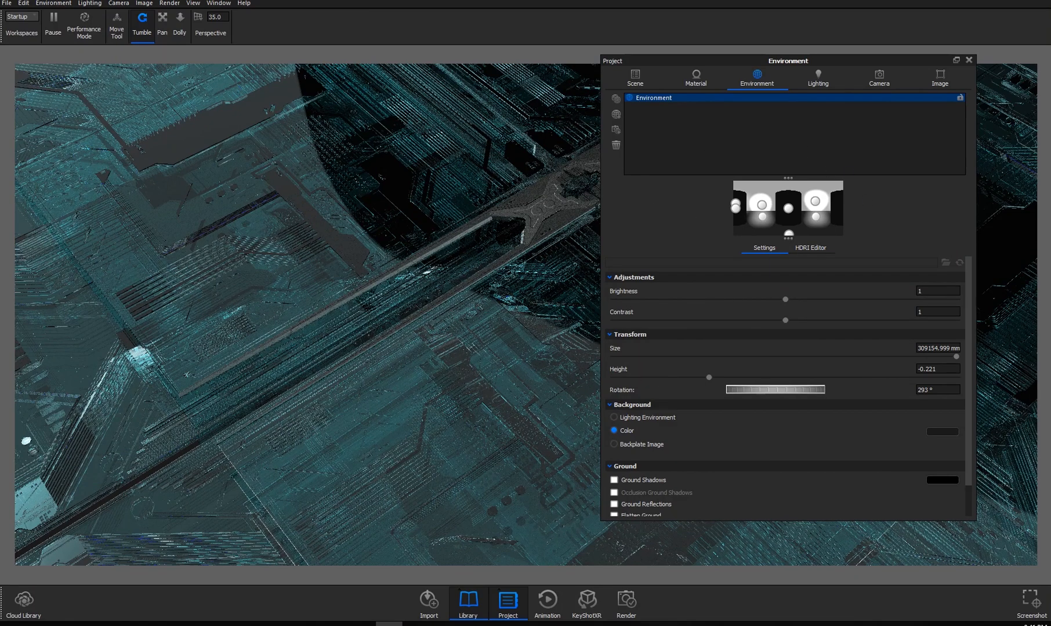
# - Pause the live render, switch to Photoshop, and open the contents of the Layer 1 smart object
pyautogui.click(60, 25)
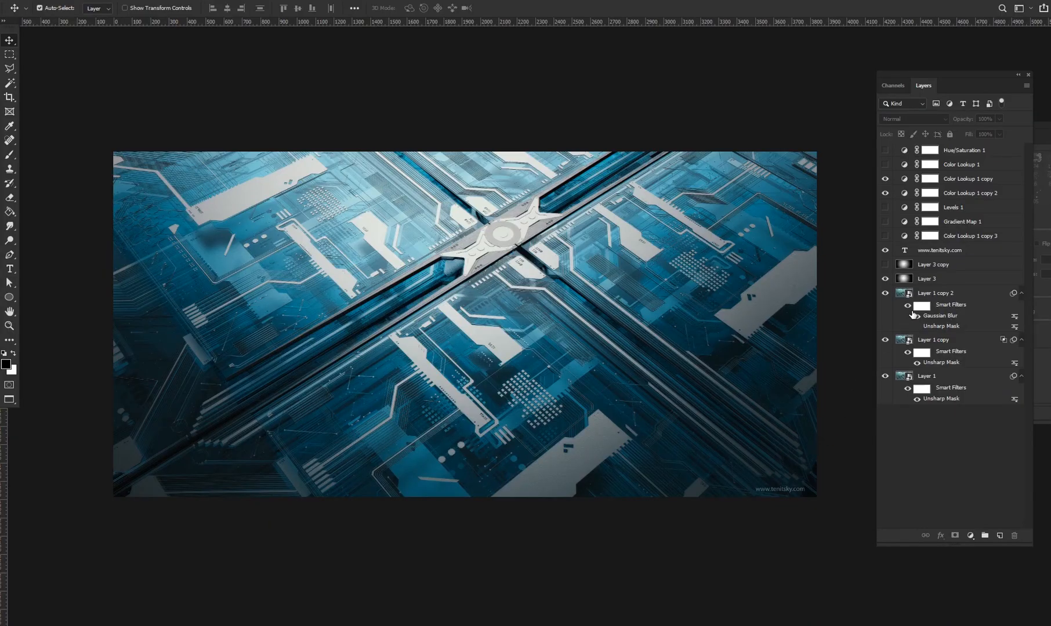
pyautogui.click(940, 376)
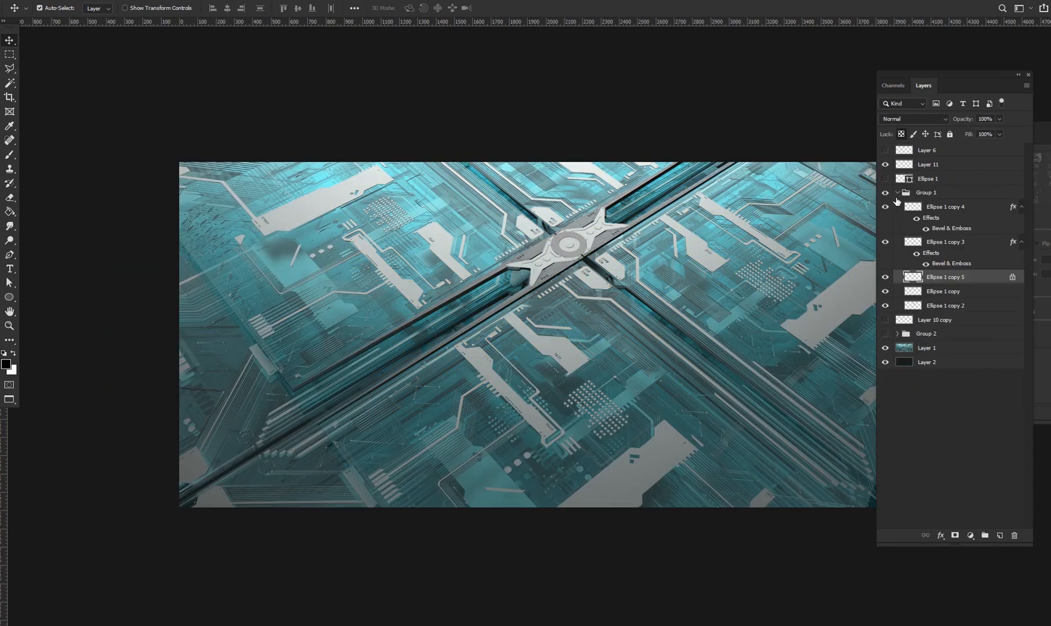
# - Select Group 1 and toggle its visibility to compare the central junction with and without the ellipse ring
pyautogui.click(926, 180)
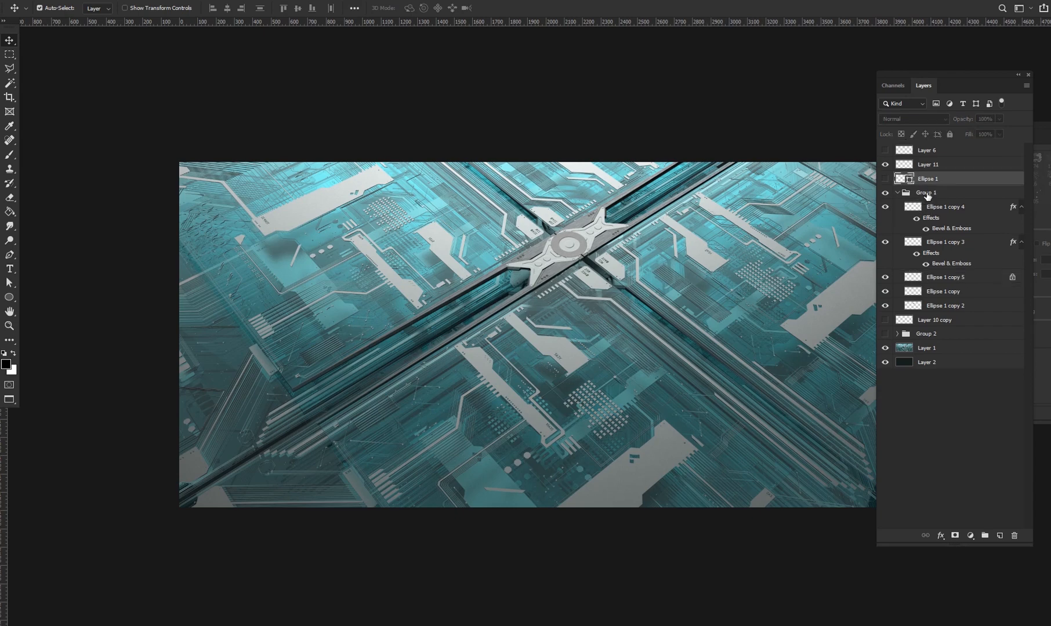
pyautogui.click(924, 194)
pyautogui.click(885, 193)
pyautogui.click(884, 193)
pyautogui.click(885, 192)
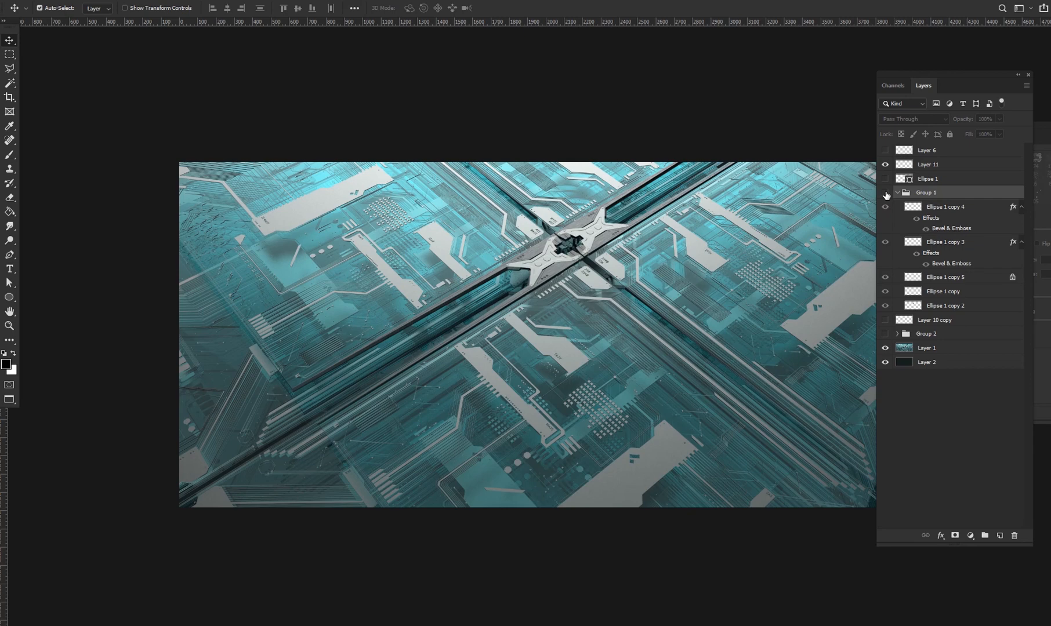
pyautogui.click(885, 193)
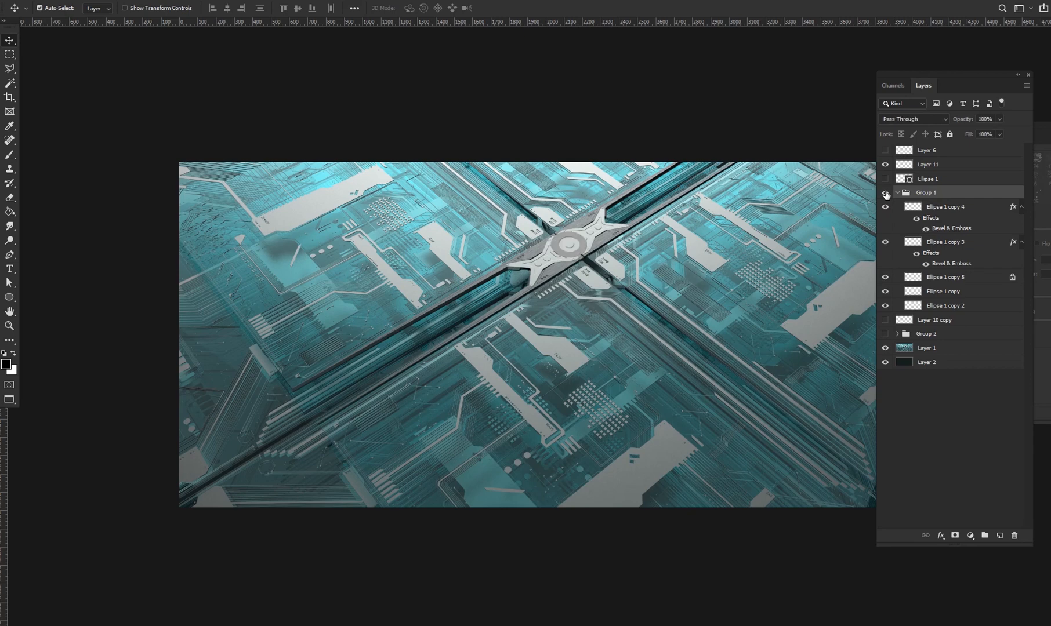
# - Examine the ring and surrounding plates at the central junction up close, and collapse Group 1
pyautogui.keyDown('alt'); pyautogui.scroll(10, 609, 264); pyautogui.keyUp('alt')
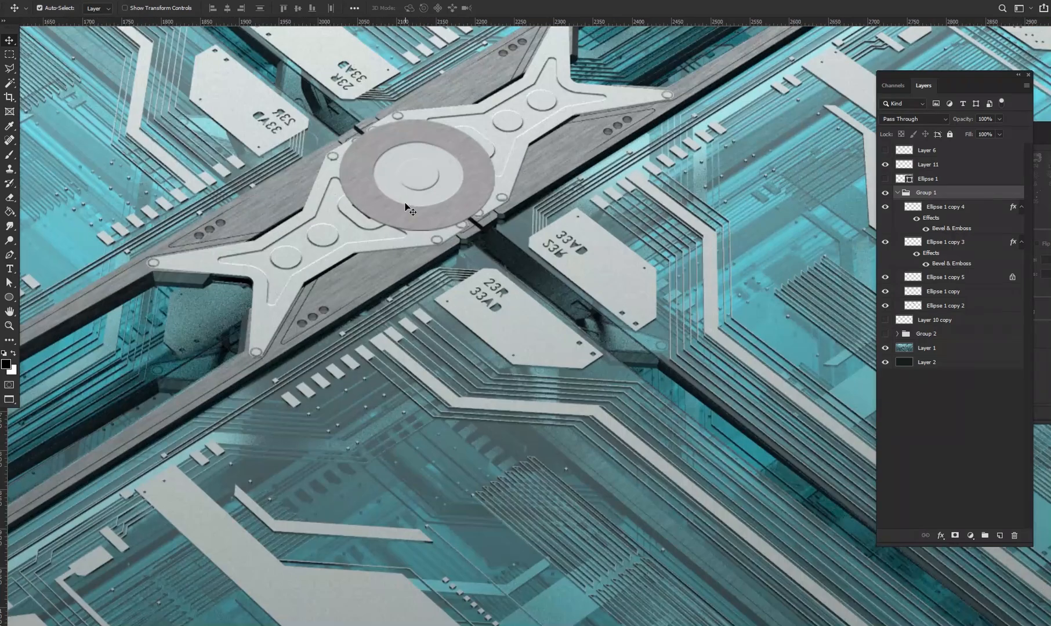
pyautogui.moveTo(377, 157); pyautogui.dragTo(472, 221)
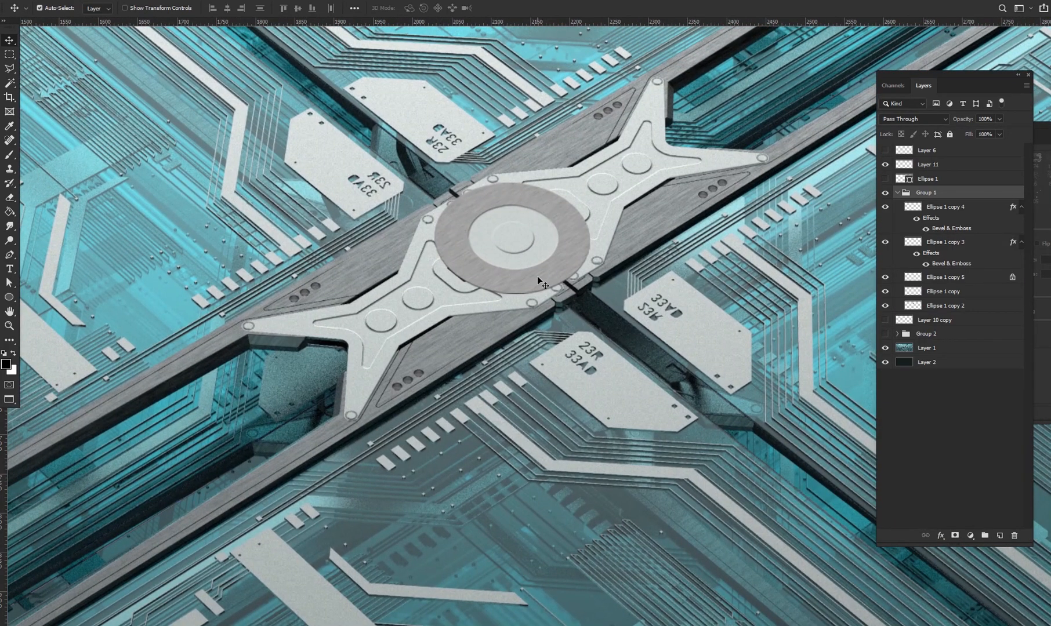
pyautogui.keyDown('alt'); pyautogui.scroll(-2, 516, 287); pyautogui.keyUp('alt')
pyautogui.keyDown('alt'); pyautogui.scroll(3, 516, 287); pyautogui.keyUp('alt')
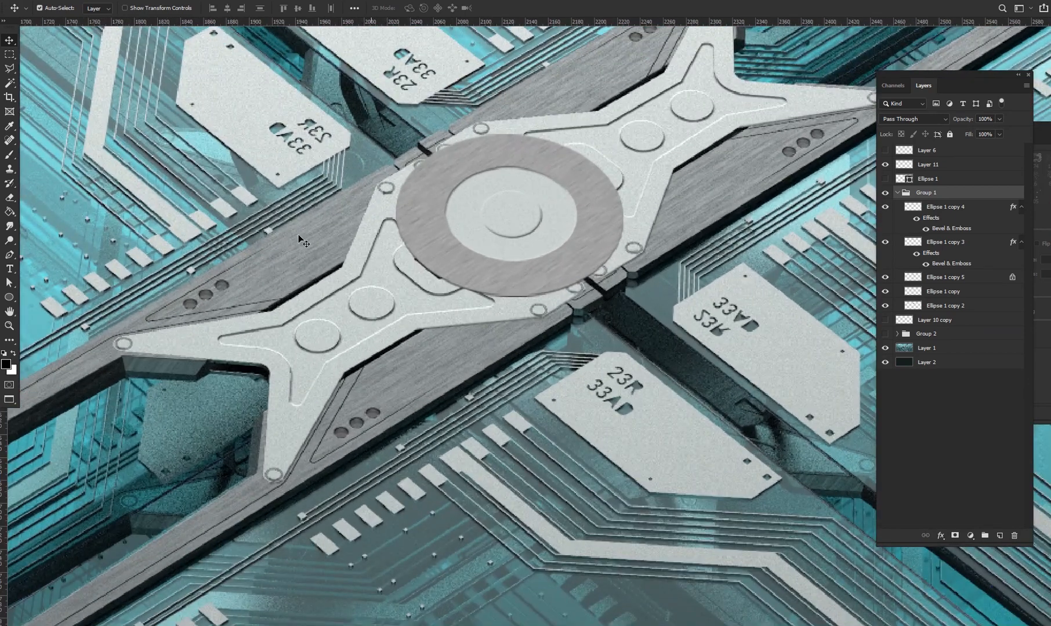
pyautogui.keyDown('alt'); pyautogui.scroll(-6, 551, 299); pyautogui.keyUp('alt')
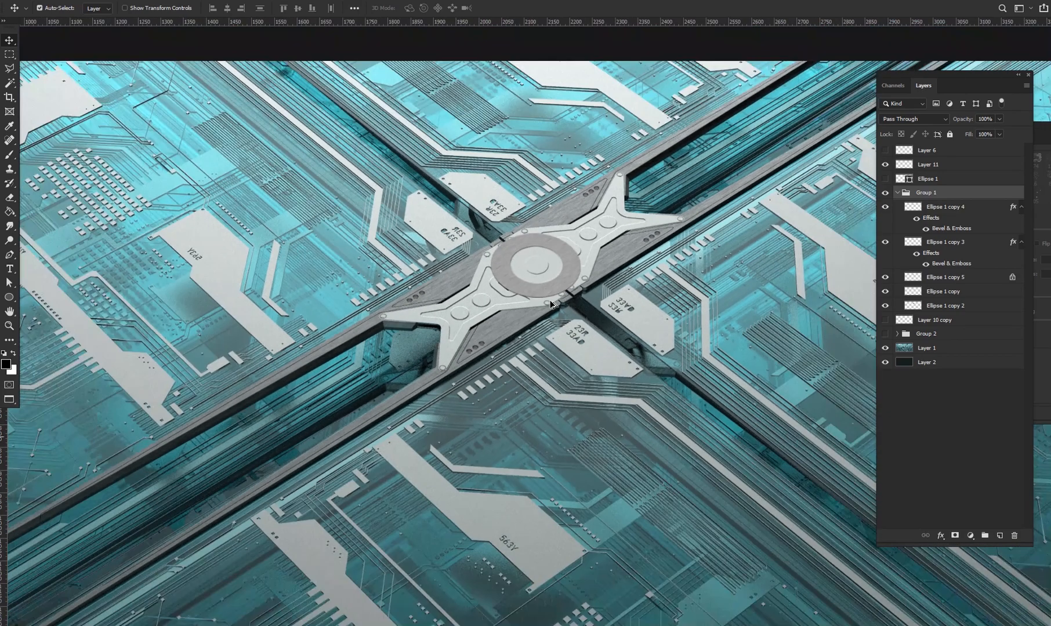
pyautogui.keyDown('alt'); pyautogui.scroll(-2, 550, 301); pyautogui.keyUp('alt')
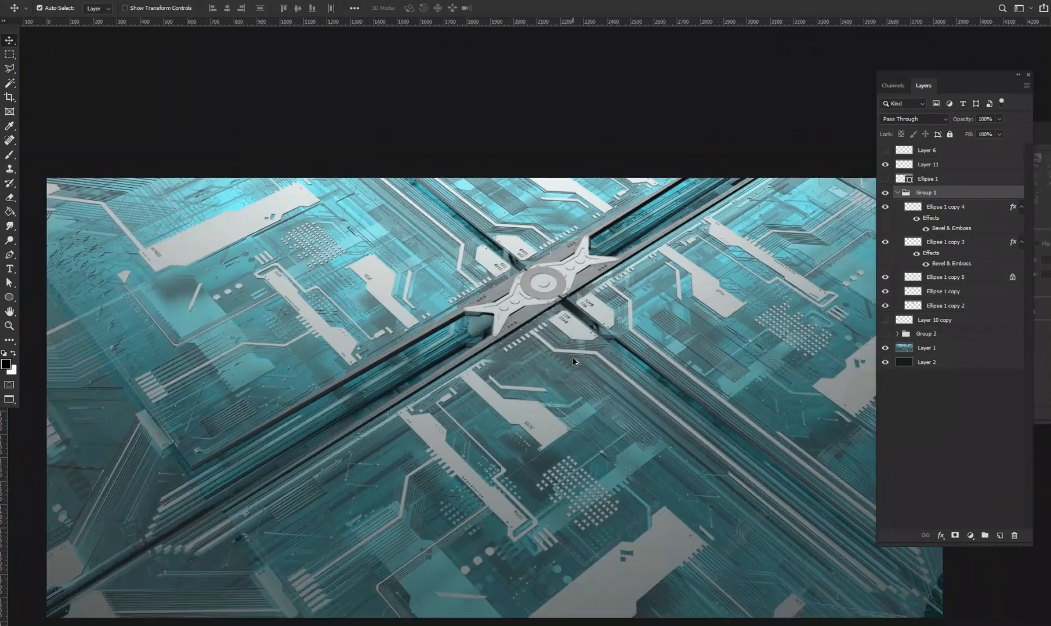
pyautogui.click(897, 193)
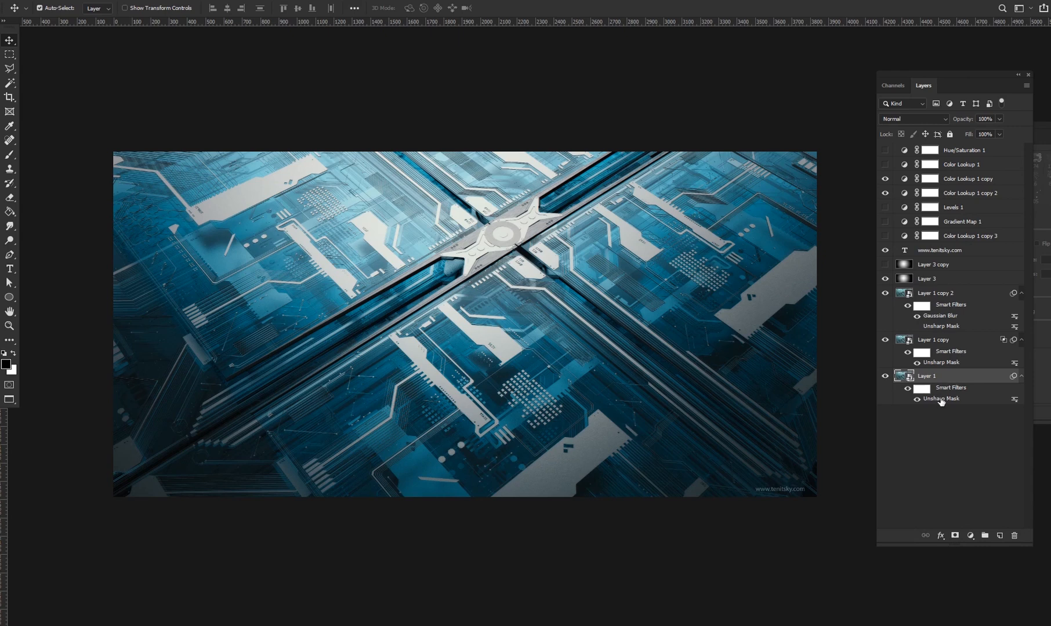
# - Select Layer 1 copy in the main composite and try to shift it near the central junction
pyautogui.click(932, 342)
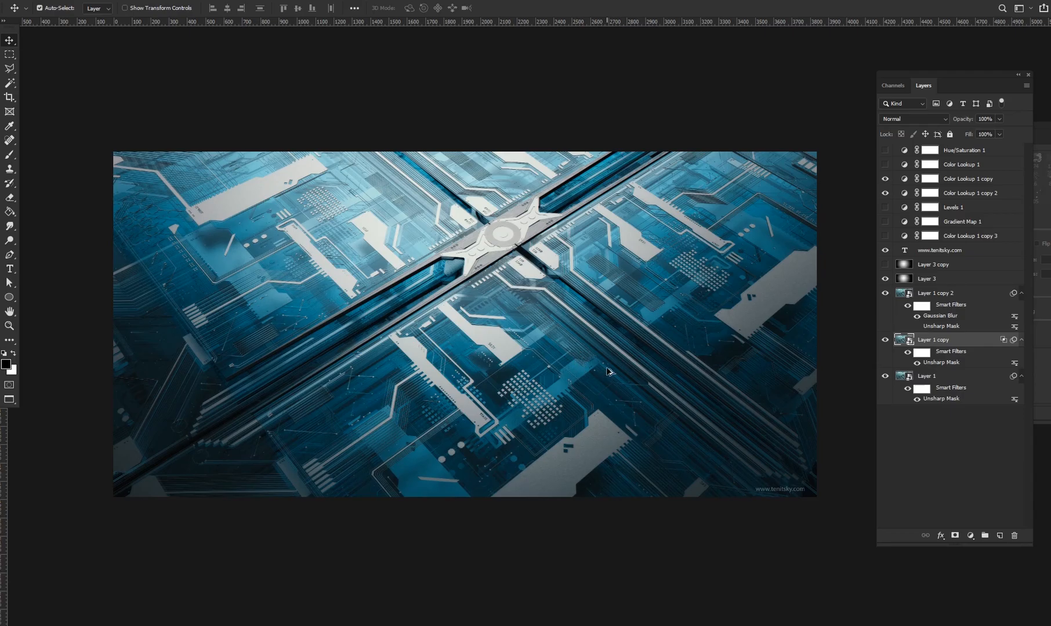
pyautogui.keyDown('alt'); pyautogui.scroll(3, 603, 374); pyautogui.keyUp('alt')
pyautogui.keyDown('alt'); pyautogui.scroll(-3, 516, 259); pyautogui.keyUp('alt')
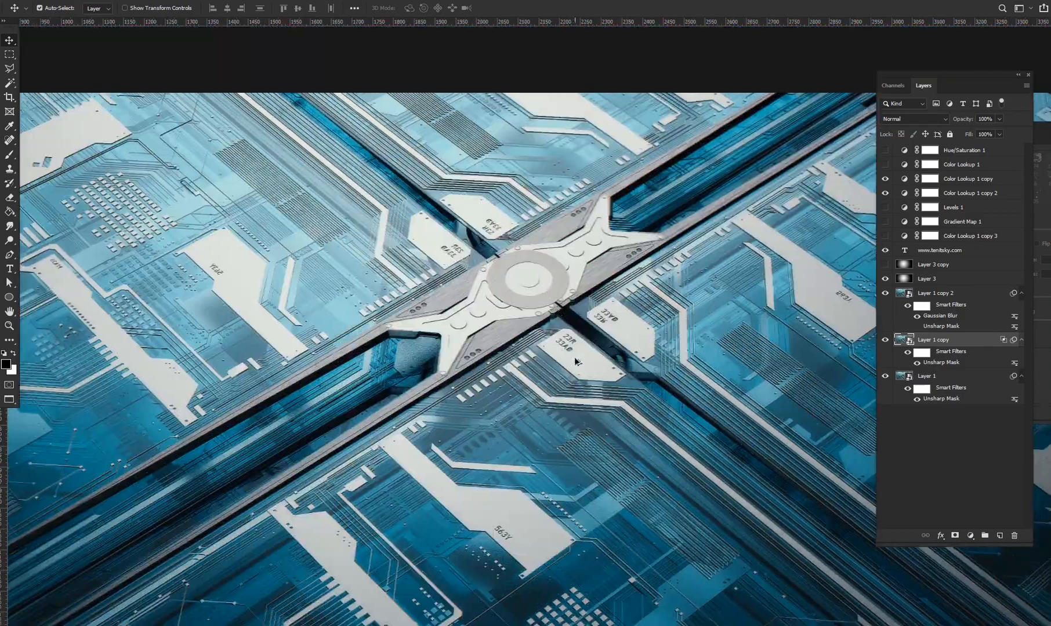
pyautogui.keyDown('alt'); pyautogui.scroll(6, 574, 356); pyautogui.keyUp('alt')
pyautogui.moveTo(602, 335); pyautogui.dragTo(458, 399)
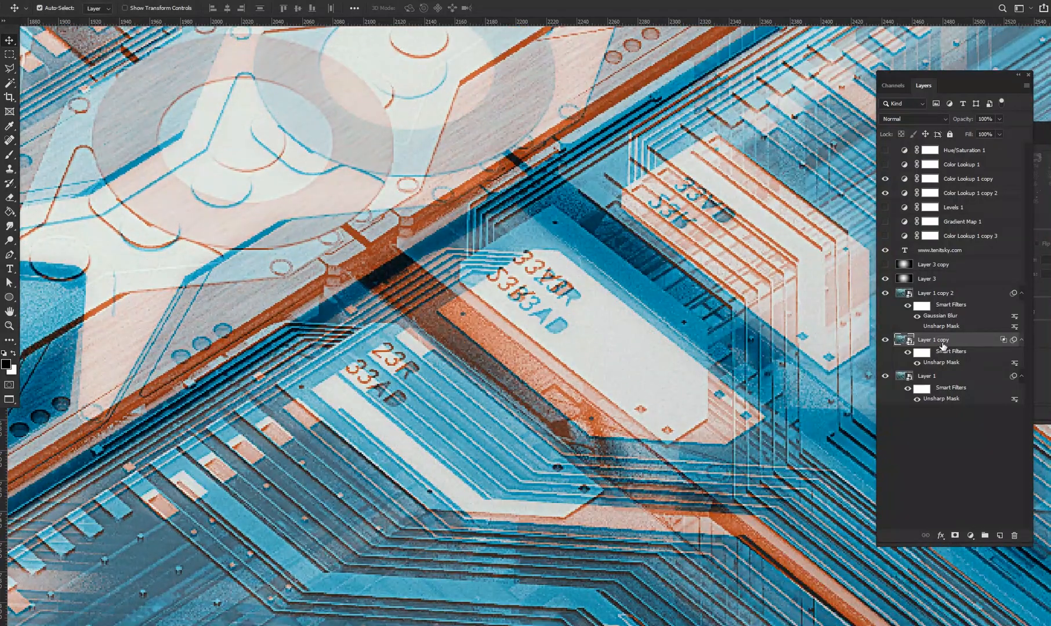
pyautogui.hotkey('ctrl', 'z')
# - Restrict Layer 1 copy's advanced blending to the R channel, with G and B excluded
pyautogui.rightClick(943, 345)
pyautogui.click(816, 172)
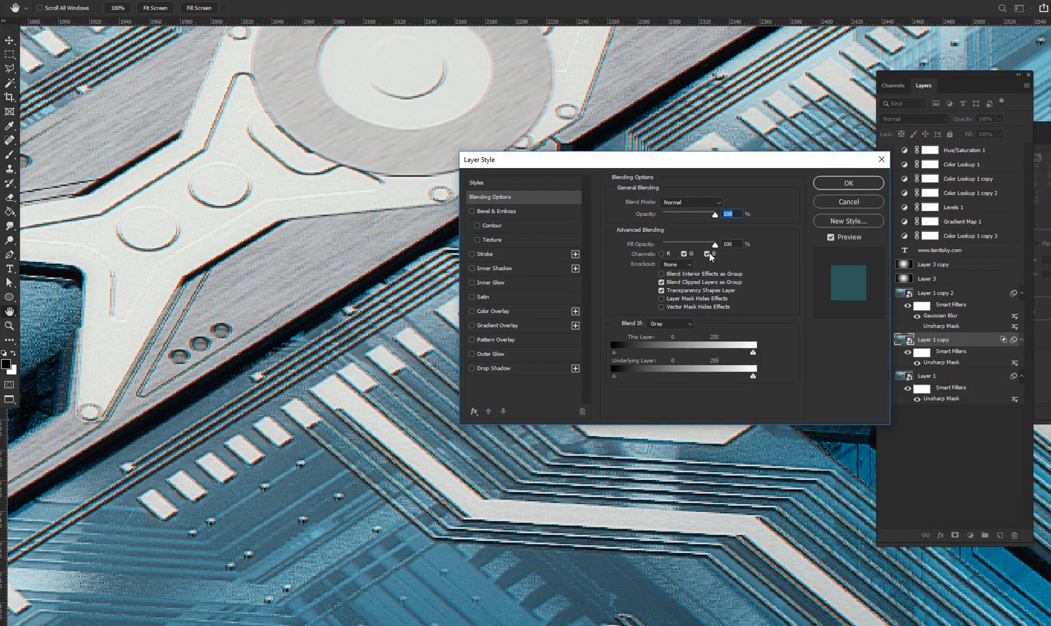
pyautogui.click(684, 254)
pyautogui.click(706, 254)
pyautogui.click(662, 254)
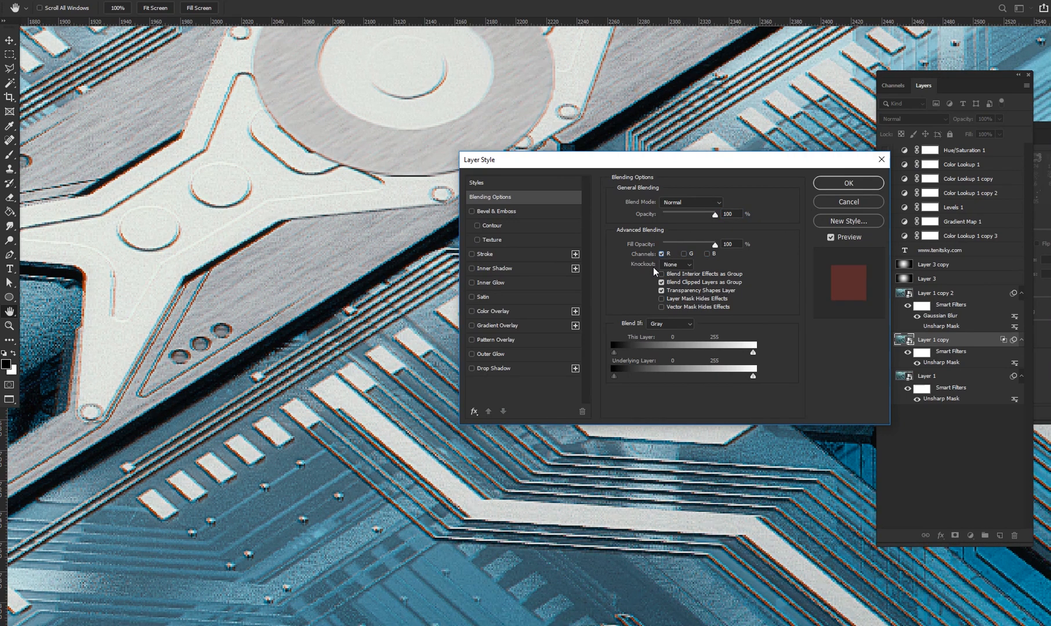
pyautogui.click(849, 184)
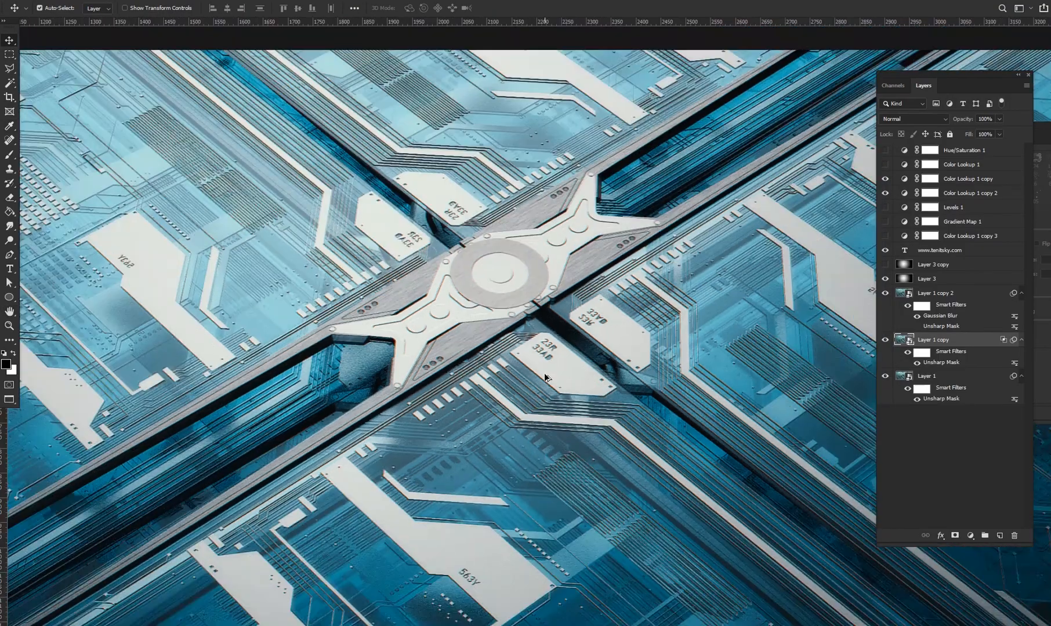
# - Inspect the composite's edges around the junction and toggle Layer 3 to compare its vignette effect
pyautogui.keyDown('alt'); pyautogui.scroll(-4, 545, 376); pyautogui.keyUp('alt')
pyautogui.keyDown('alt'); pyautogui.scroll(11, 545, 377); pyautogui.keyUp('alt')
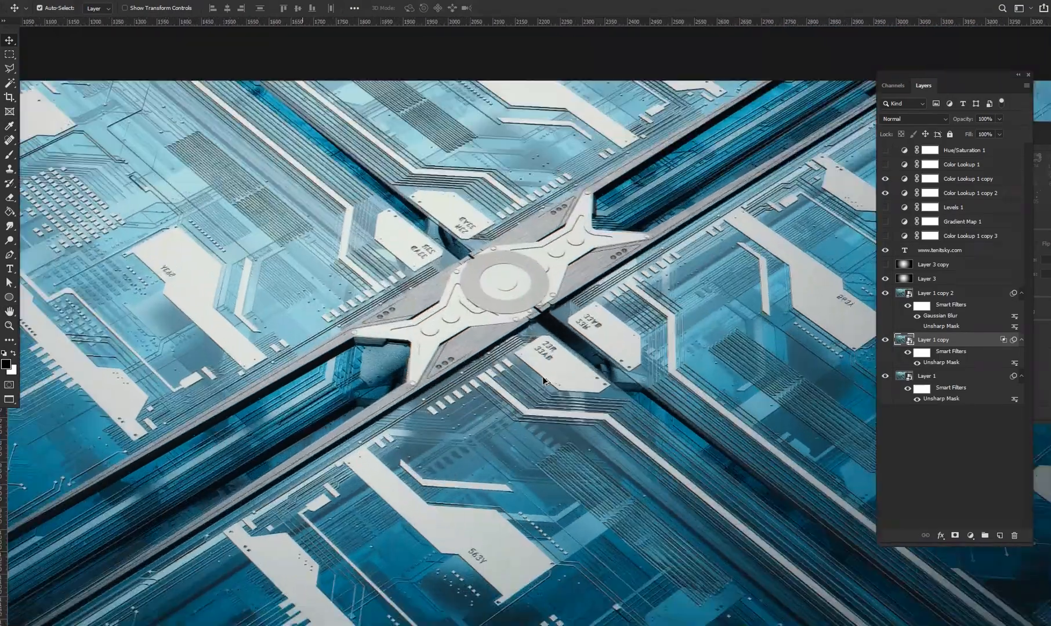
pyautogui.keyDown('alt'); pyautogui.scroll(-8, 609, 394); pyautogui.keyUp('alt')
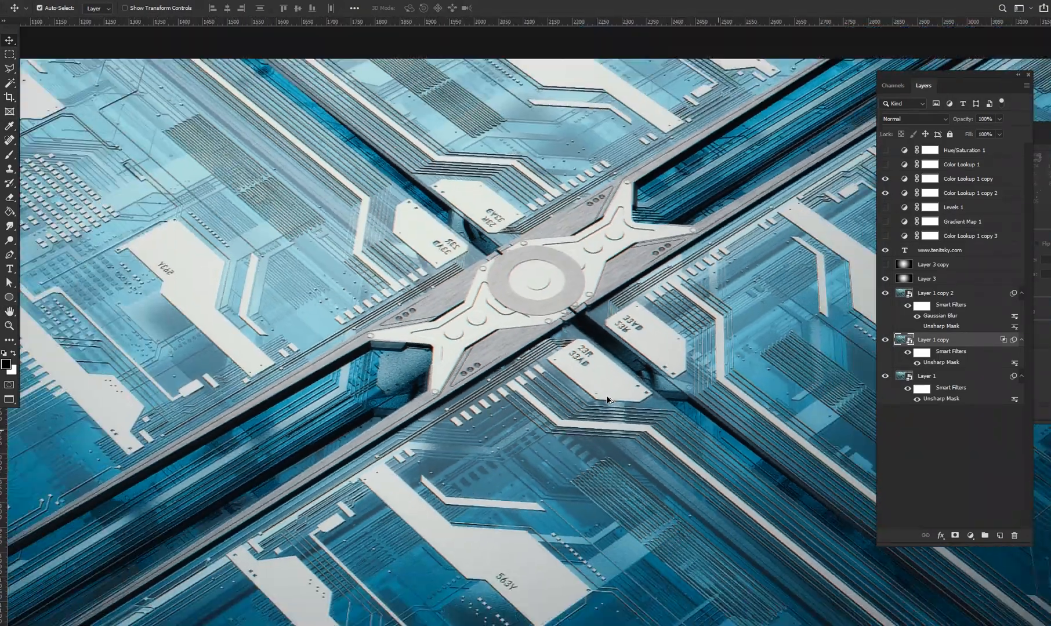
pyautogui.scroll(-3, 611, 406)
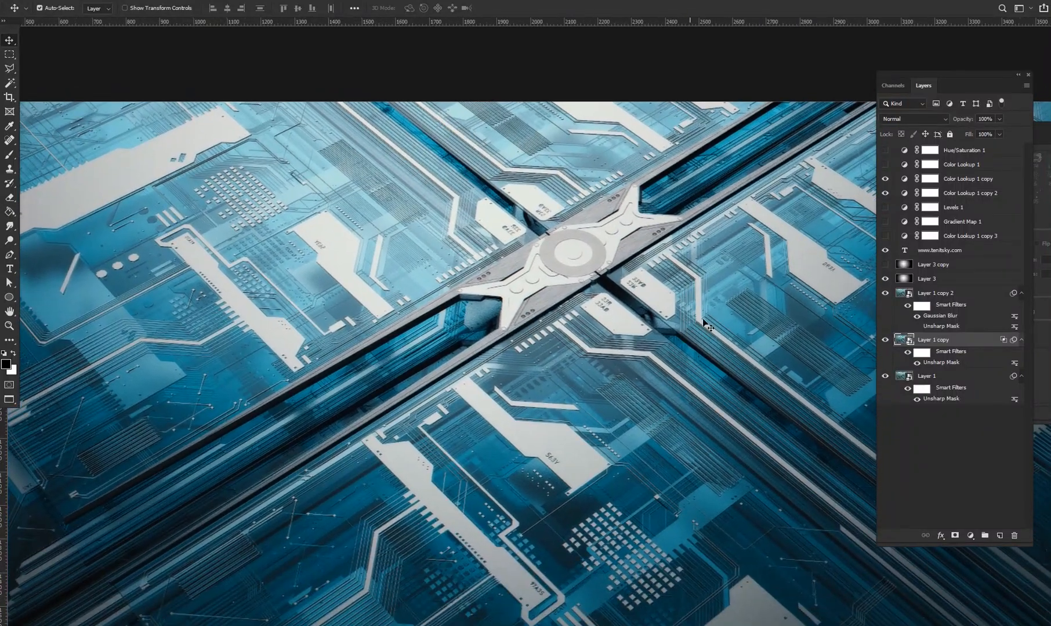
pyautogui.hotkey('ctrl', '-')
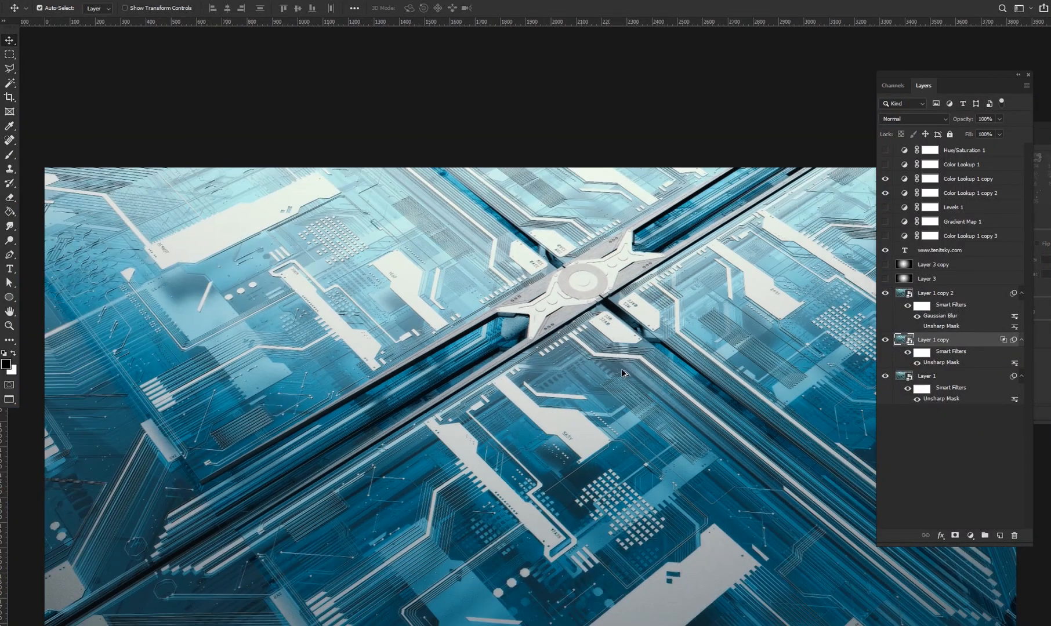
pyautogui.click(886, 283)
pyautogui.click(886, 284)
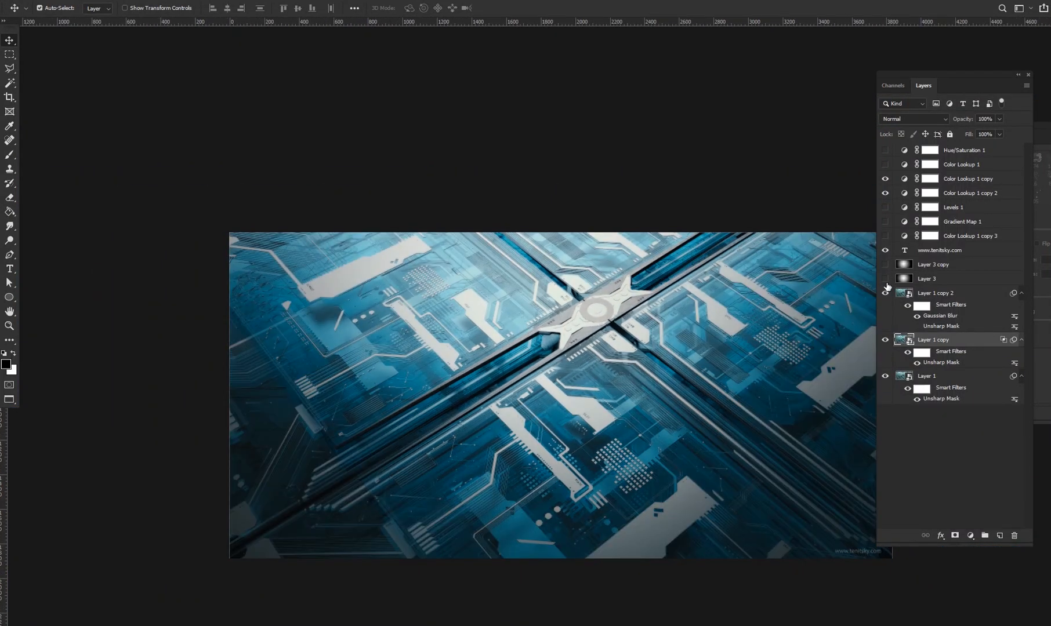
pyautogui.click(886, 284)
# - Select Color Lookup 1 copy and compare the image with the two active Color Lookup layers toggled
pyautogui.click(954, 181)
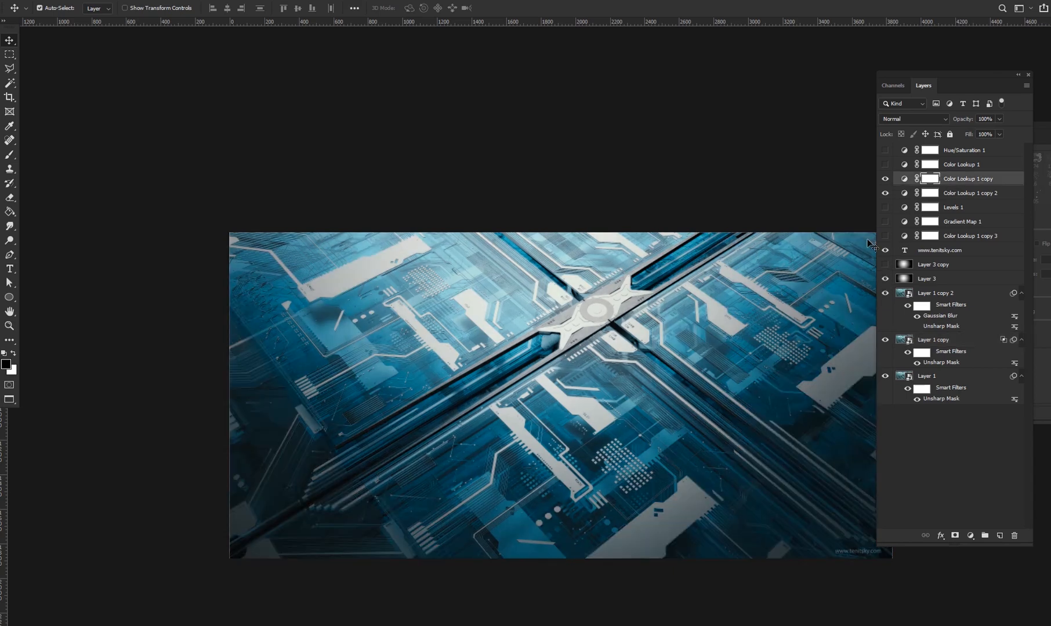
pyautogui.click(886, 180)
pyautogui.click(885, 193)
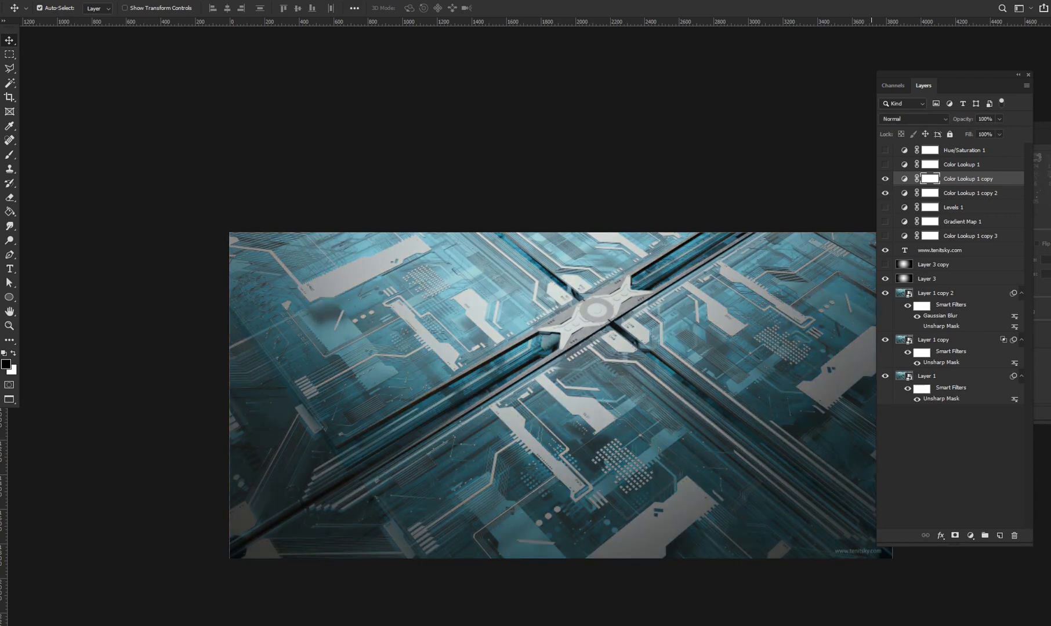
# - Show Color Lookup 1 copy's properties away from the artwork and toggle the layer to compare its grading
pyautogui.doubleClick(928, 178)
pyautogui.moveTo(357, 331); pyautogui.dragTo(251, 134)
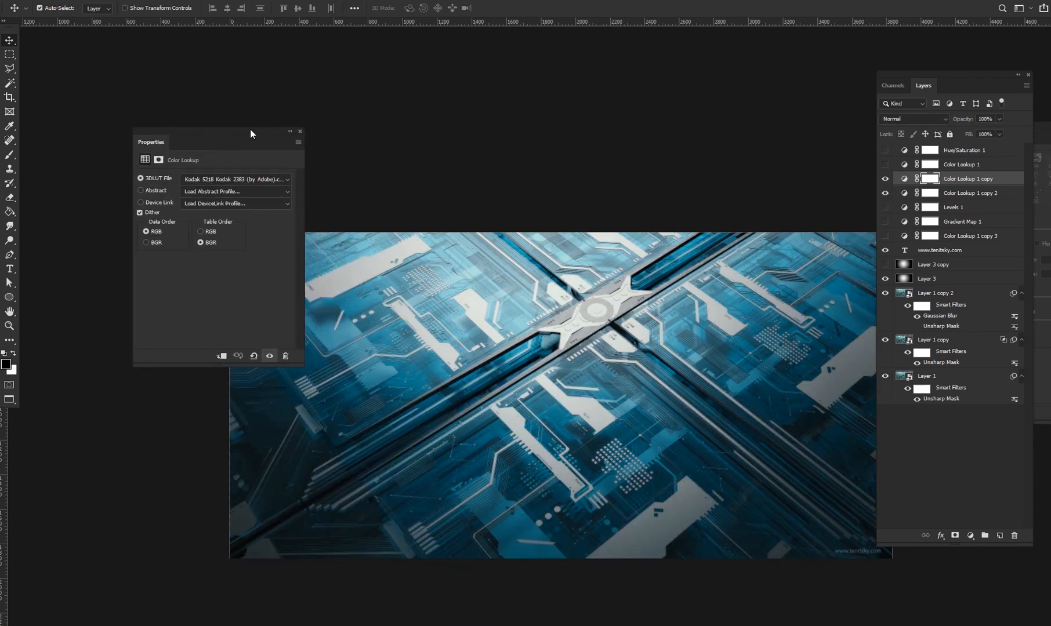
pyautogui.click(884, 179)
pyautogui.click(884, 179)
# - Toggle the Color Lookup 1 layer to compare its grading on the circuit panels, leaving it hidden
pyautogui.keyDown('alt'); pyautogui.scroll(1, 605, 410); pyautogui.keyUp('alt')
pyautogui.keyDown('alt'); pyautogui.scroll(2, 605, 409); pyautogui.keyUp('alt')
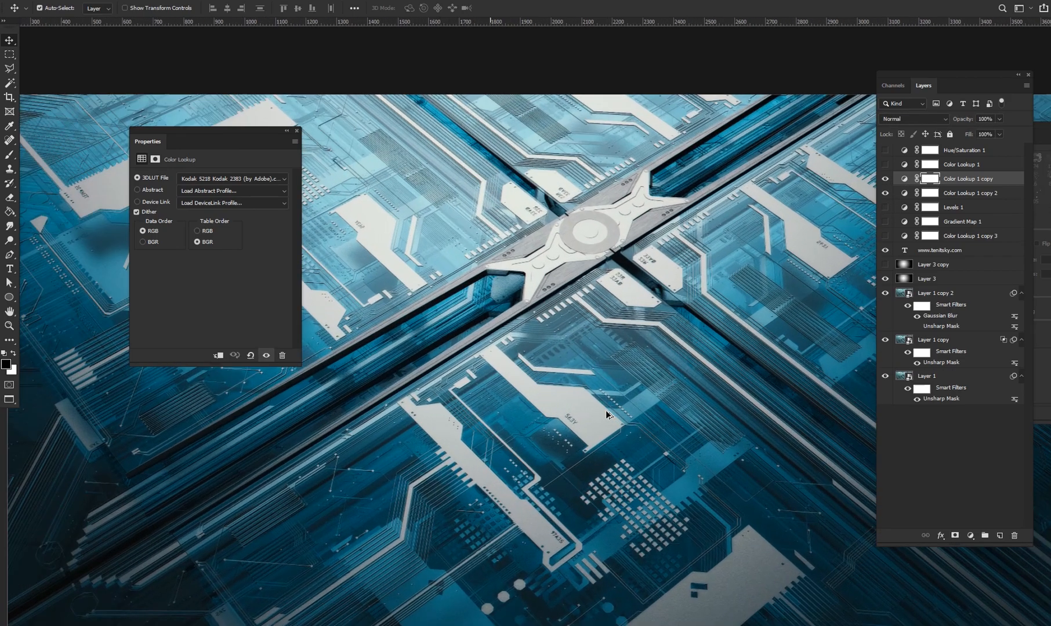
pyautogui.moveTo(479, 402); pyautogui.dragTo(533, 381)
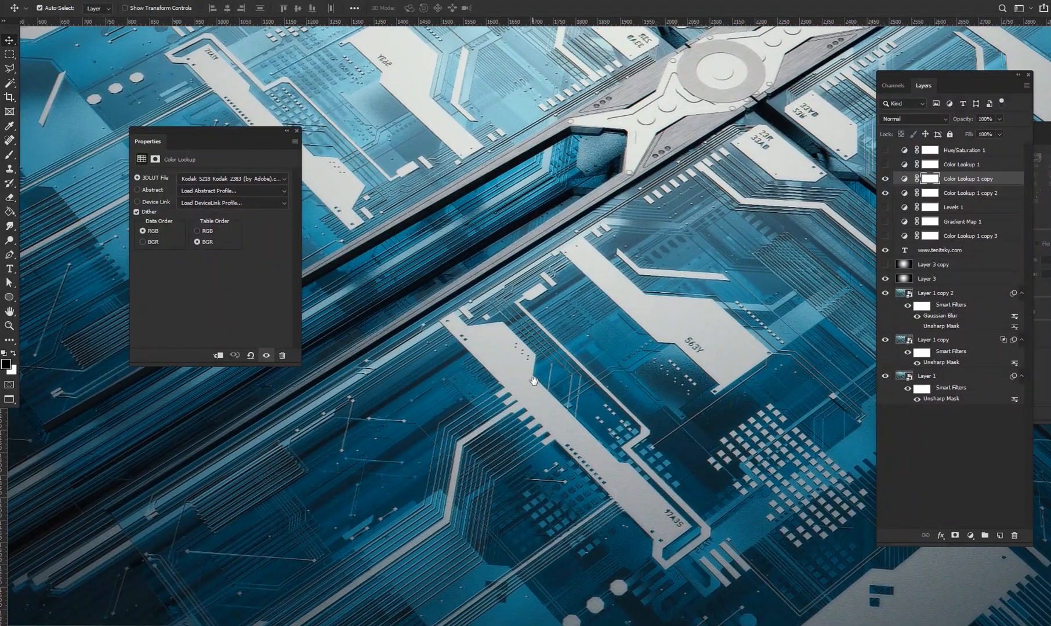
pyautogui.click(884, 164)
pyautogui.click(885, 164)
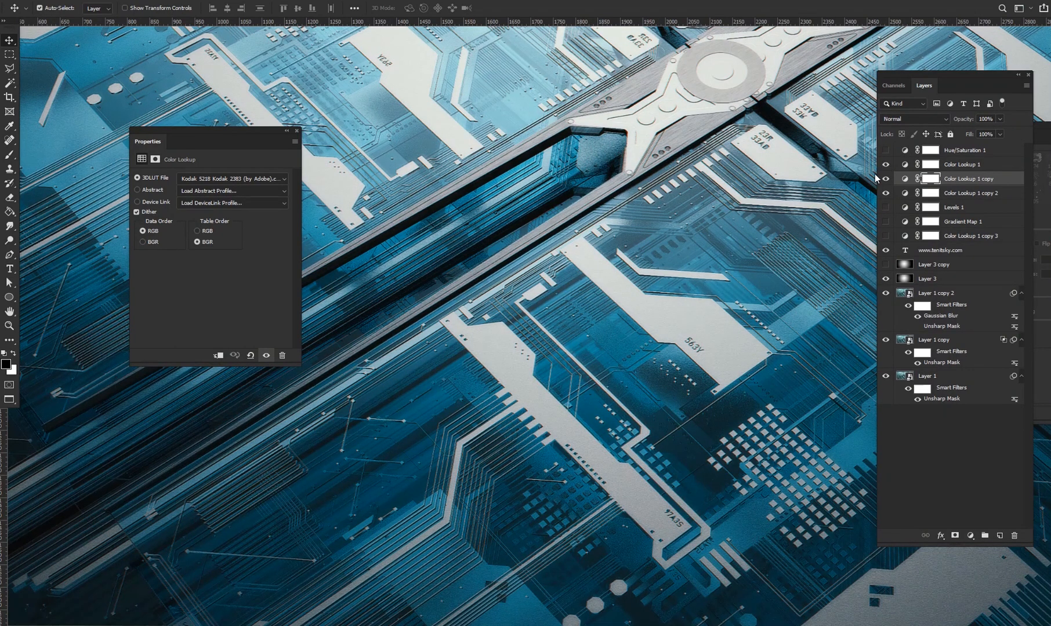
pyautogui.keyDown('alt'); pyautogui.scroll(-5, 698, 359); pyautogui.keyUp('alt')
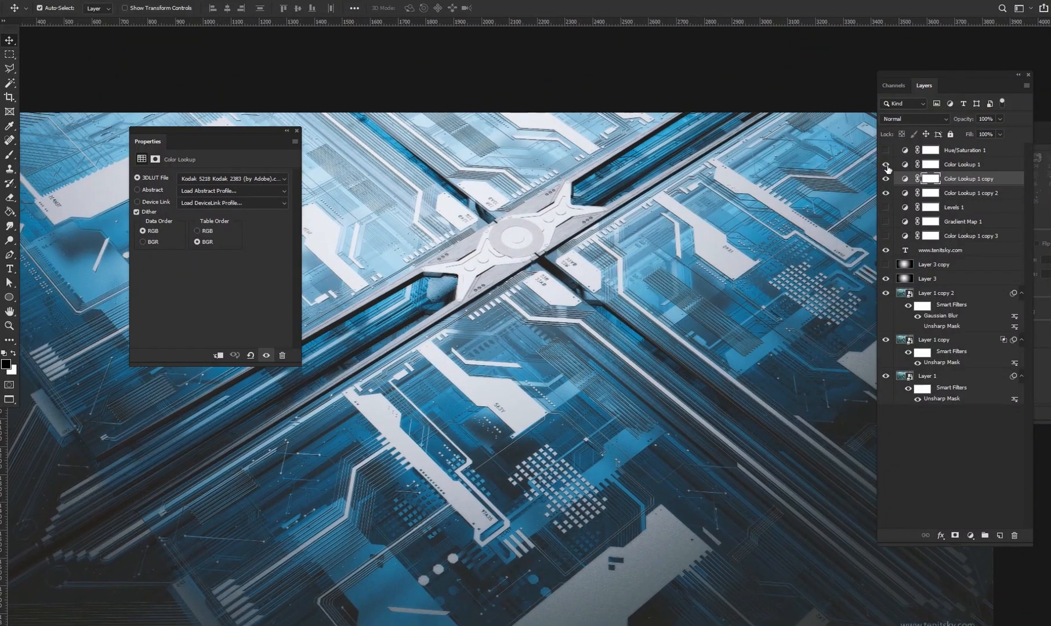
pyautogui.click(885, 165)
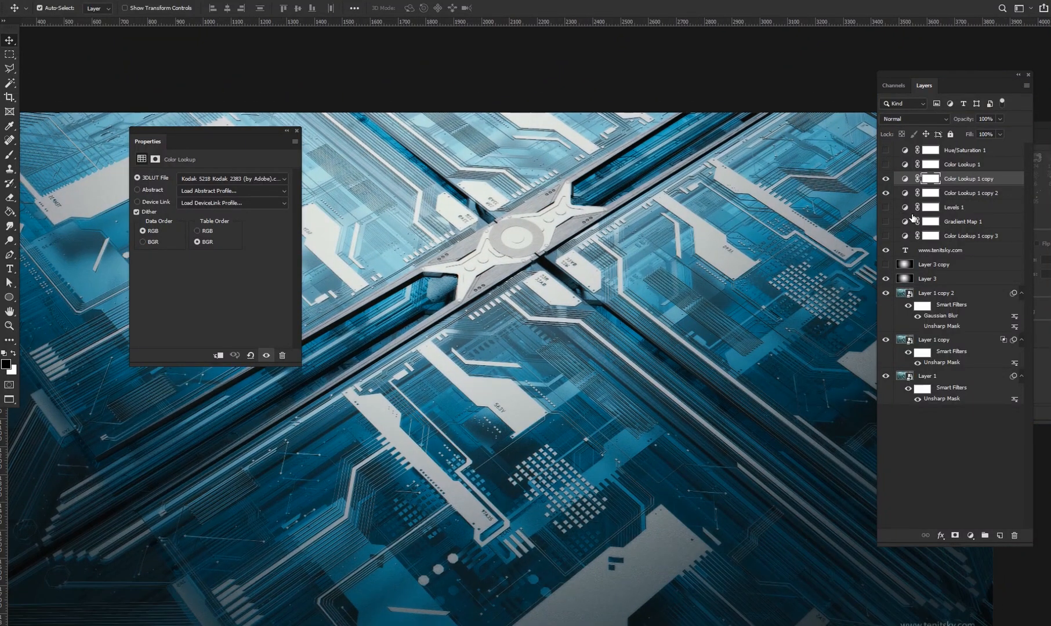
# - Show the Gradient Map 1 adjustment layer and place it above all other layers
pyautogui.click(957, 221)
pyautogui.click(886, 221)
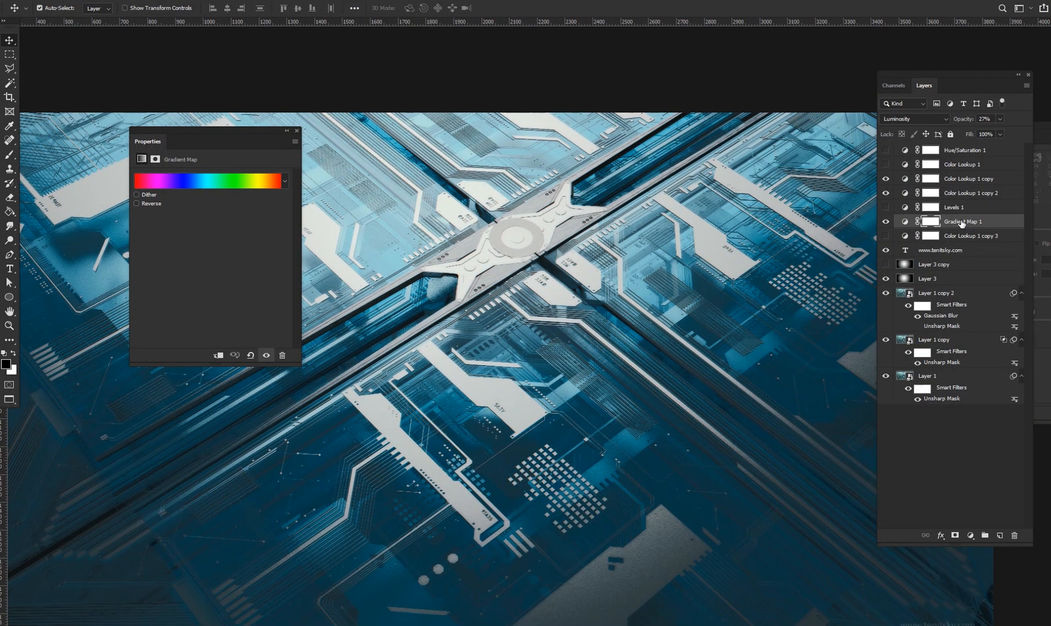
pyautogui.moveTo(961, 224); pyautogui.dragTo(957, 146)
# - Set Gradient Map 1 to Normal blending and raise its opacity to 58%
pyautogui.click(914, 119)
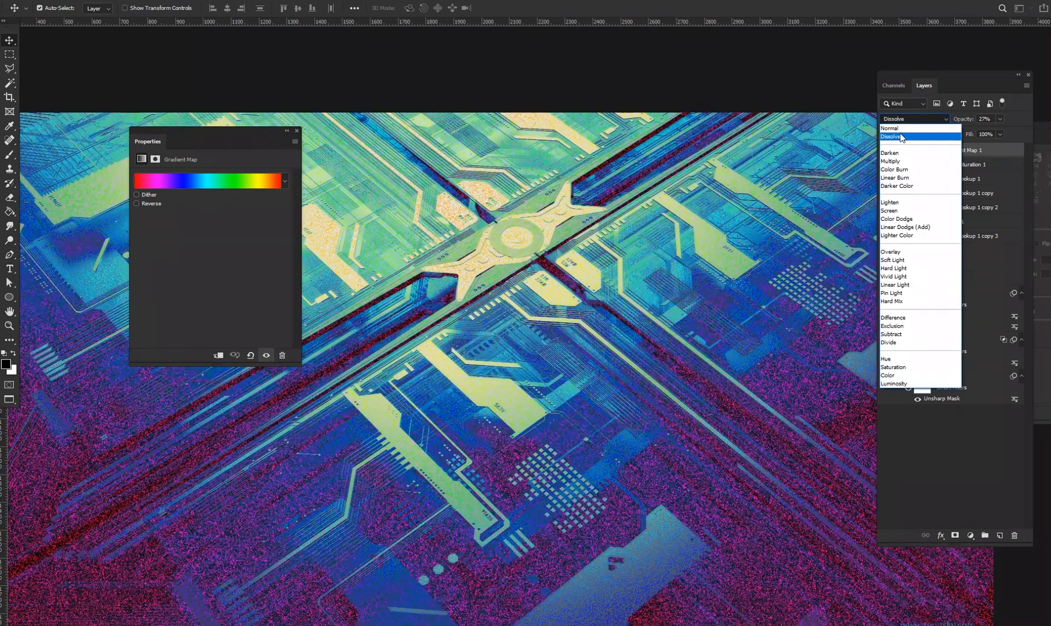
pyautogui.press('Escape')
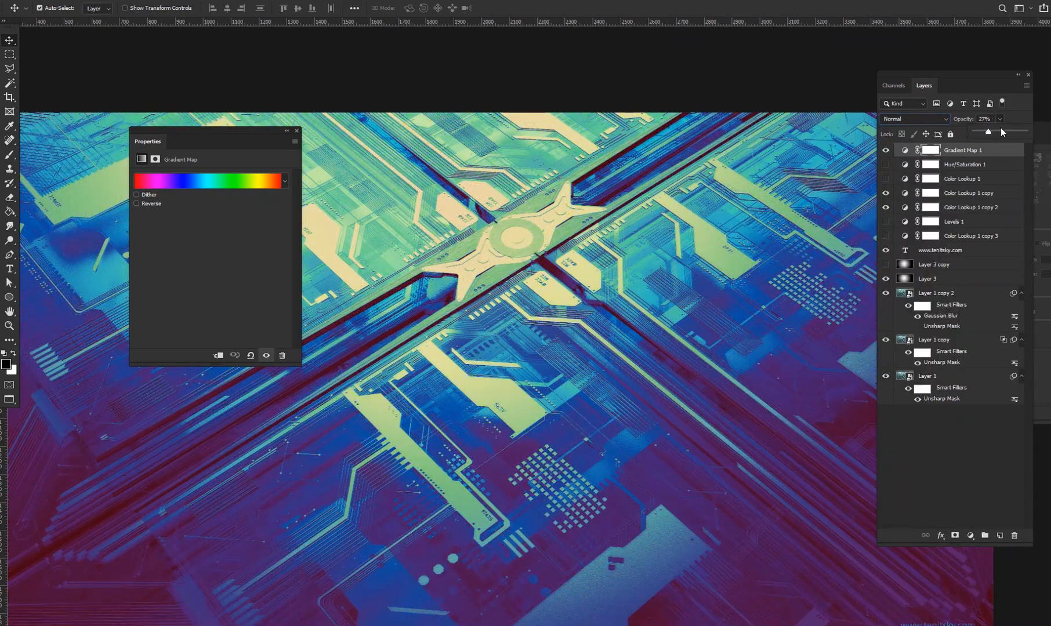
pyautogui.moveTo(1001, 129); pyautogui.dragTo(1007, 133)
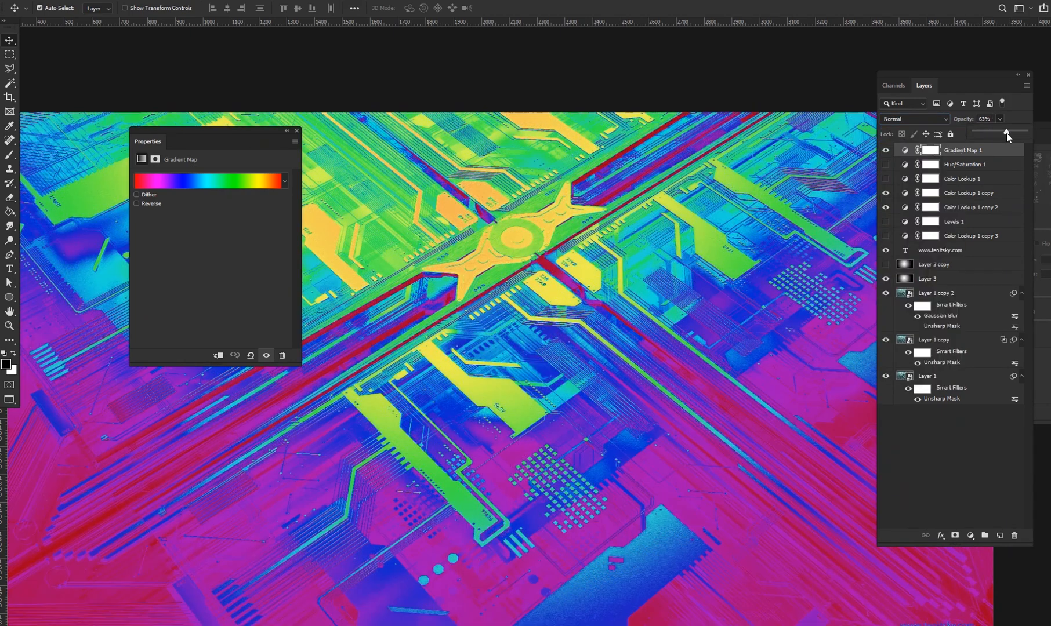
# - Try several blending modes on Gradient Map 1, lower its opacity to 24%, and set it to Screen
pyautogui.click(900, 119)
pyautogui.click(904, 119)
pyautogui.scroll(-6, 906, 119)
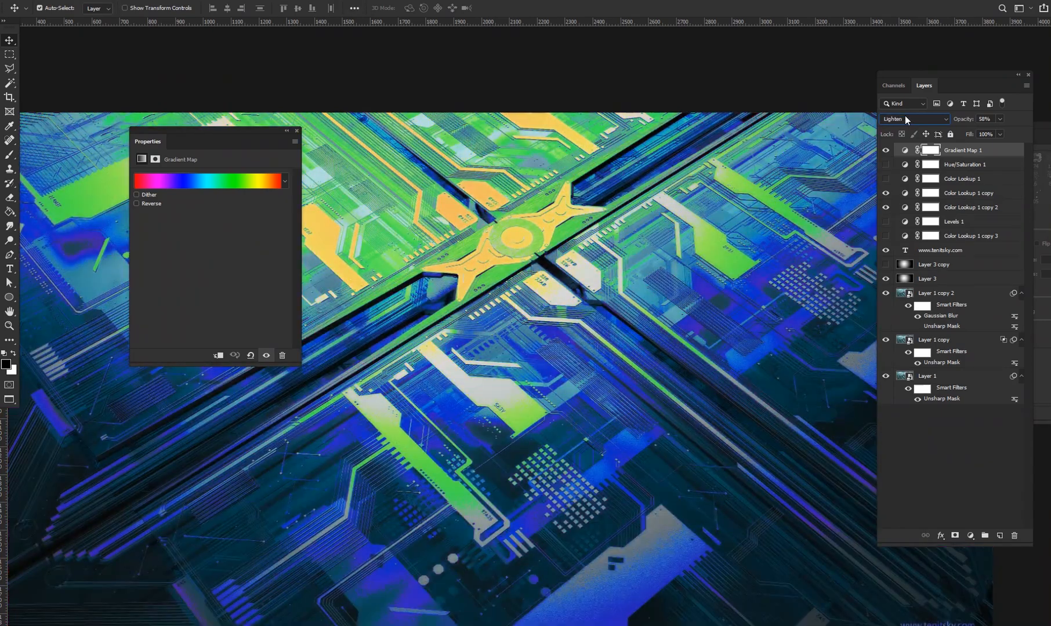
pyautogui.scroll(-1, 907, 119)
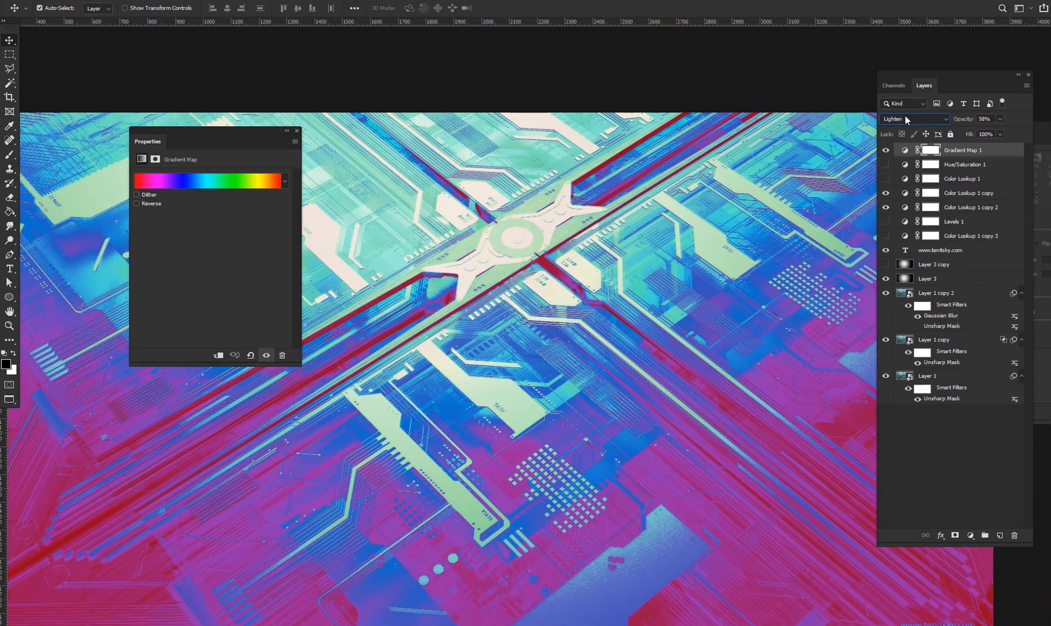
pyautogui.scroll(-1, 907, 119)
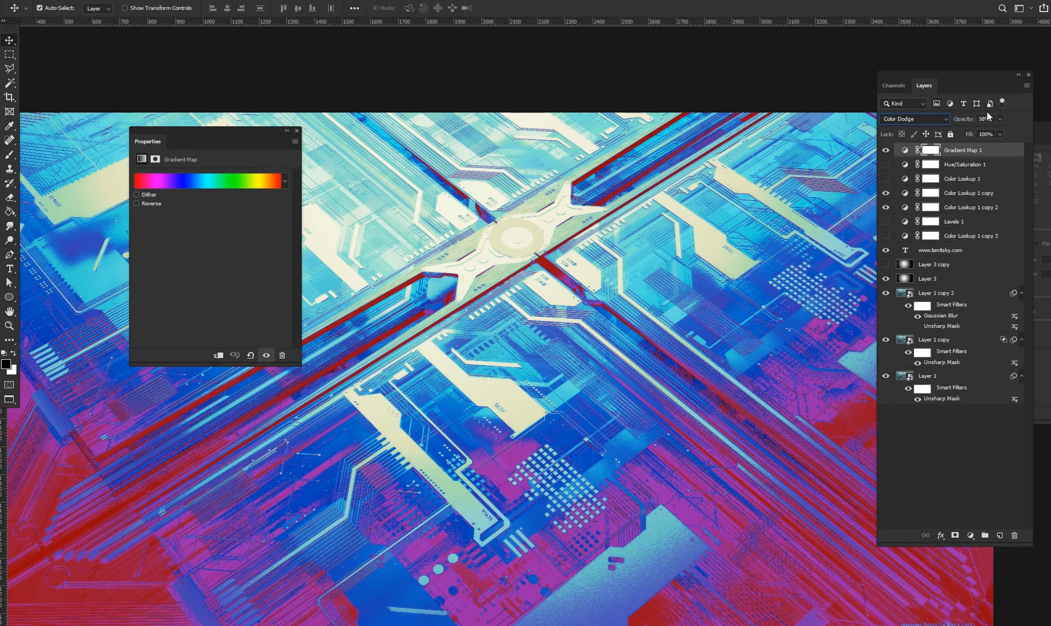
pyautogui.click(989, 134)
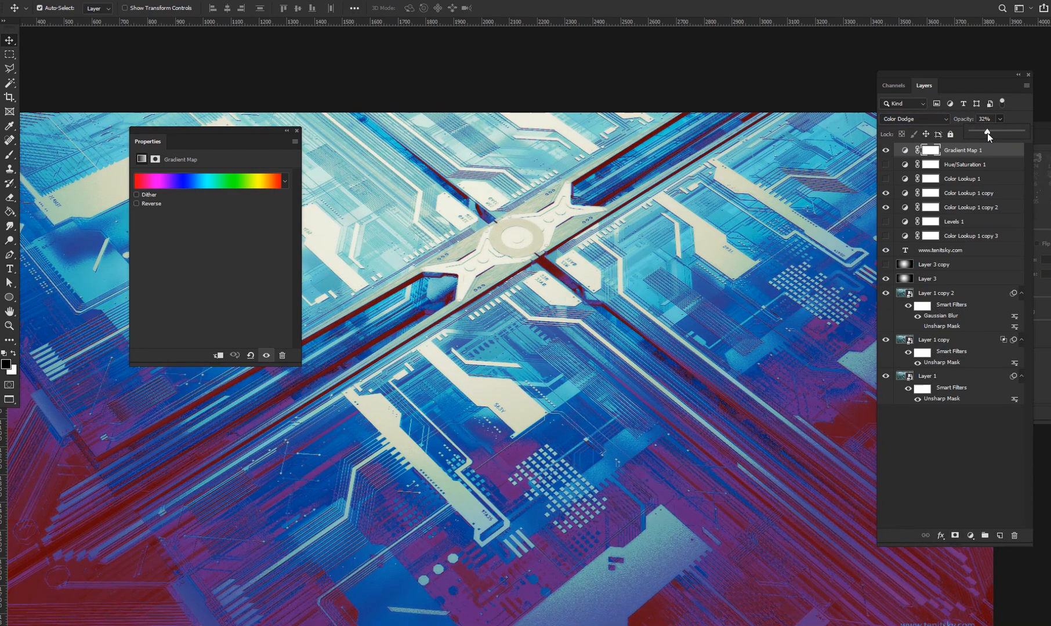
pyautogui.click(920, 118)
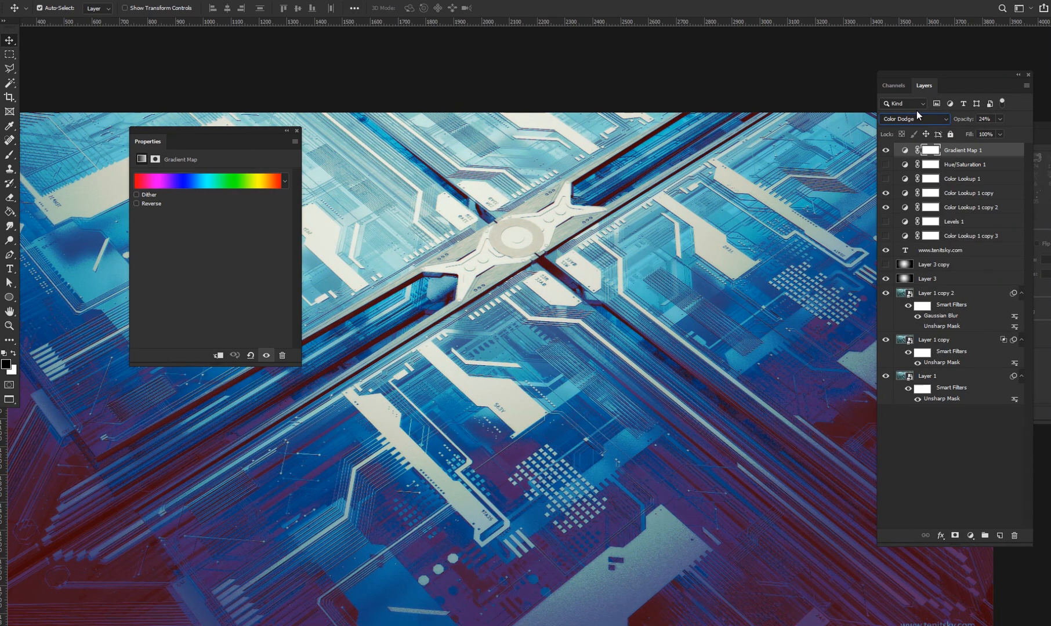
pyautogui.press('Up')
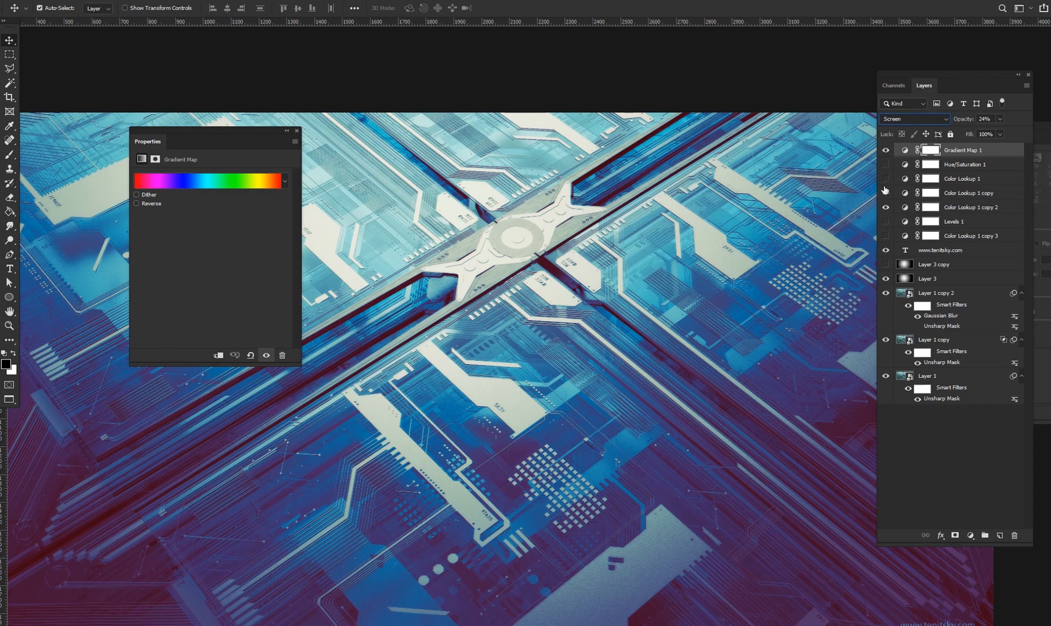
# - Toggle Gradient Map 1 to compare its grading over the whole image, leaving it hidden, and move its properties aside
pyautogui.click(886, 150)
pyautogui.click(885, 150)
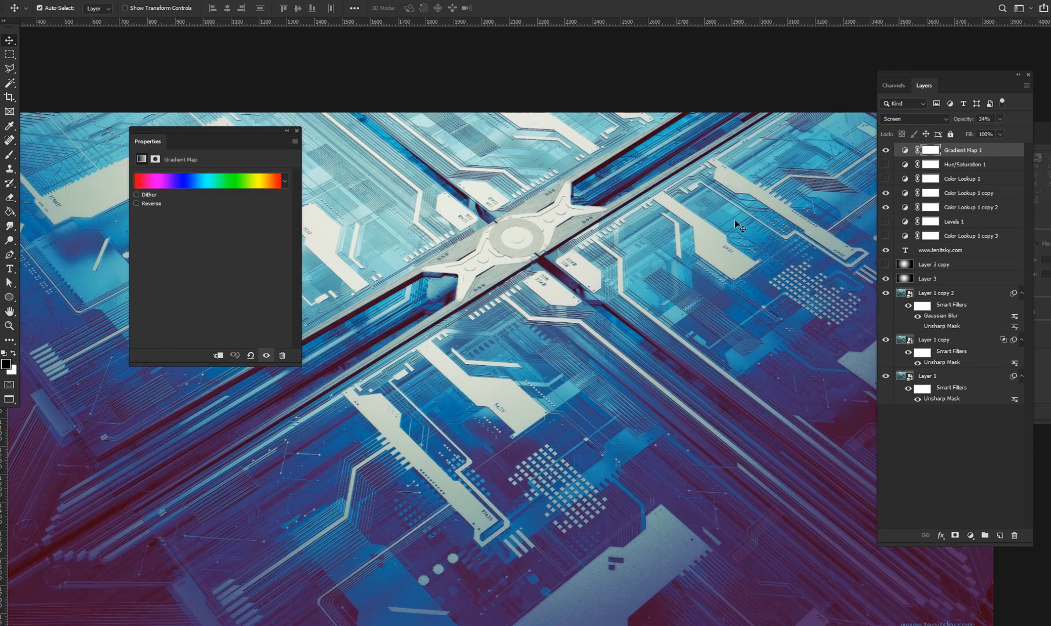
pyautogui.hotkey('ctrl', '0')
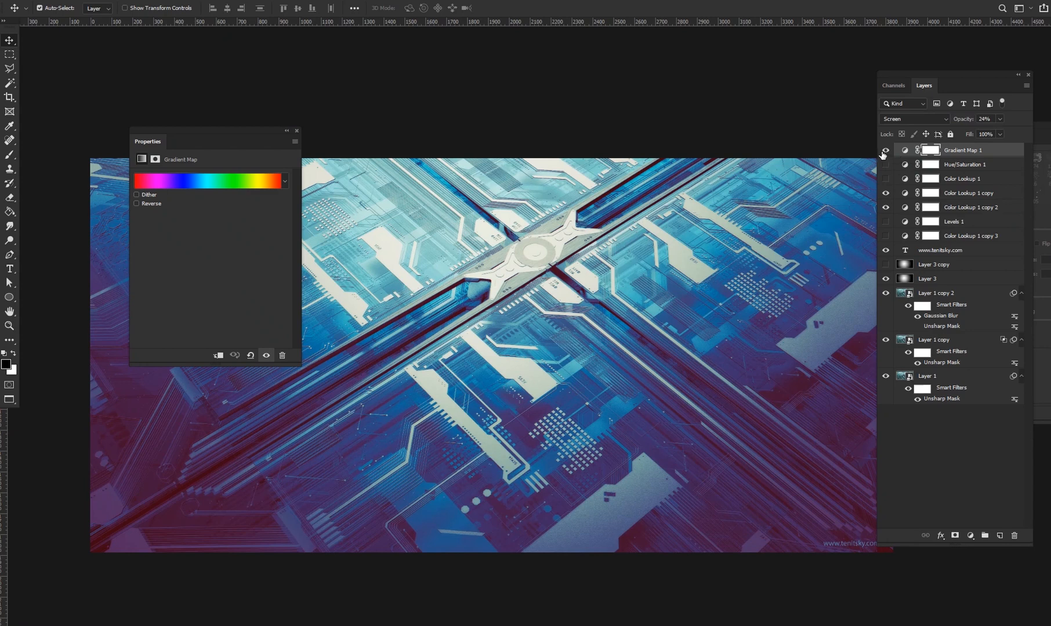
pyautogui.click(885, 150)
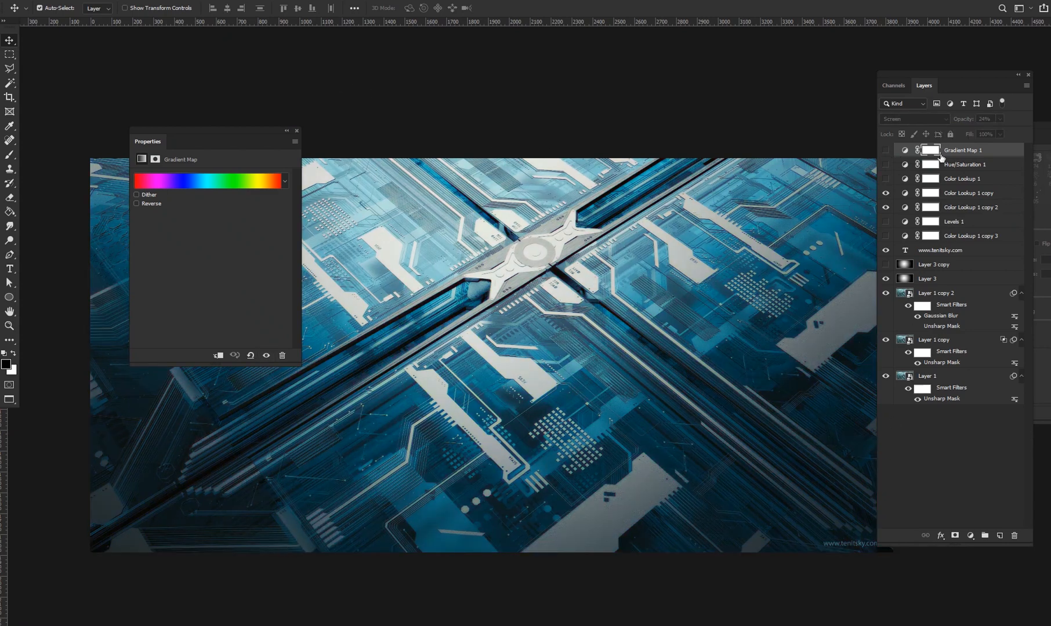
pyautogui.moveTo(254, 146); pyautogui.dragTo(223, 103)
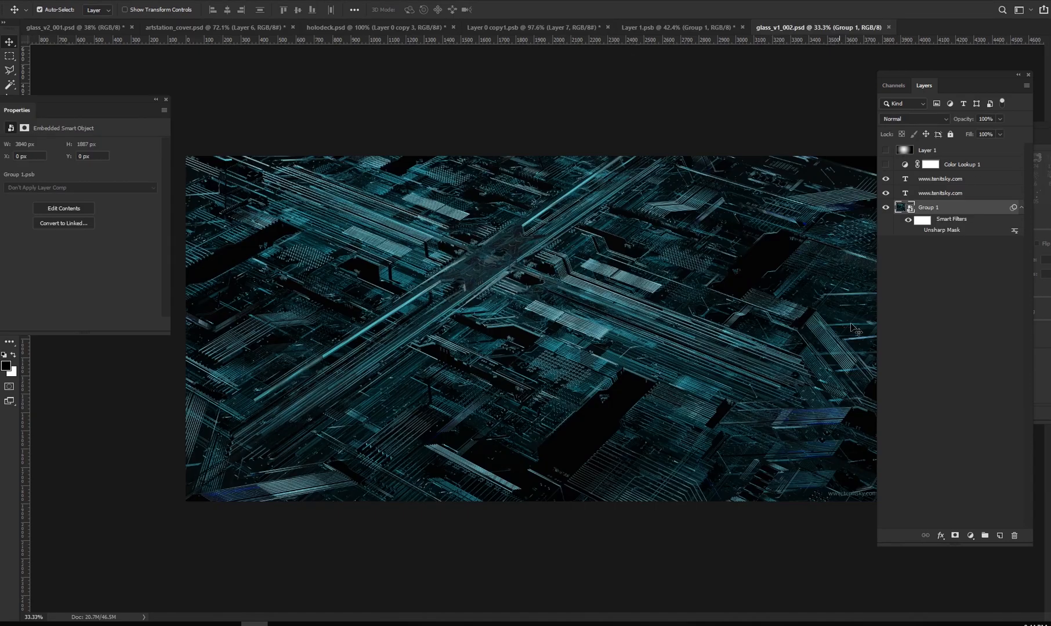
# - Open the Group 1 smart object of glass_v1_002.psd and show its masked Group 1 folder, toggling it for comparison
pyautogui.doubleClick(900, 207)
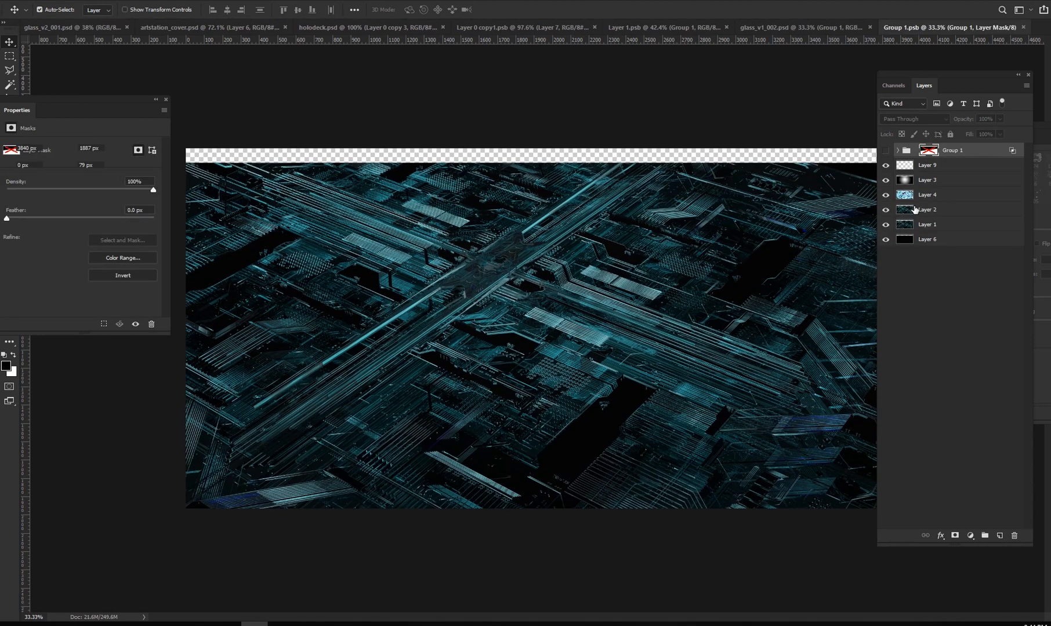
pyautogui.click(932, 210)
pyautogui.click(886, 151)
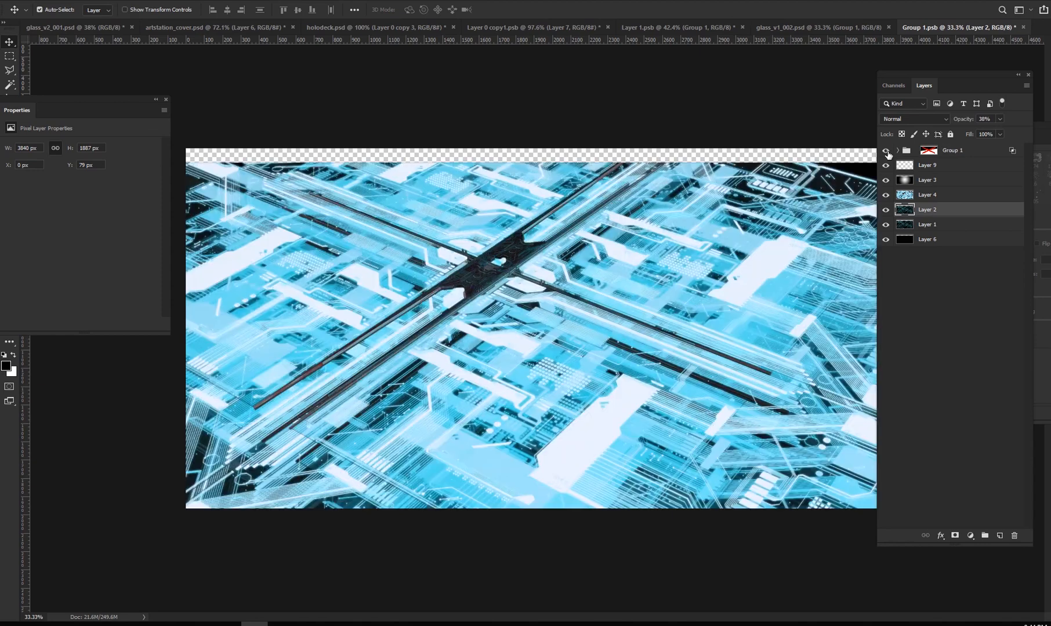
pyautogui.click(886, 151)
pyautogui.click(886, 151)
pyautogui.click(886, 151)
pyautogui.click(887, 152)
# - Expand Group 1 and try Layer 1 copy with Normal blending at 100% opacity
pyautogui.click(897, 150)
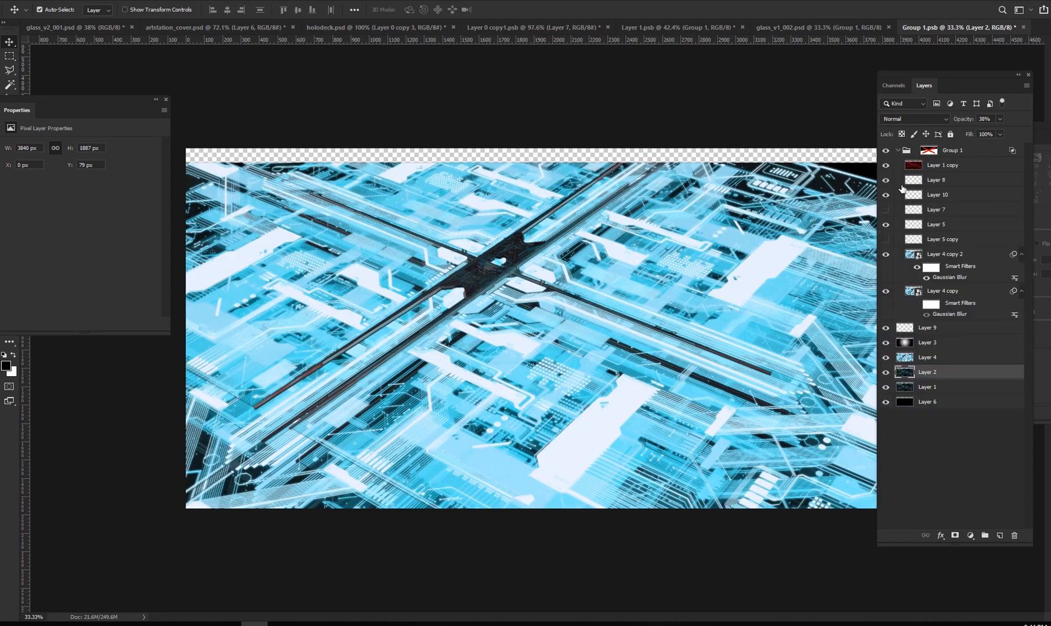
pyautogui.click(885, 167)
pyautogui.click(886, 167)
pyautogui.click(922, 166)
pyautogui.click(926, 120)
pyautogui.click(921, 127)
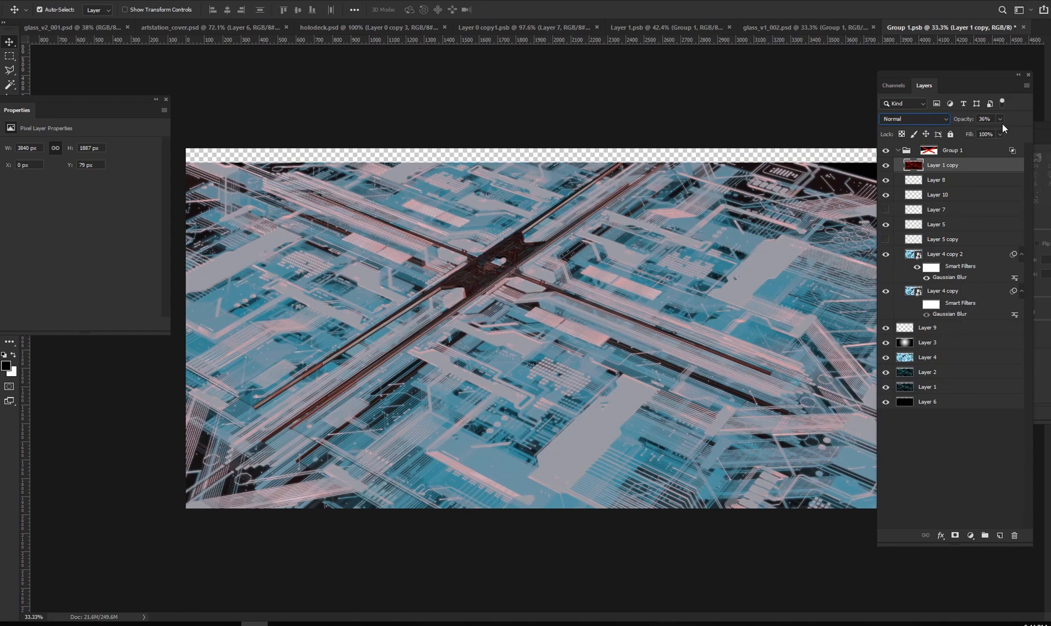
pyautogui.moveTo(997, 134); pyautogui.dragTo(1024, 132)
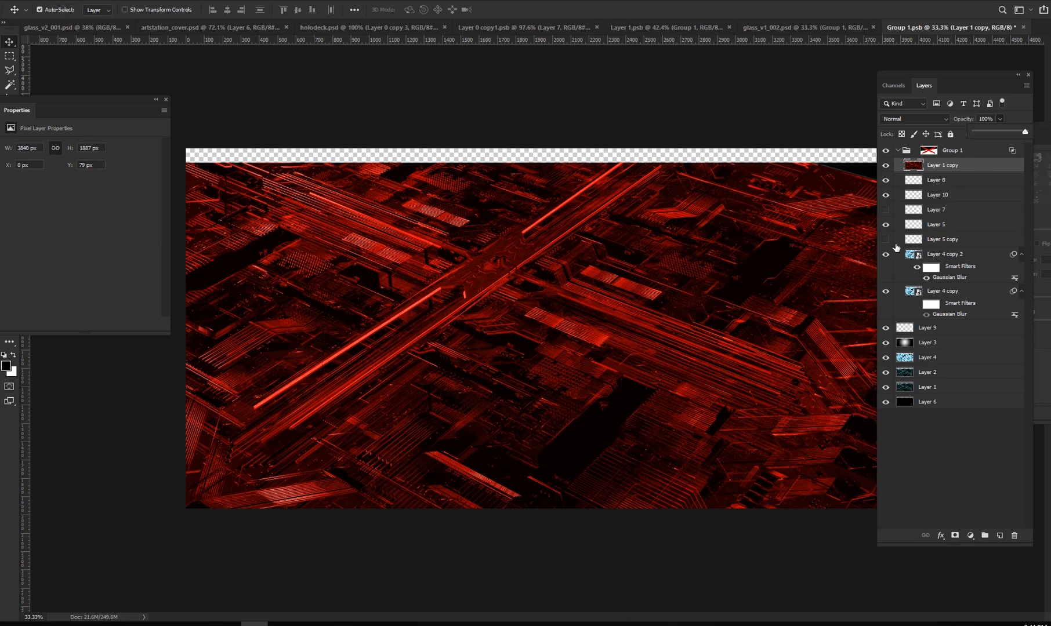
# - Try Difference blending on Layer 1 copy at 100% opacity, and restore the layer to Difference at 36%
pyautogui.click(912, 120)
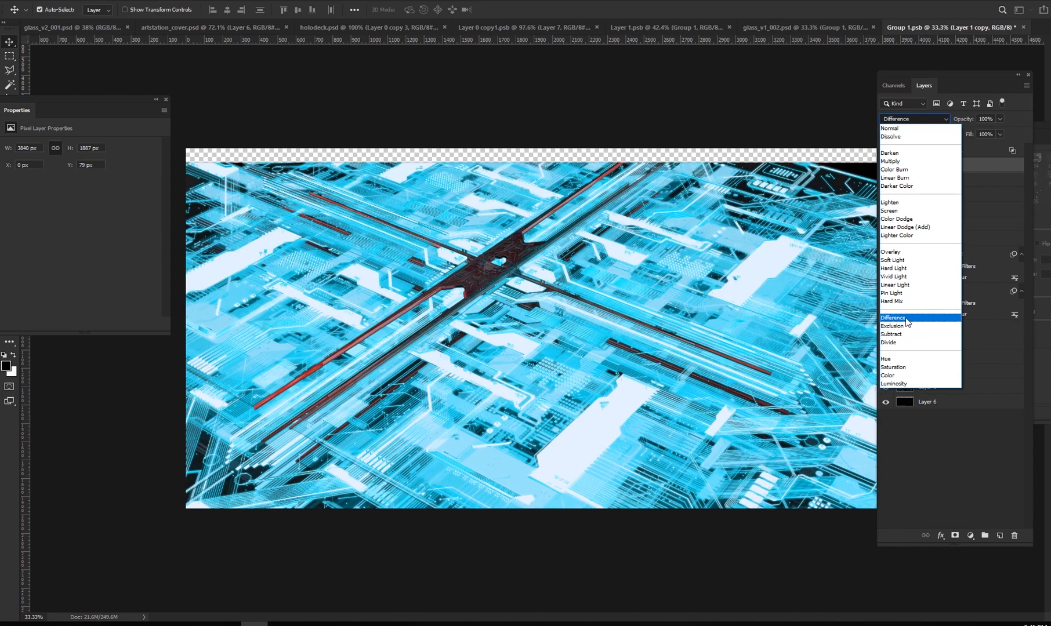
pyautogui.click(906, 318)
pyautogui.click(795, 122)
pyautogui.hotkey('ctrl', 'z')
pyautogui.hotkey('ctrl', 'z')
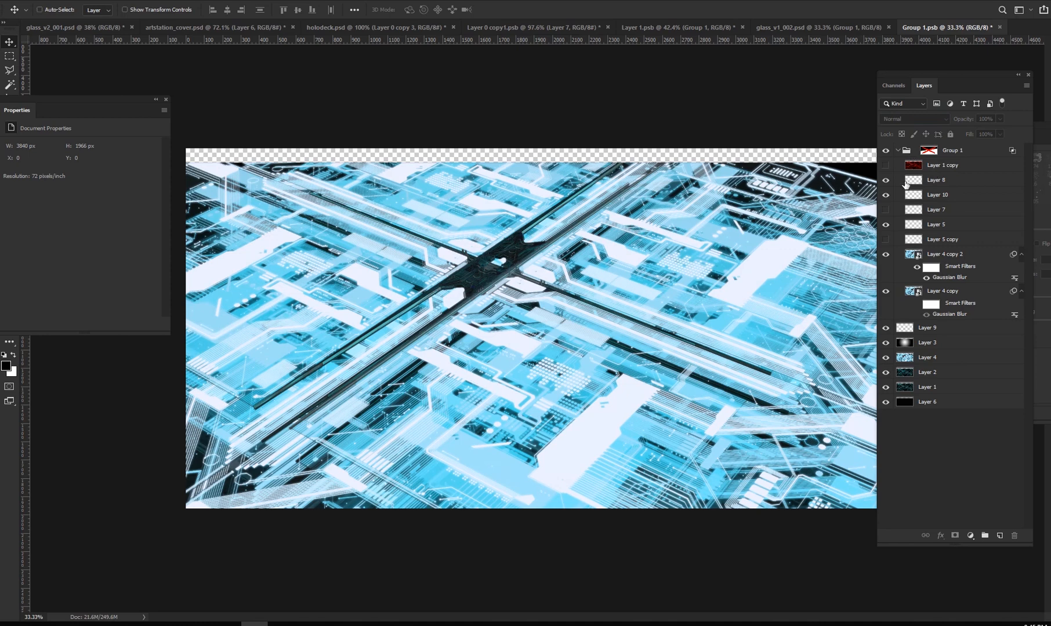
pyautogui.hotkey('ctrl', 'shift', 'z')
pyautogui.hotkey('ctrl', 'shift', 'z')
pyautogui.click(947, 166)
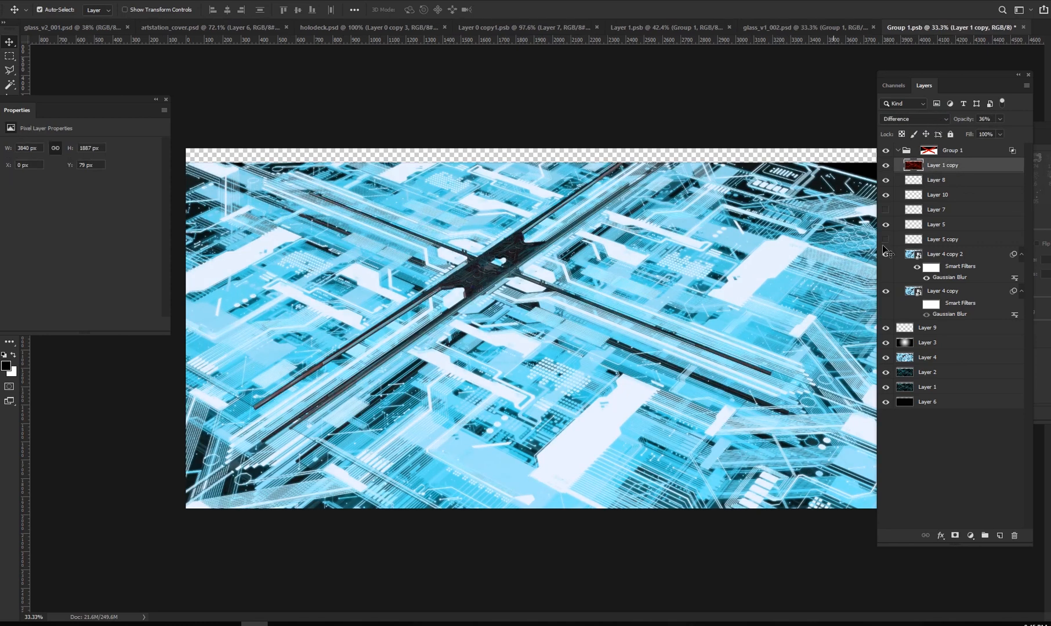
# - Toggle Layer 1 copy to compare its effect on the dark circuit lanes, leaving it visible
pyautogui.click(886, 166)
pyautogui.click(887, 168)
pyautogui.click(888, 168)
pyautogui.click(887, 167)
pyautogui.click(887, 168)
pyautogui.click(887, 168)
# - Collapse the Group 1 folder and toggle its visibility to compare the composite with and without it
pyautogui.click(898, 153)
pyautogui.click(898, 151)
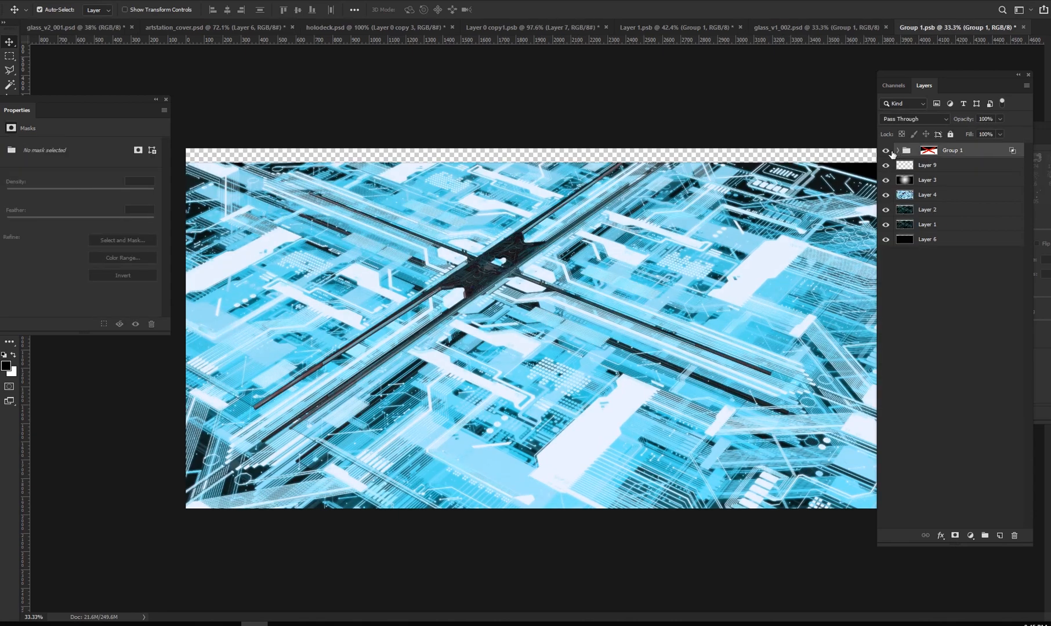
pyautogui.click(885, 150)
pyautogui.click(885, 151)
# - Return to glass_v1_002.psd and toggle Layer 1's vignette to compare the lighting, leaving the layer hidden
pyautogui.click(807, 31)
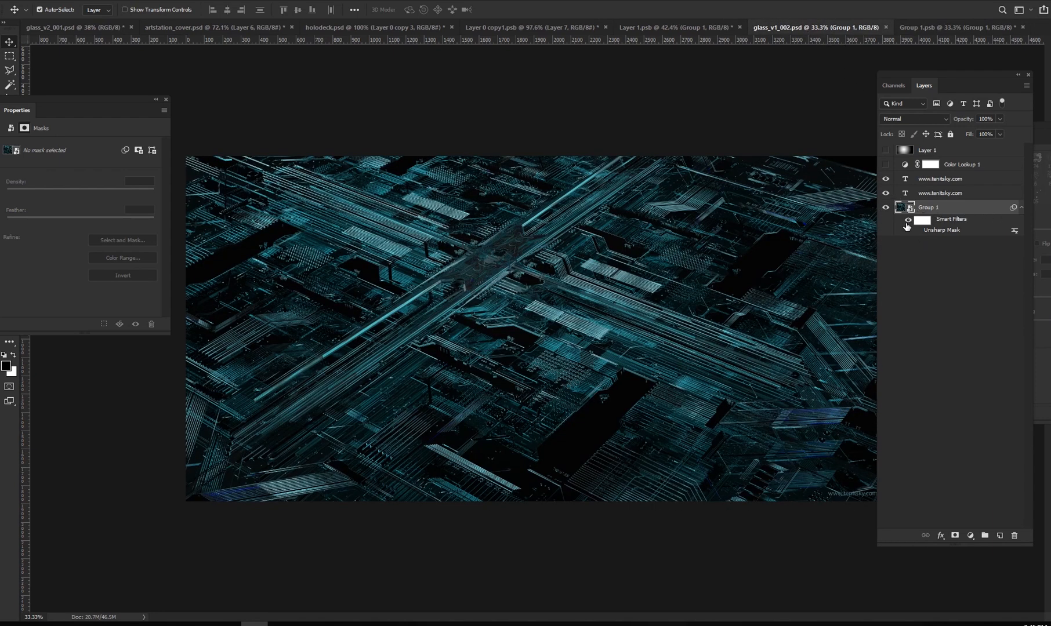
pyautogui.click(908, 220)
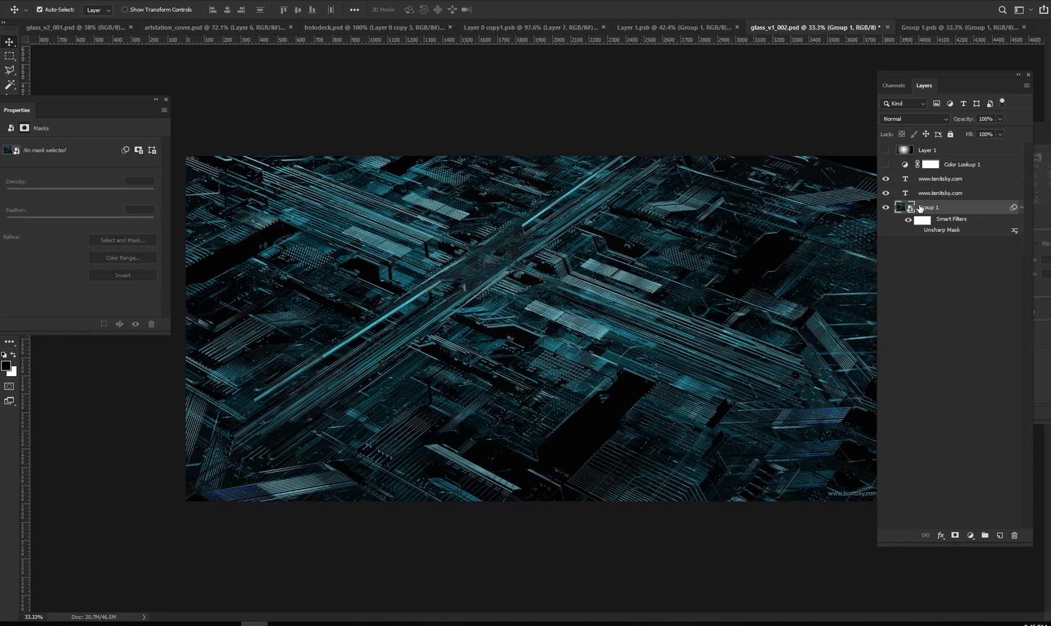
pyautogui.click(885, 151)
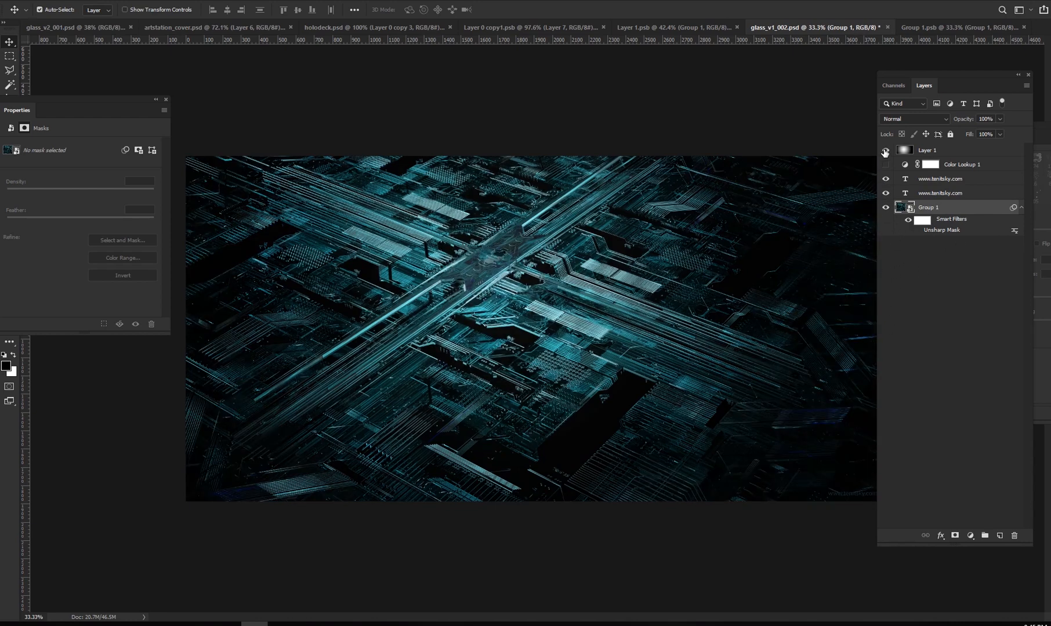
pyautogui.click(885, 150)
pyautogui.click(885, 150)
pyautogui.click(885, 151)
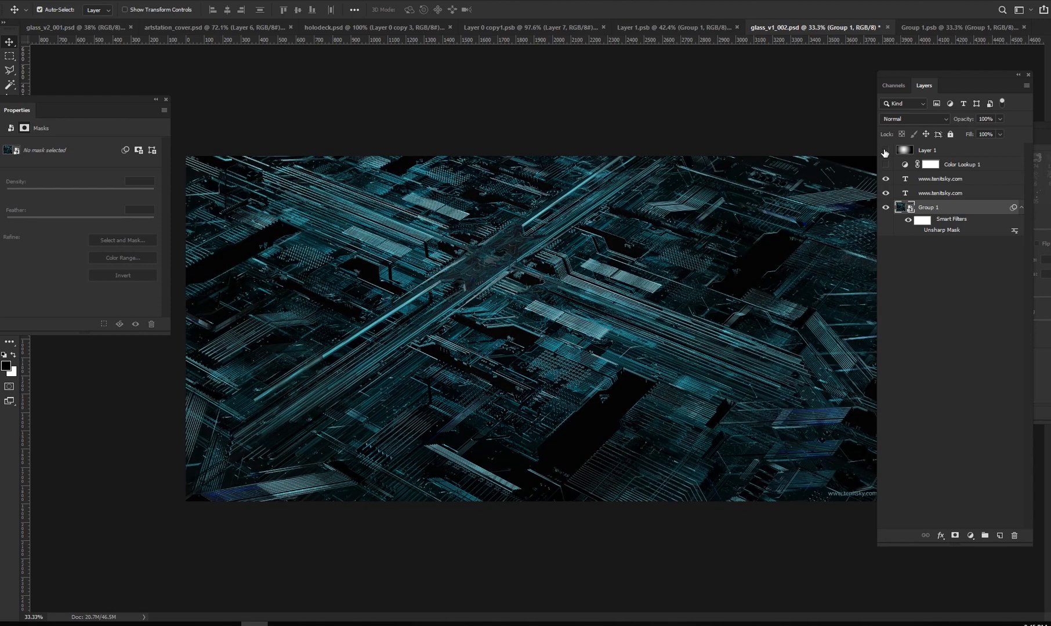
pyautogui.click(885, 151)
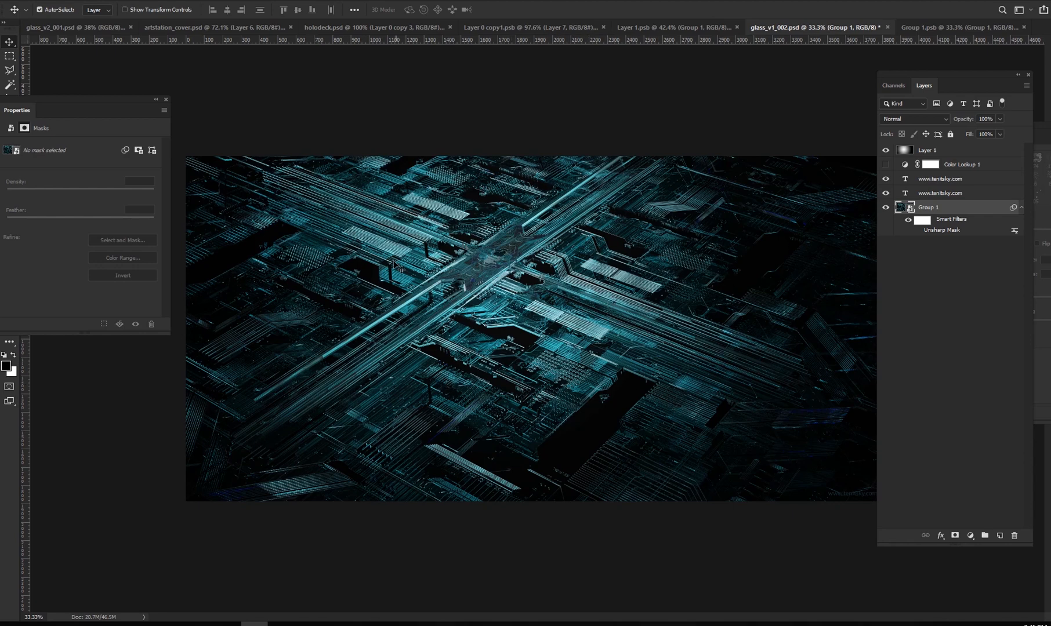
pyautogui.click(886, 151)
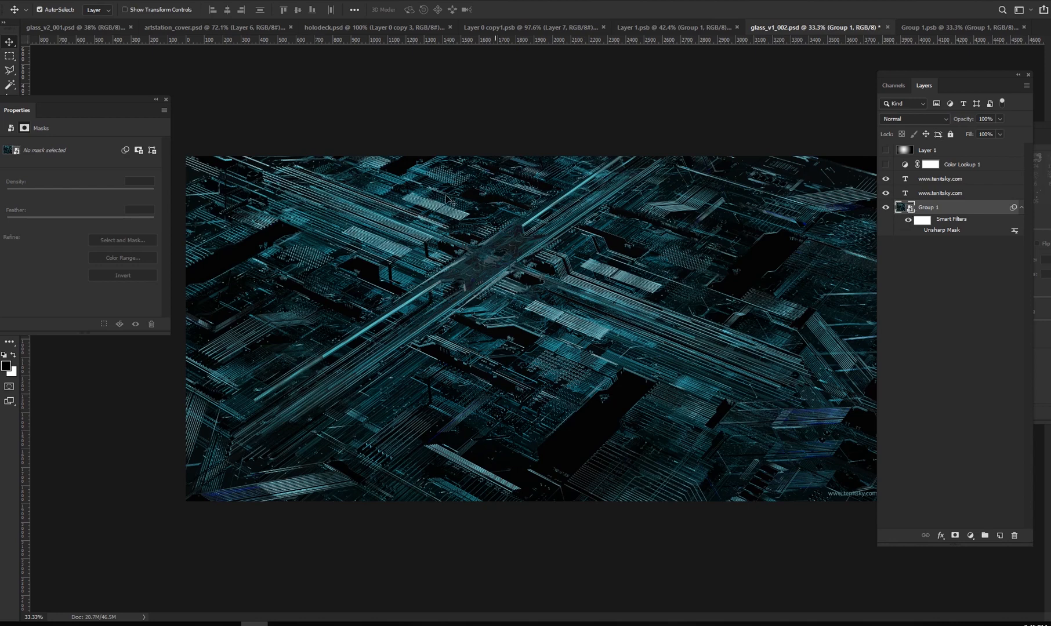
# - Move the layers list farther off the artwork and examine the blue-tinted circuit lines near the image's lower-right corner
pyautogui.moveTo(942, 88); pyautogui.dragTo(958, 70)
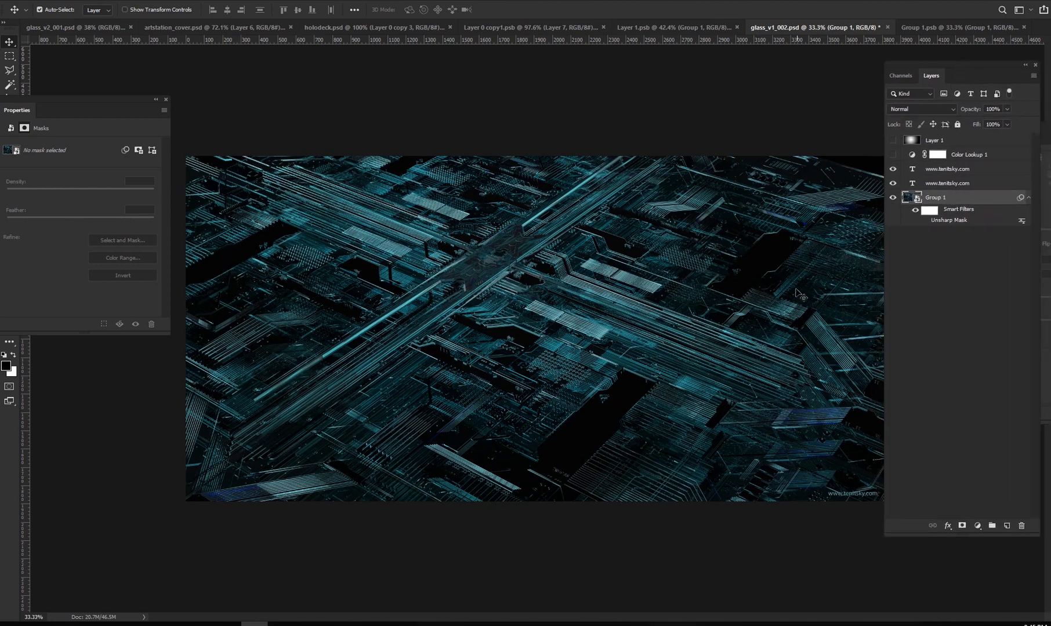
pyautogui.keyDown('alt'); pyautogui.scroll(7, 840, 456); pyautogui.keyUp('alt')
pyautogui.press('space')
pyautogui.moveTo(807, 404); pyautogui.dragTo(705, 366)
pyautogui.moveTo(522, 255); pyautogui.dragTo(563, 314)
pyautogui.keyDown('alt'); pyautogui.scroll(3, 703, 422); pyautogui.keyUp('alt')
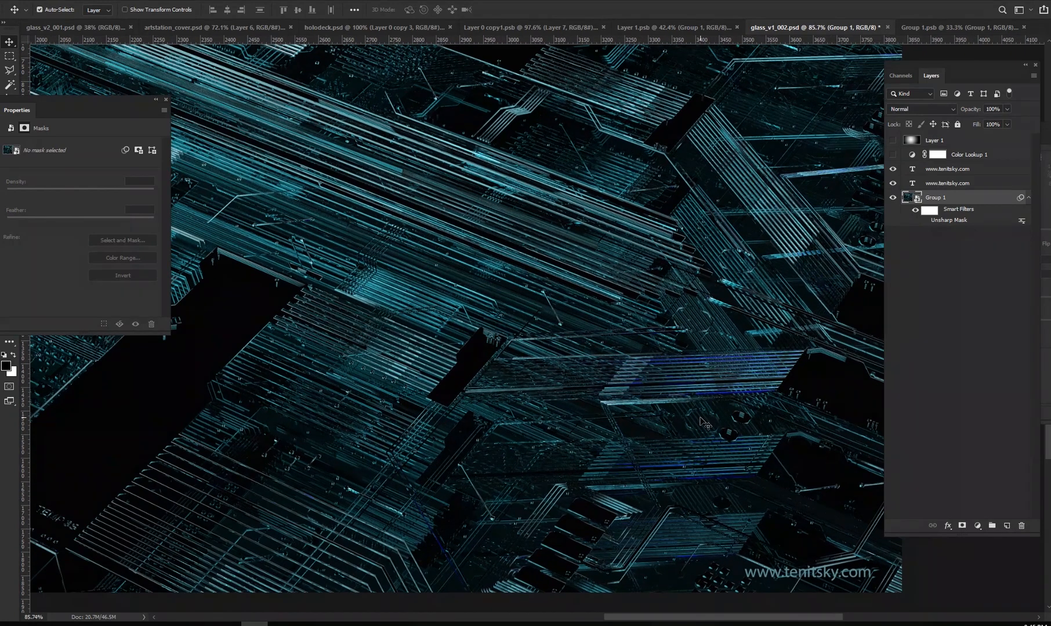
pyautogui.keyDown('alt'); pyautogui.scroll(2, 700, 418); pyautogui.keyUp('alt')
pyautogui.press('space')
pyautogui.moveTo(678, 292); pyautogui.dragTo(694, 335)
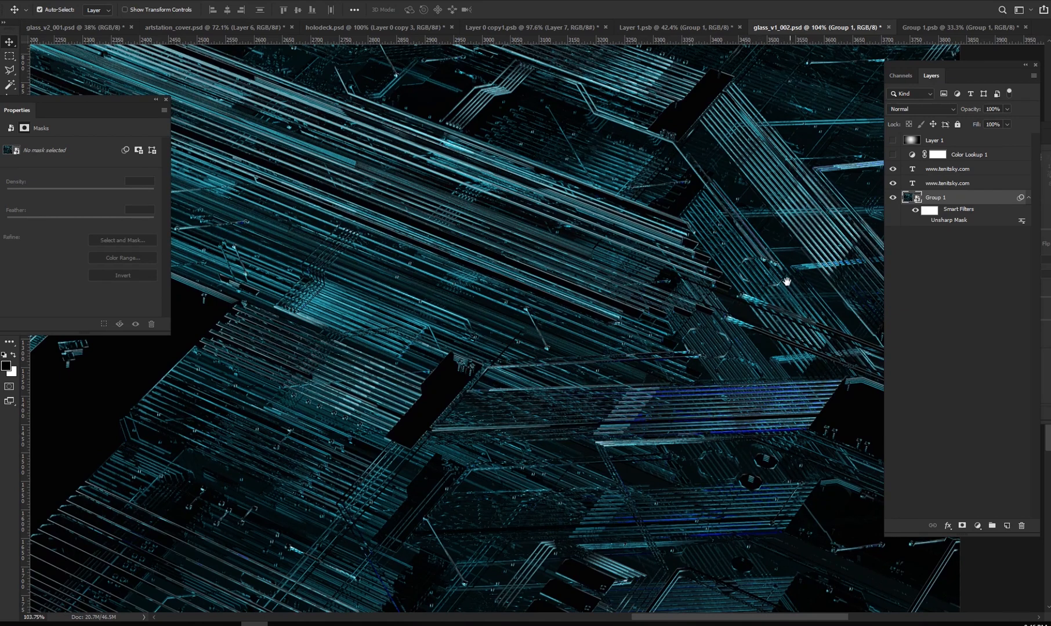
pyautogui.moveTo(786, 282); pyautogui.dragTo(774, 302)
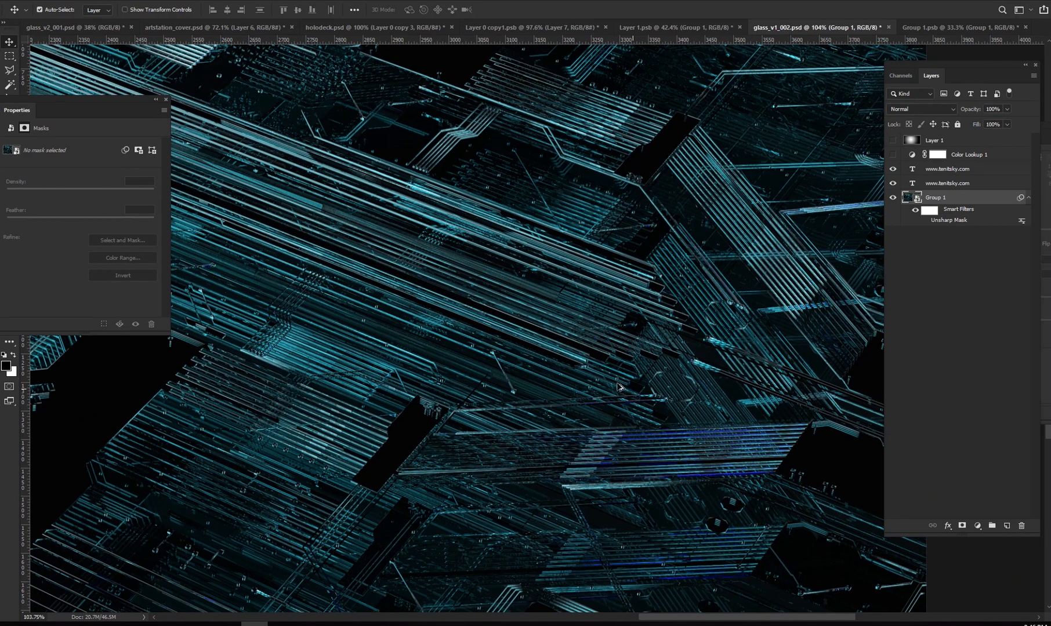
# - Compare the blue-tinted strips with the surrounding circuit at wider and closer range
pyautogui.keyDown('alt'); pyautogui.scroll(-5, 628, 389); pyautogui.keyUp('alt')
pyautogui.moveTo(480, 303); pyautogui.dragTo(537, 343)
pyautogui.keyDown('alt'); pyautogui.scroll(-4, 589, 415); pyautogui.keyUp('alt')
pyautogui.moveTo(385, 452); pyautogui.dragTo(316, 389)
pyautogui.keyDown('alt'); pyautogui.scroll(4, 633, 439); pyautogui.keyUp('alt')
pyautogui.keyDown('alt'); pyautogui.scroll(4, 717, 462); pyautogui.keyUp('alt')
pyautogui.moveTo(788, 436); pyautogui.dragTo(720, 420)
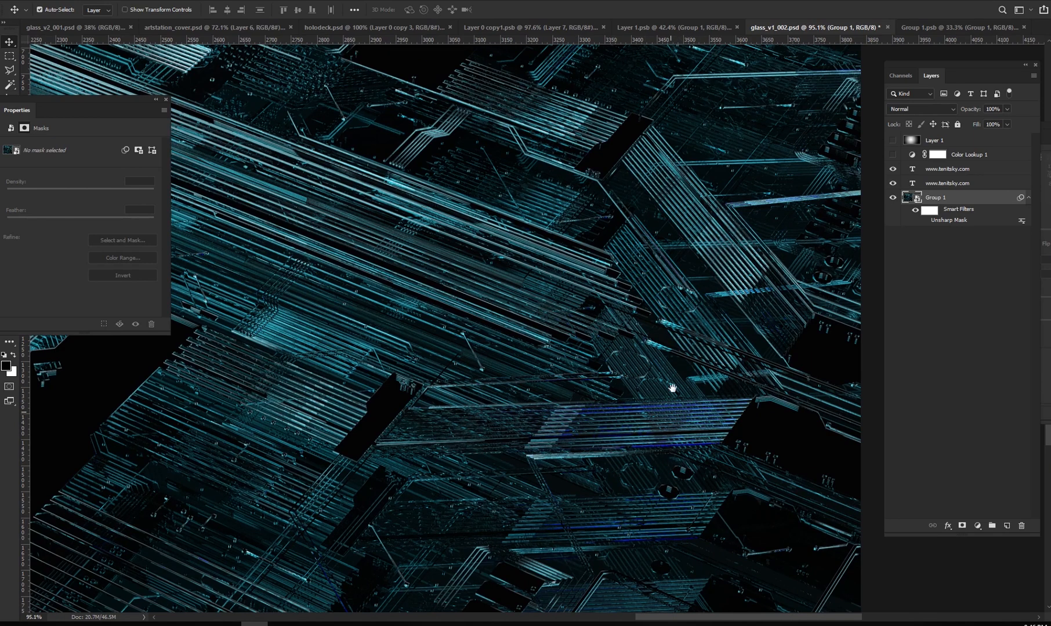
pyautogui.moveTo(687, 387); pyautogui.dragTo(696, 428)
pyautogui.keyDown('alt'); pyautogui.scroll(4, 638, 489); pyautogui.keyUp('alt')
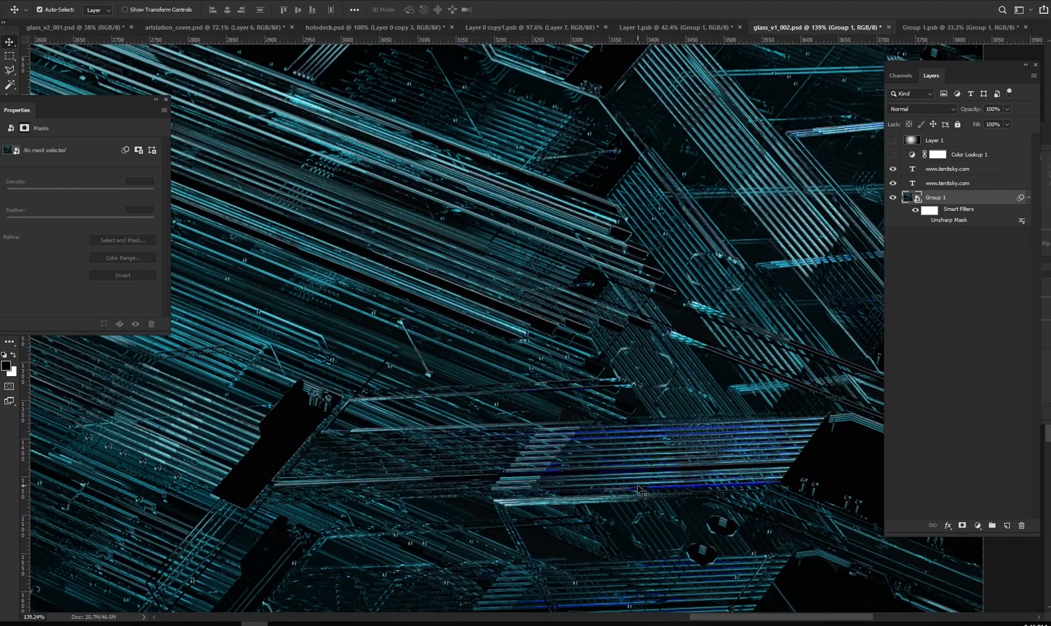
# - Examine the diagonal line bundles and the glass panels beside them, ending on the overall composition
pyautogui.moveTo(694, 433); pyautogui.dragTo(678, 369)
pyautogui.keyDown('alt'); pyautogui.scroll(-3, 640, 457); pyautogui.keyUp('alt')
pyautogui.moveTo(607, 342); pyautogui.dragTo(649, 375)
pyautogui.keyDown('alt'); pyautogui.scroll(-2, 572, 388); pyautogui.keyUp('alt')
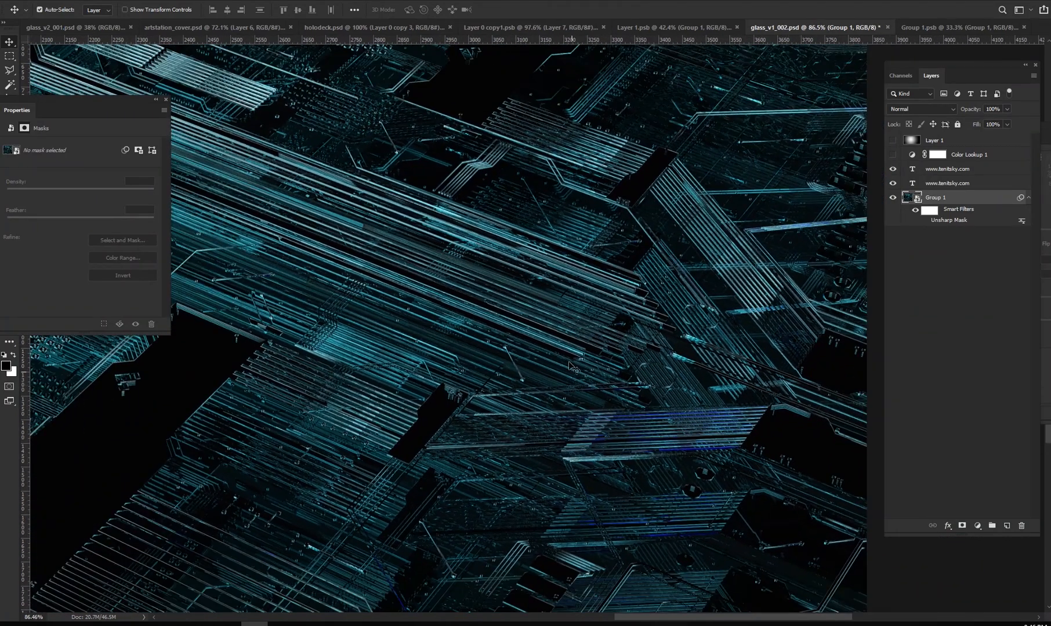
pyautogui.moveTo(547, 315); pyautogui.dragTo(595, 352)
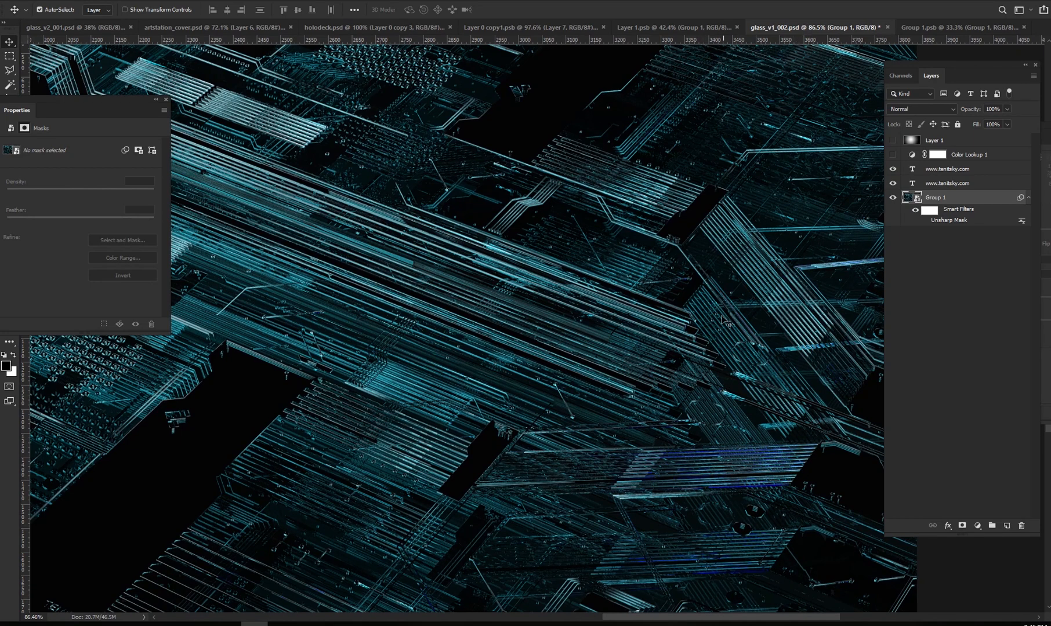
pyautogui.moveTo(717, 253); pyautogui.dragTo(689, 271)
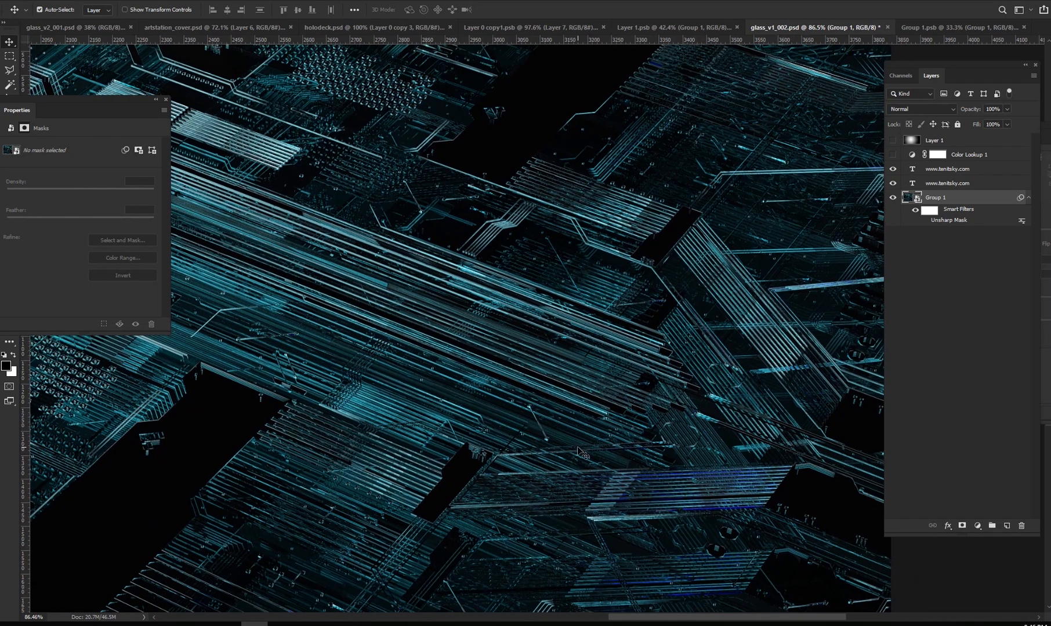
pyautogui.moveTo(496, 404)
pyautogui.mouseDown()
pyautogui.moveTo(526, 410)
pyautogui.moveTo(548, 374)
pyautogui.moveTo(591, 401)
pyautogui.moveTo(829, 406)
pyautogui.mouseUp()
pyautogui.moveTo(325, 438)
pyautogui.mouseDown()
pyautogui.moveTo(457, 432)
pyautogui.moveTo(603, 406)
pyautogui.mouseUp()
pyautogui.moveTo(476, 428); pyautogui.dragTo(589, 445)
pyautogui.keyDown('alt'); pyautogui.scroll(-5, 550, 432); pyautogui.keyUp('alt')
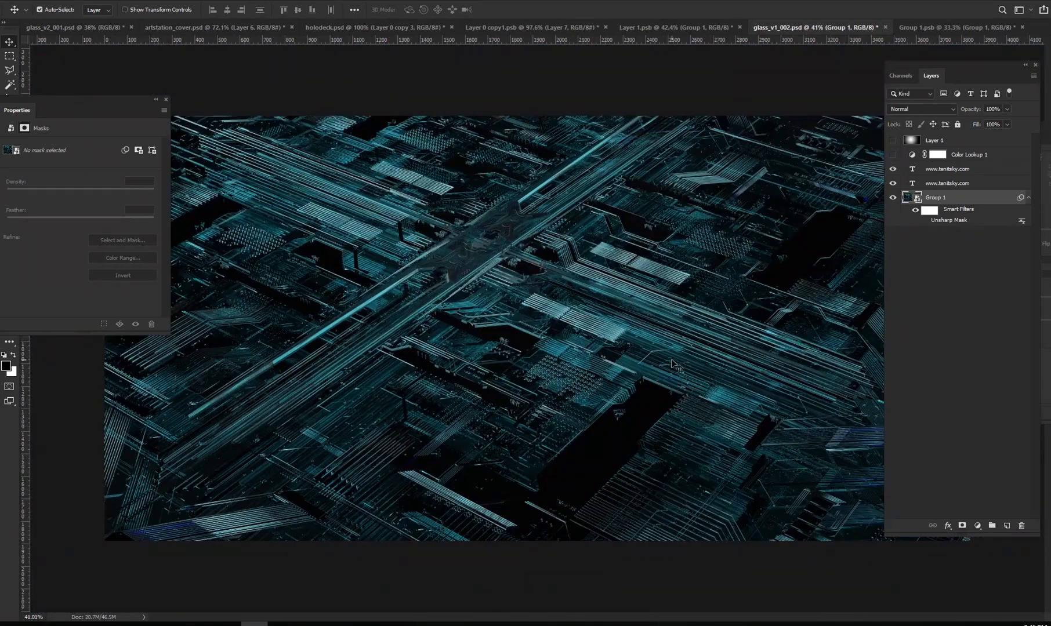
# - Switch to the Group 1.psb document
pyautogui.click(929, 27)
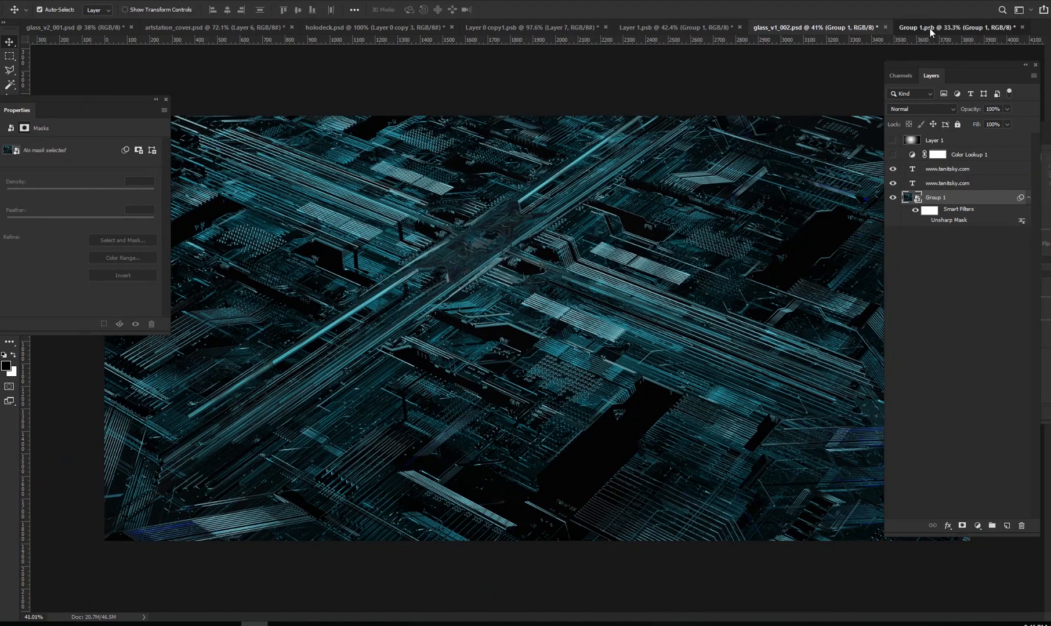